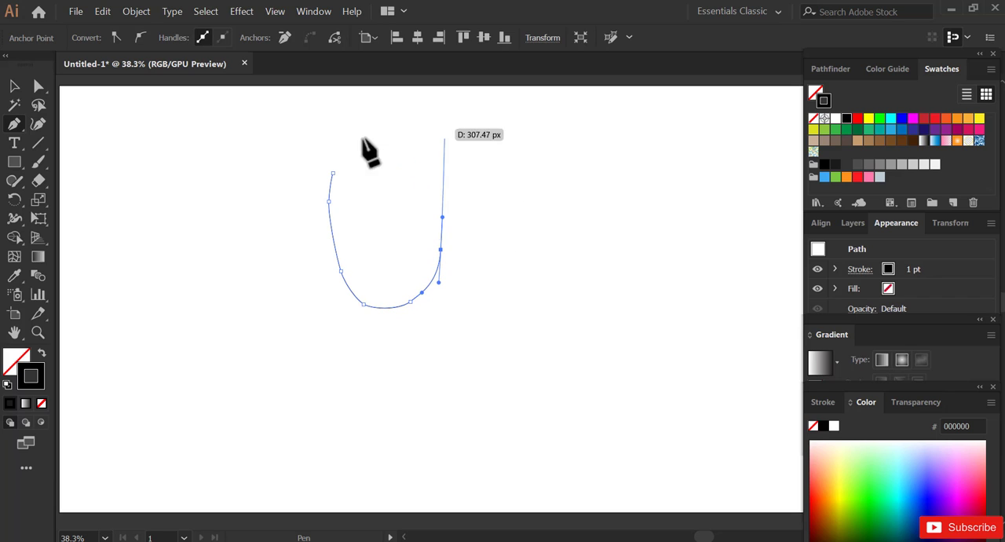
- Complete the egg-shaped head outline with the Pen tool, curving over the crown and closing it at the starting anchor
click(432, 172)
drag(411, 157, 343, 155)
click(332, 172)
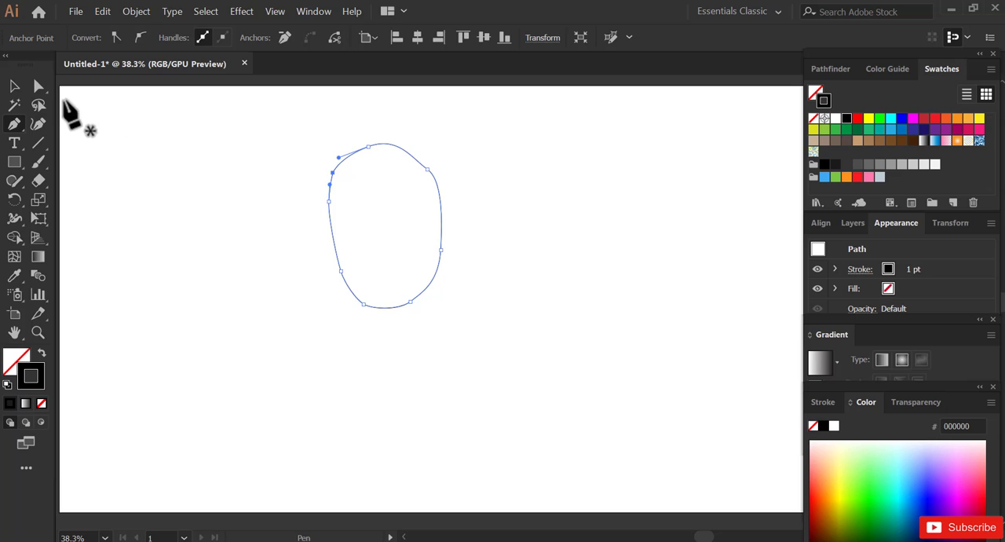
- Refine the head outline with Direct Selection, moving its upper-right anchor slightly outward to smooth the curve
key(a)
click(426, 168)
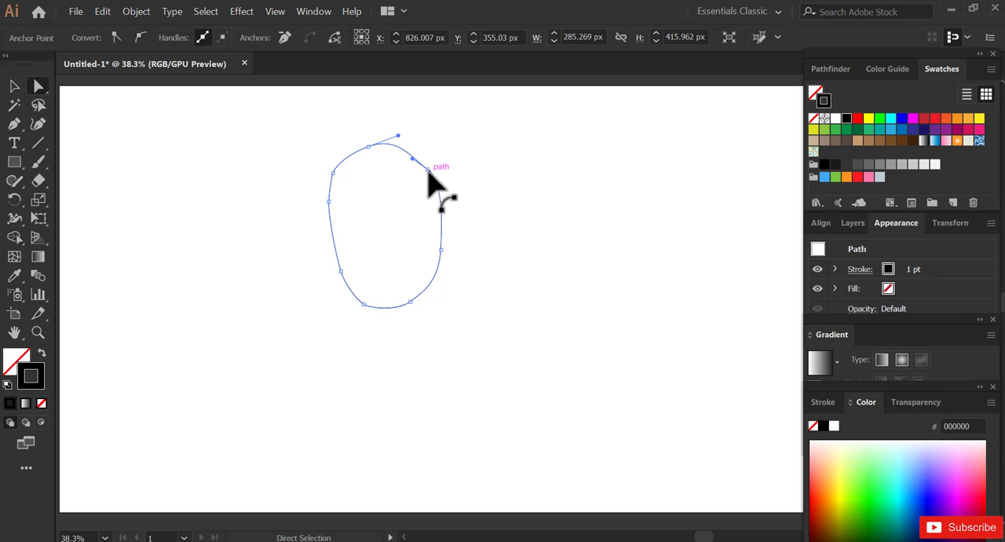
drag(428, 179, 443, 198)
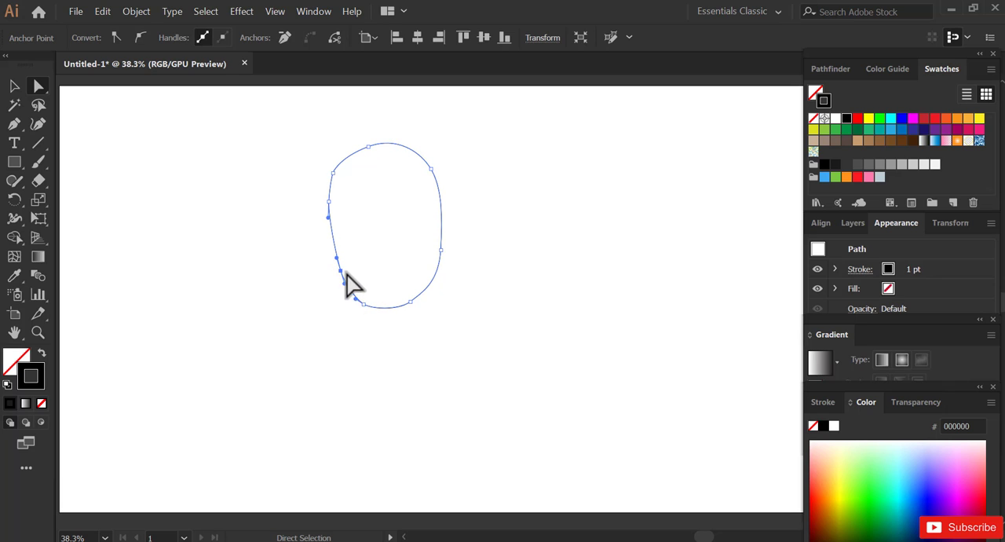
click(369, 287)
- Draw a closed, narrow ear shape with the Pen tool, overlapping the middle of the head's right edge
key(z)
drag(330, 214, 529, 426)
key(space)
drag(585, 297, 462, 309)
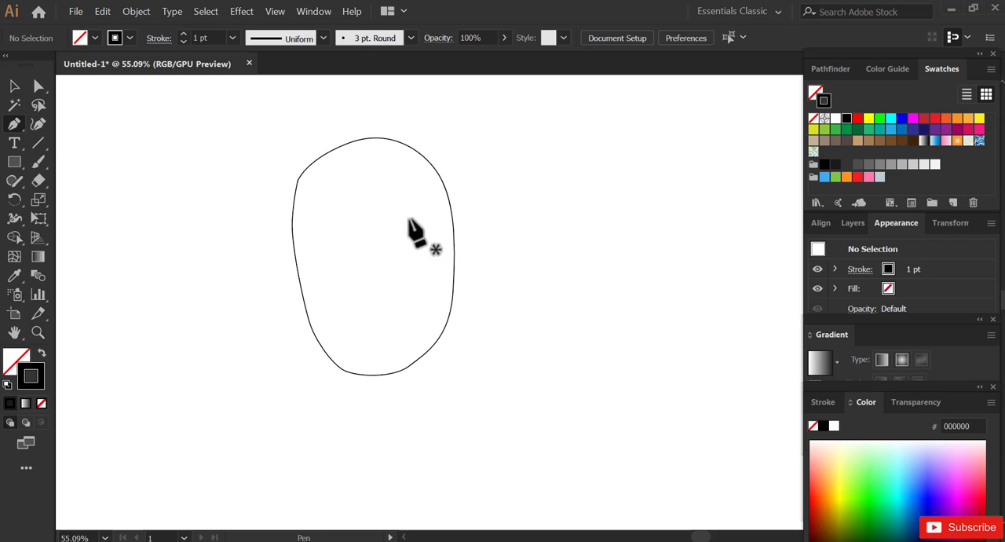
click(446, 229)
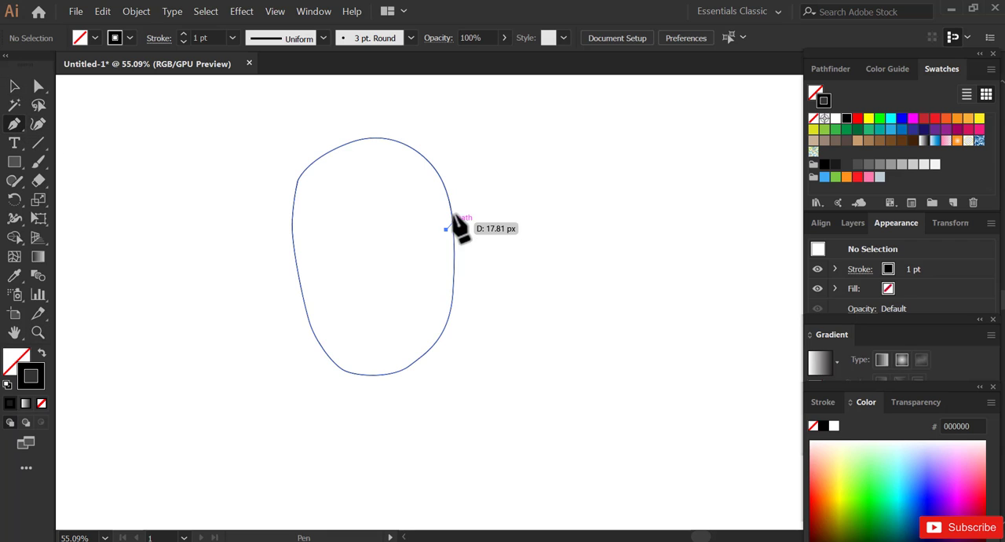
drag(460, 215, 471, 219)
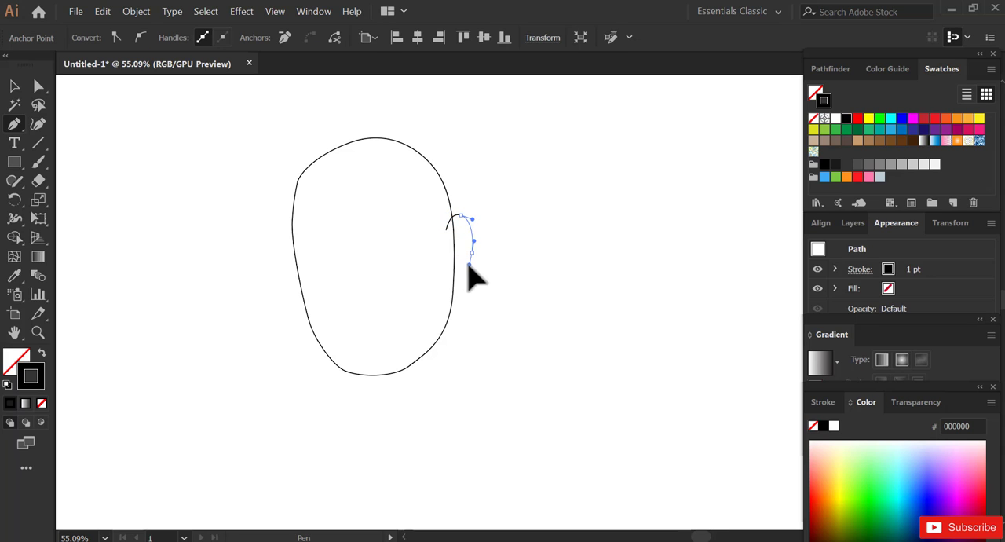
drag(469, 267, 446, 251)
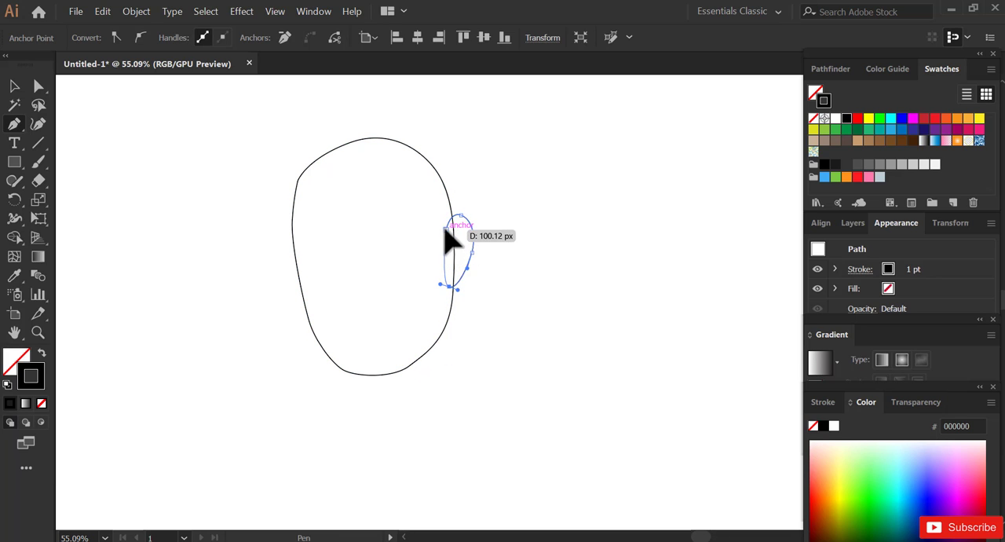
click(445, 228)
- Draw a short open curve inside the upper part of the ear as its inner fold
click(449, 250)
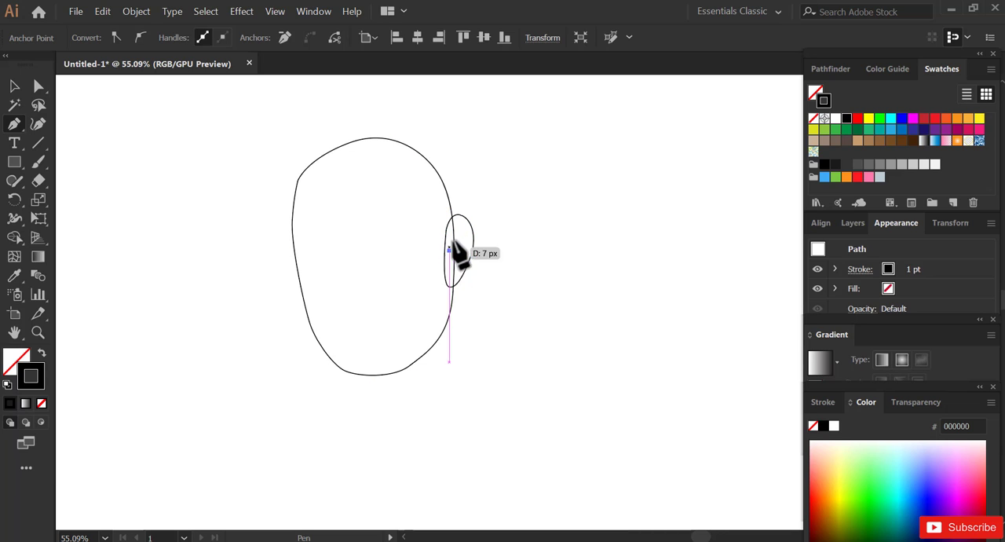
click(470, 229)
key(Escape)
key(space)
mouse_move(406, 307)
mouse_down()
mouse_move(413, 266)
mouse_move(407, 296)
mouse_up()
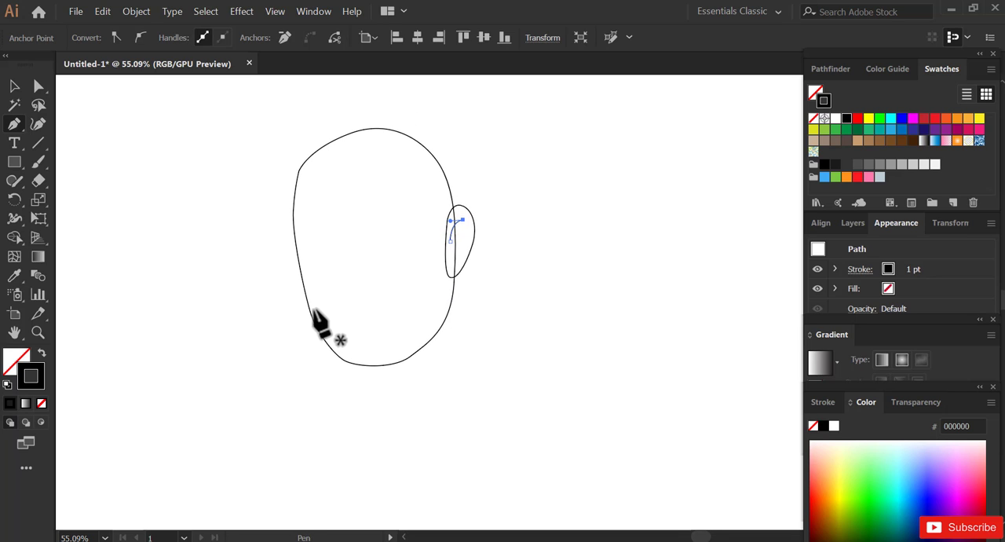
ctrl+click(349, 297)
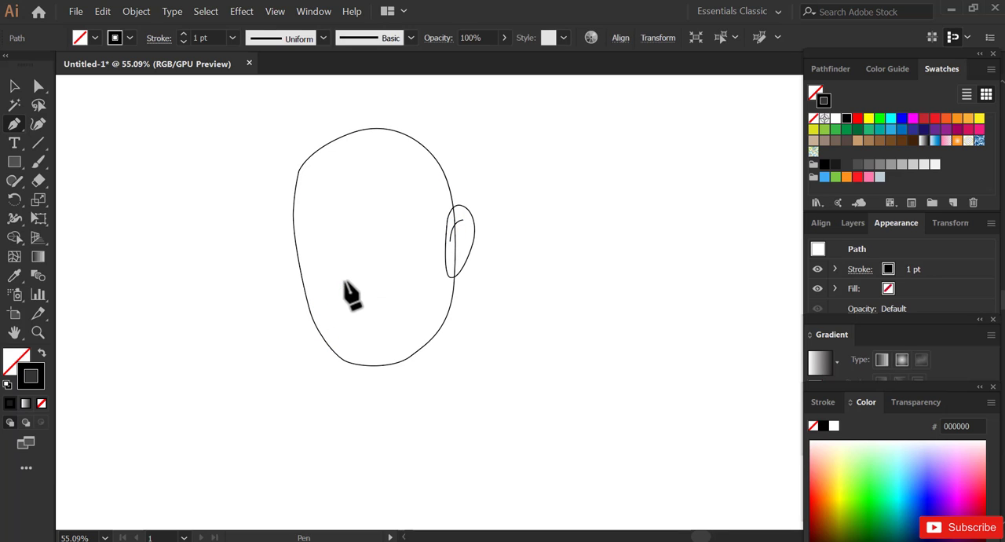
key(ctrl+z)
key(ctrl+z)
- Start the hair-and-beard outline at the left jaw, tracing the beard's wavy upper edge, the sideburn and the hairline across the forehead
click(310, 312)
click(310, 312)
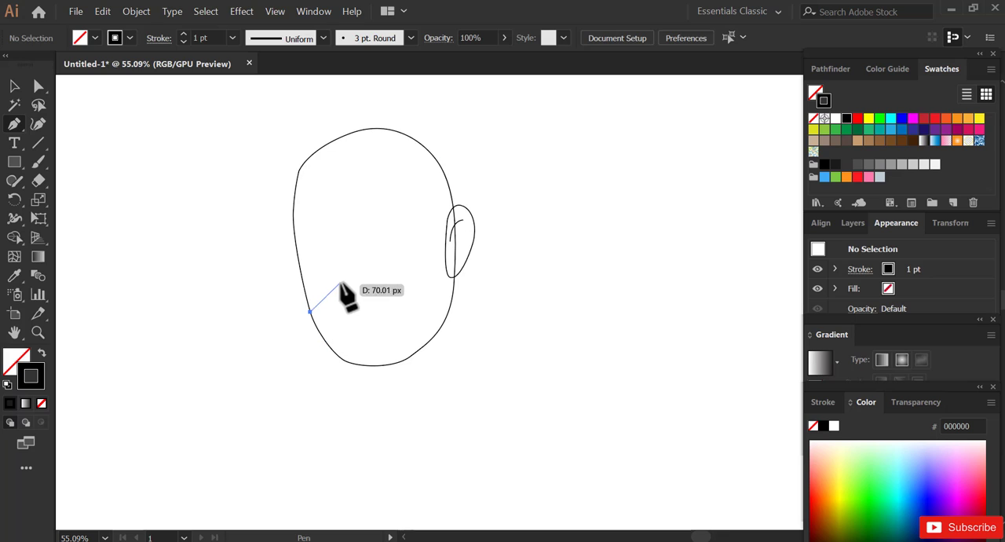
drag(340, 282, 428, 303)
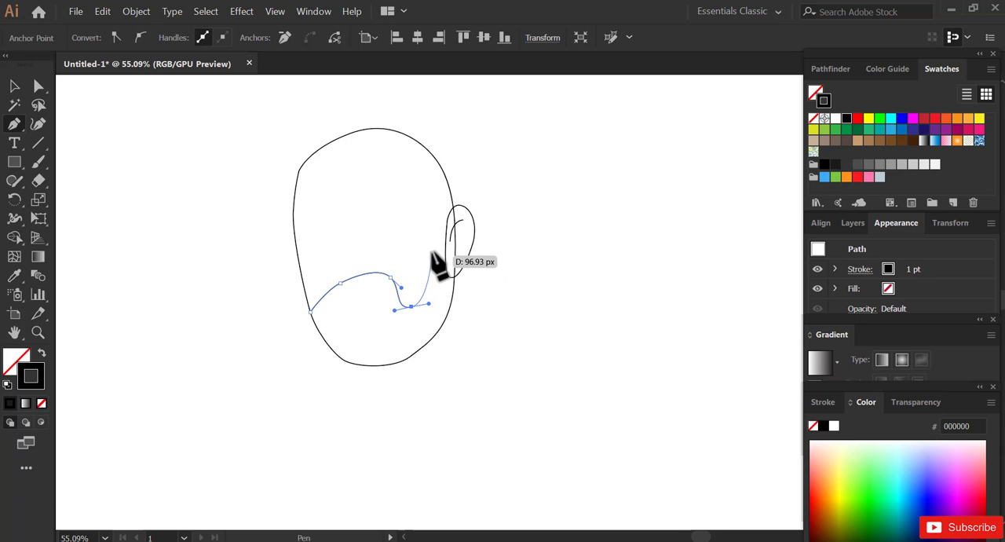
drag(437, 239, 437, 217)
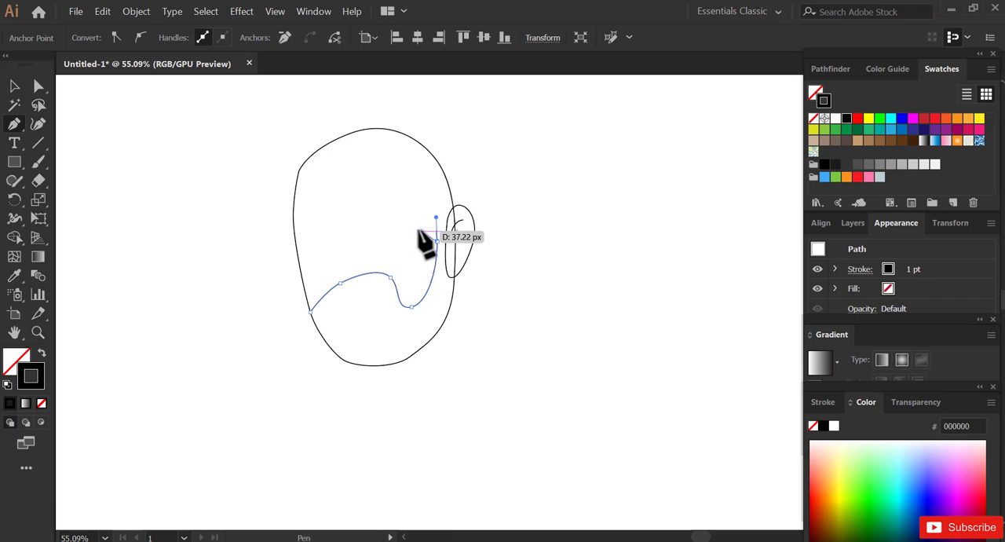
drag(420, 233, 336, 190)
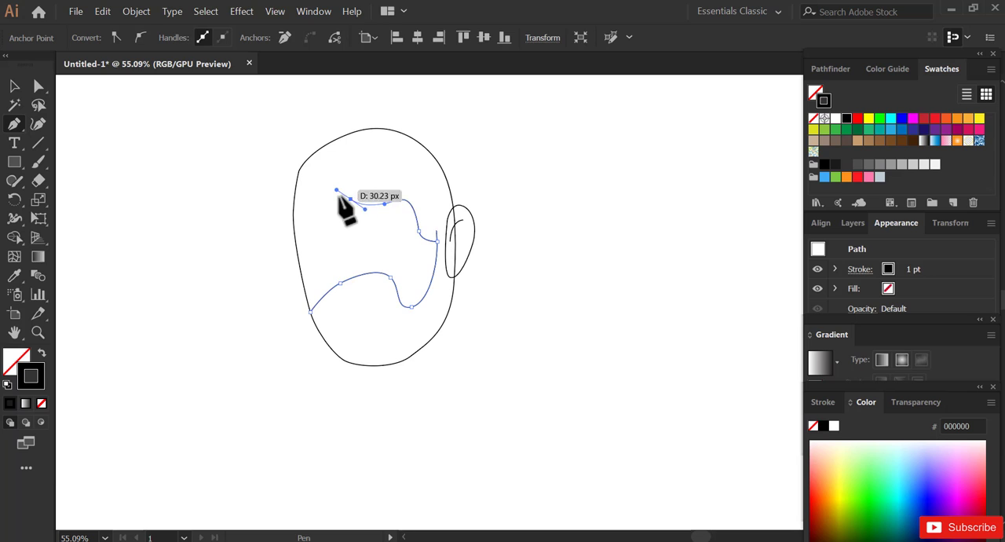
click(350, 200)
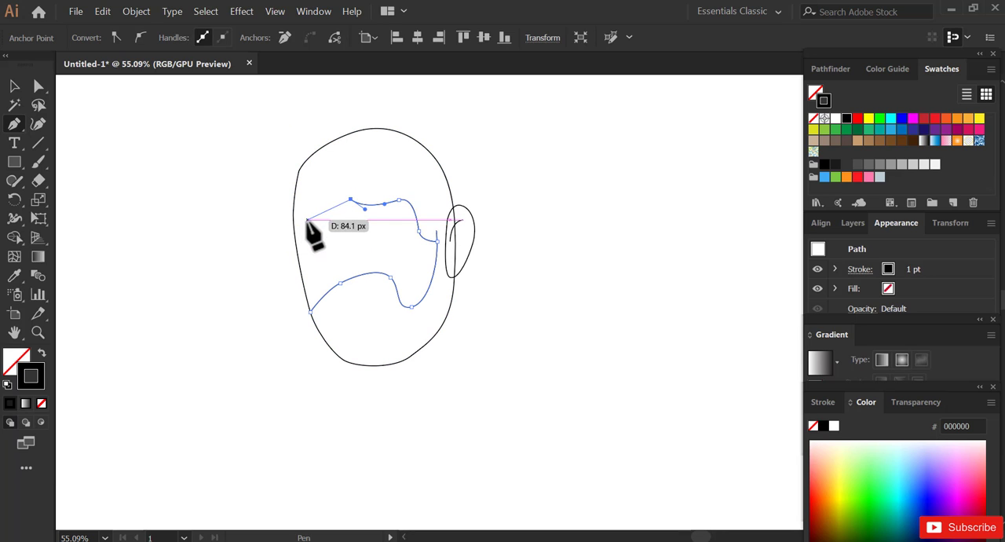
drag(306, 219, 279, 219)
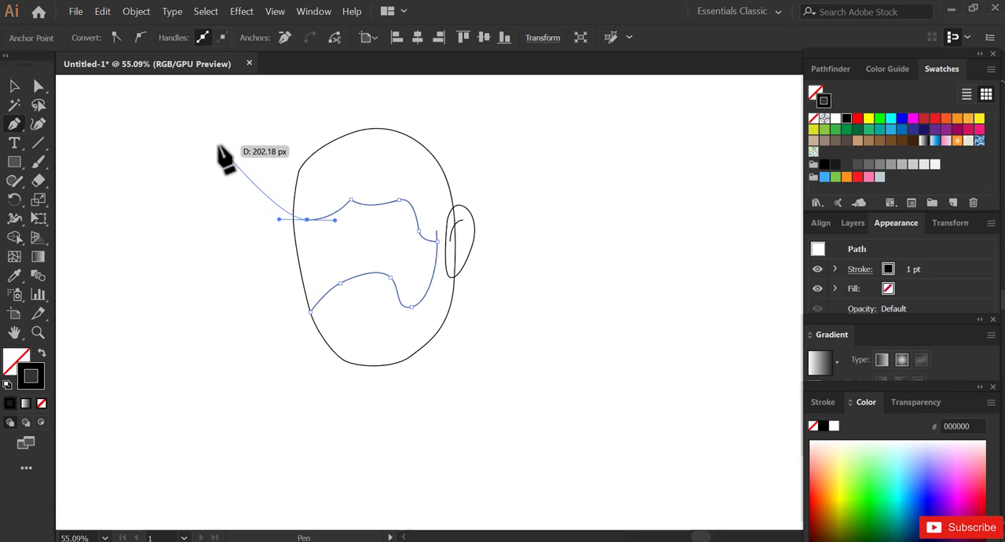
- Continue the outline with a large rounded tuft at the front and two smaller lobes over the crown, ending above the ear
drag(218, 157, 212, 101)
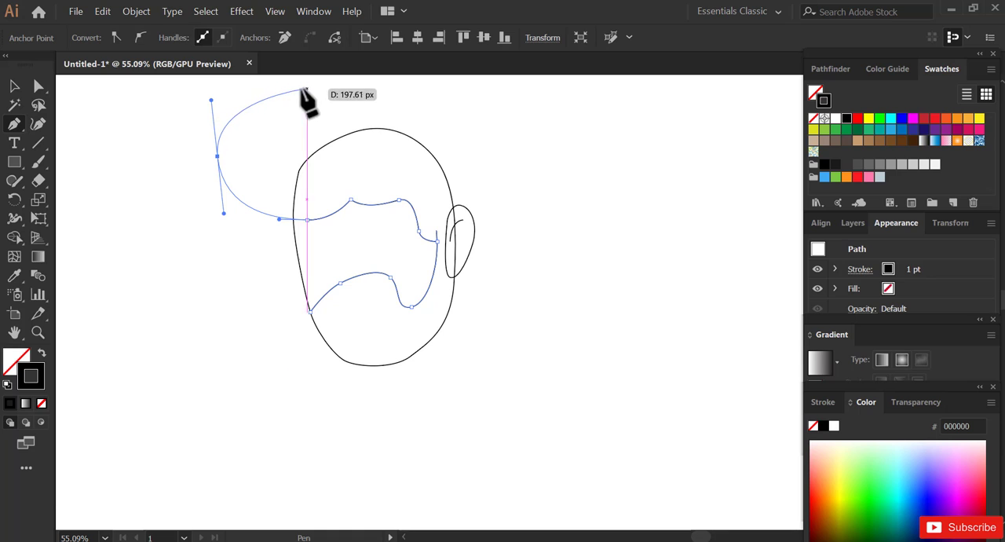
key(space)
drag(294, 132, 346, 176)
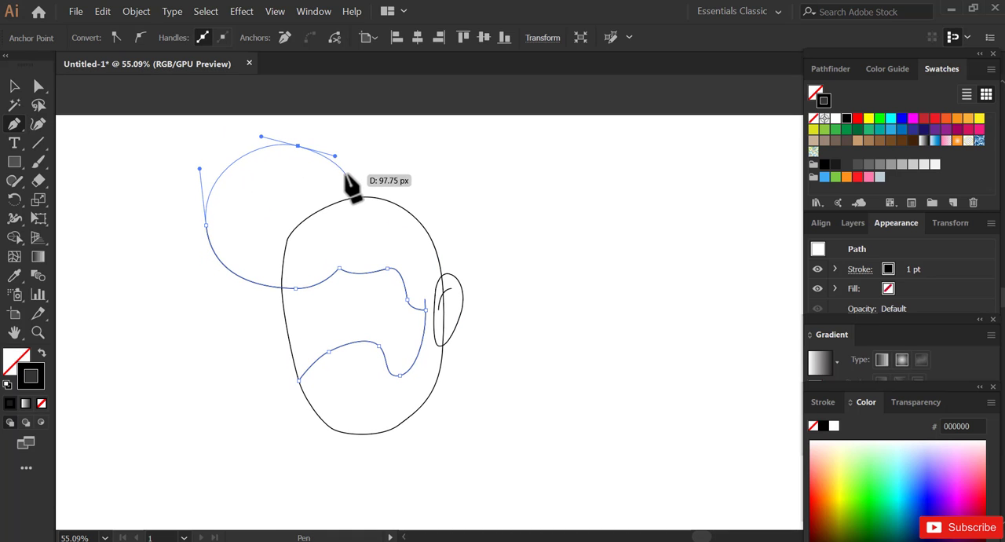
click(345, 171)
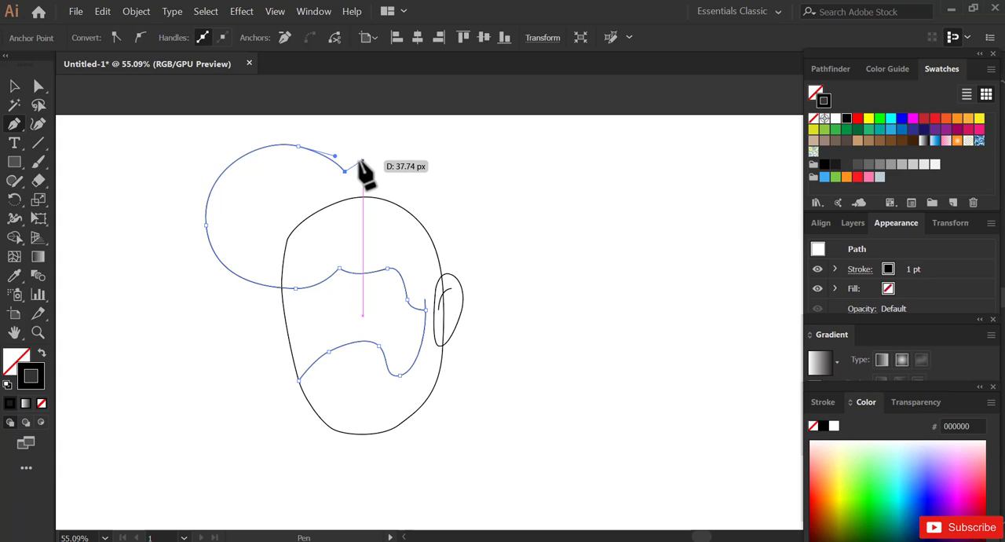
drag(382, 161, 401, 167)
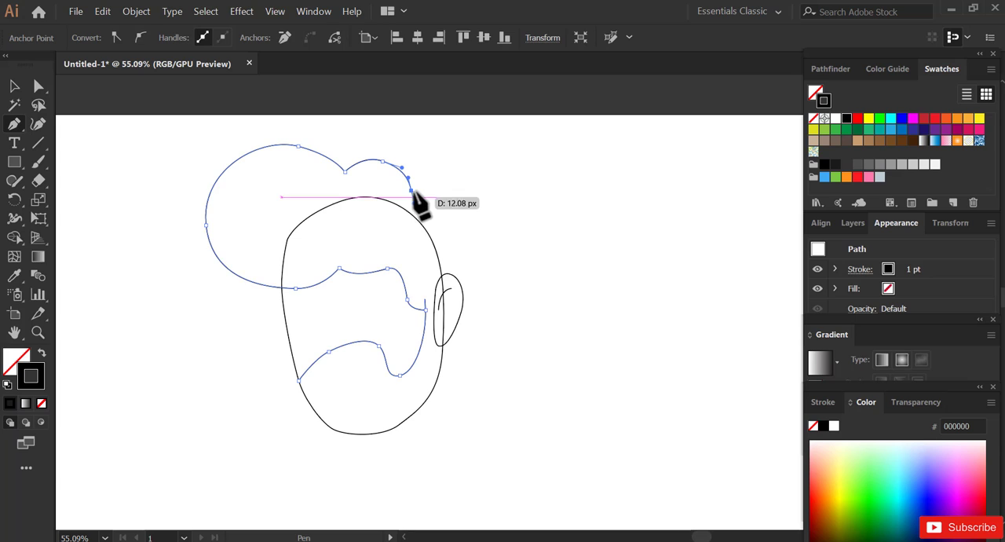
click(410, 191)
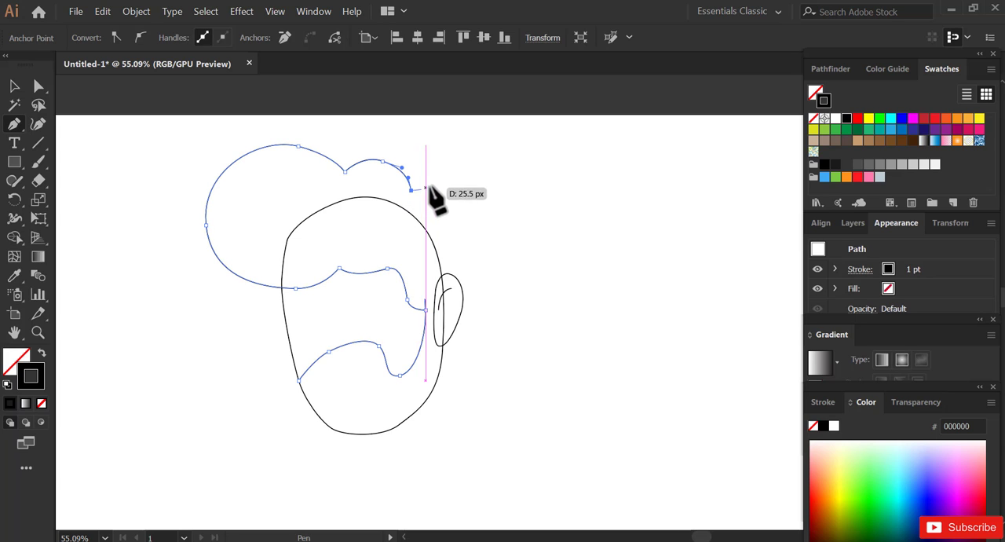
drag(441, 184, 453, 187)
drag(486, 227, 486, 250)
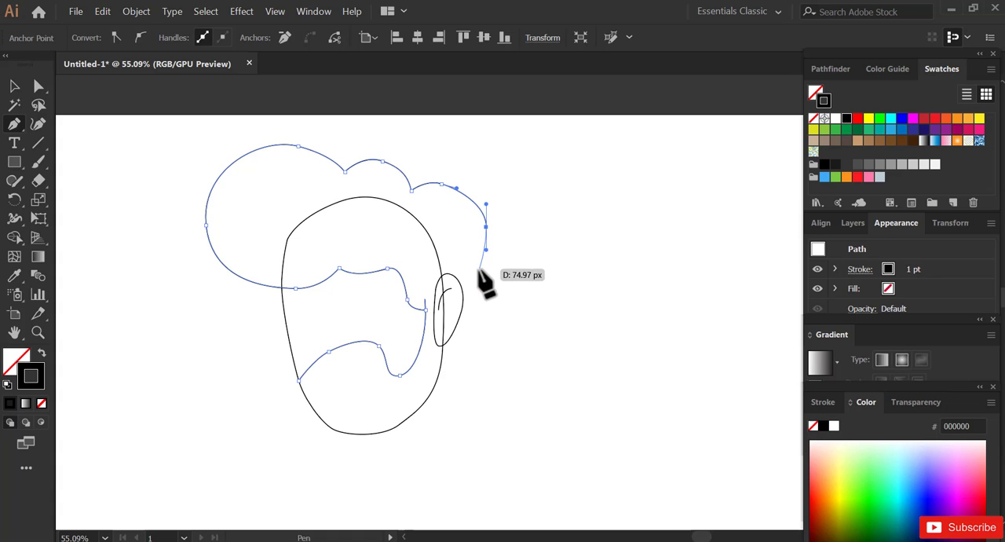
click(469, 276)
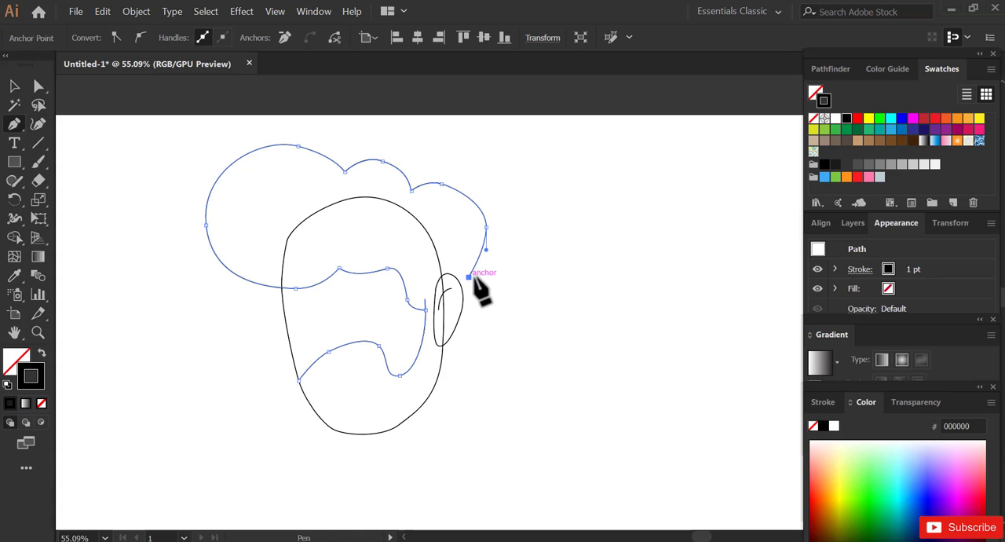
- Trace the hair behind the ear to the jaw, follow the chin, and close the outline at its starting anchor
drag(477, 340, 476, 343)
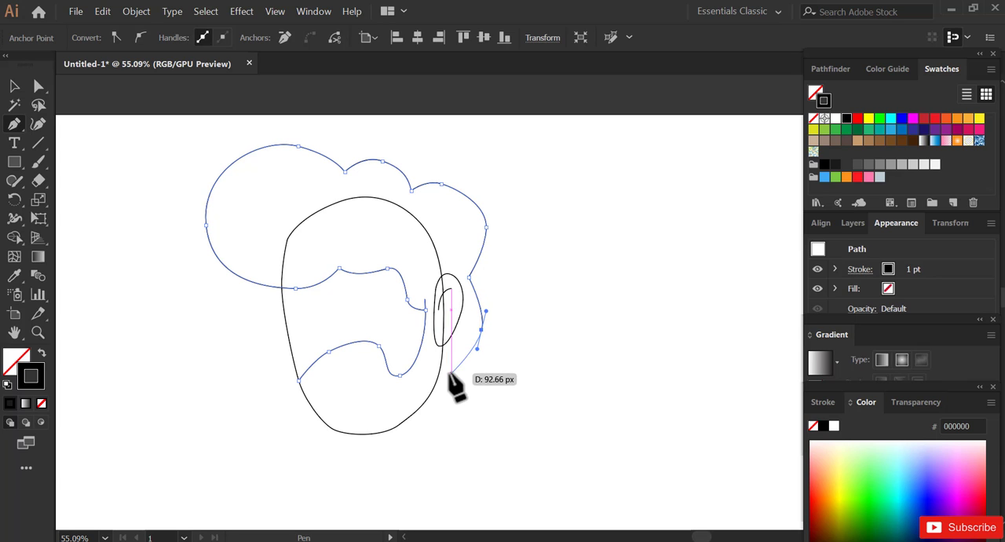
drag(447, 372, 423, 373)
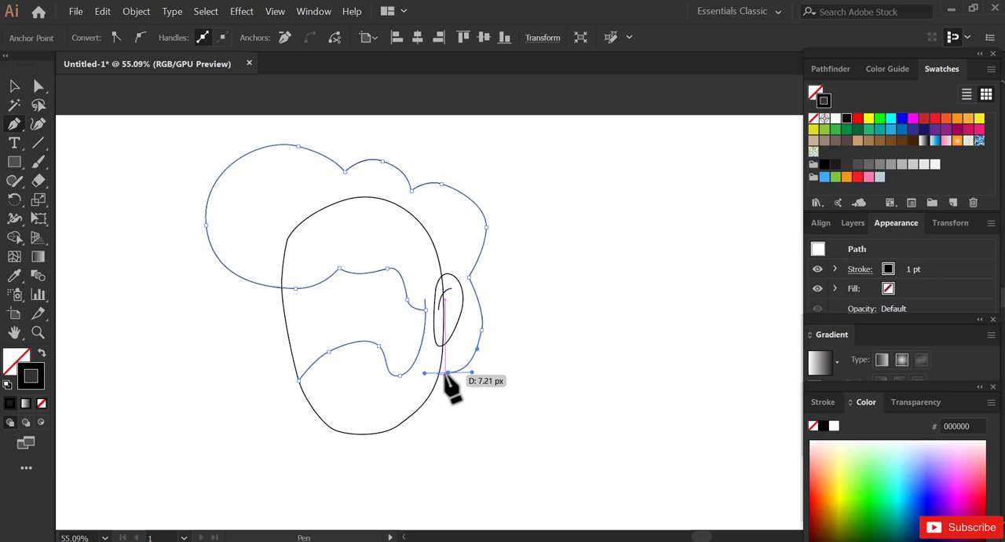
click(449, 372)
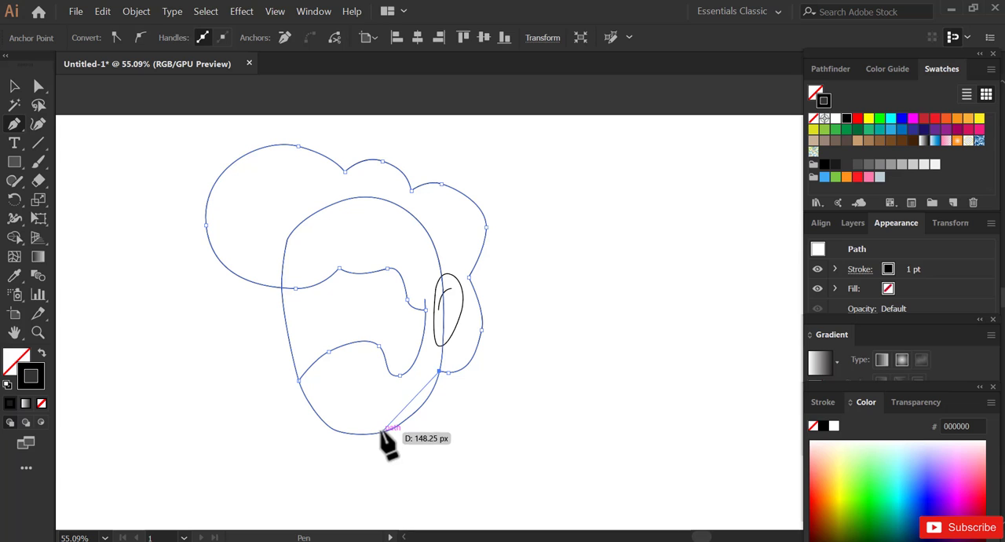
drag(382, 432, 345, 442)
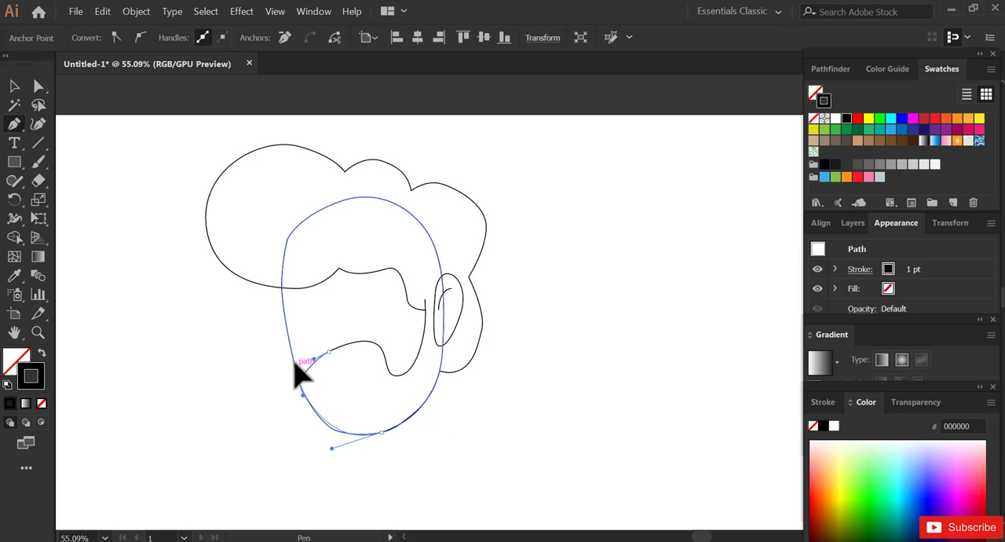
drag(299, 379, 288, 352)
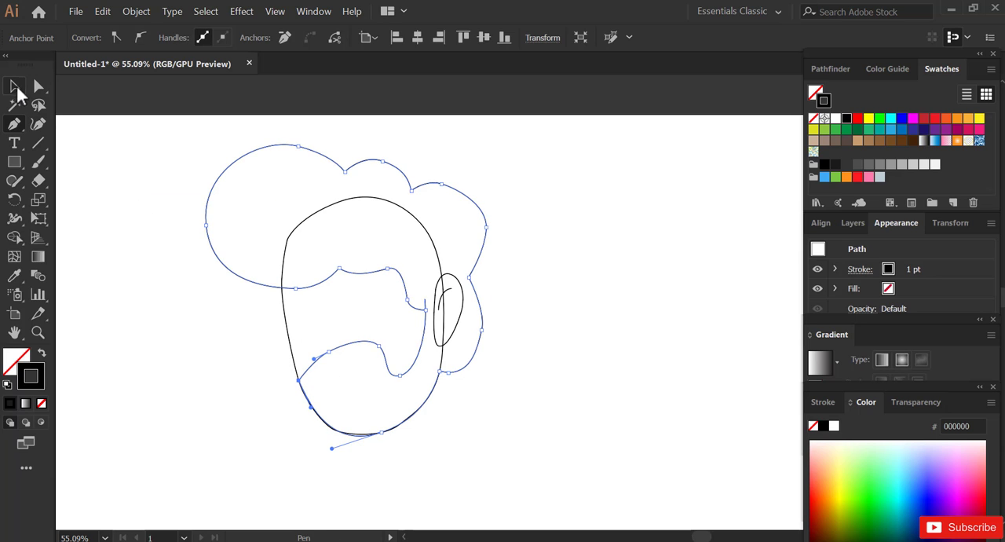
- Give the hair-and-beard shape a dark red fill and no stroke
click(16, 88)
click(515, 218)
click(305, 183)
drag(336, 139, 297, 184)
click(923, 120)
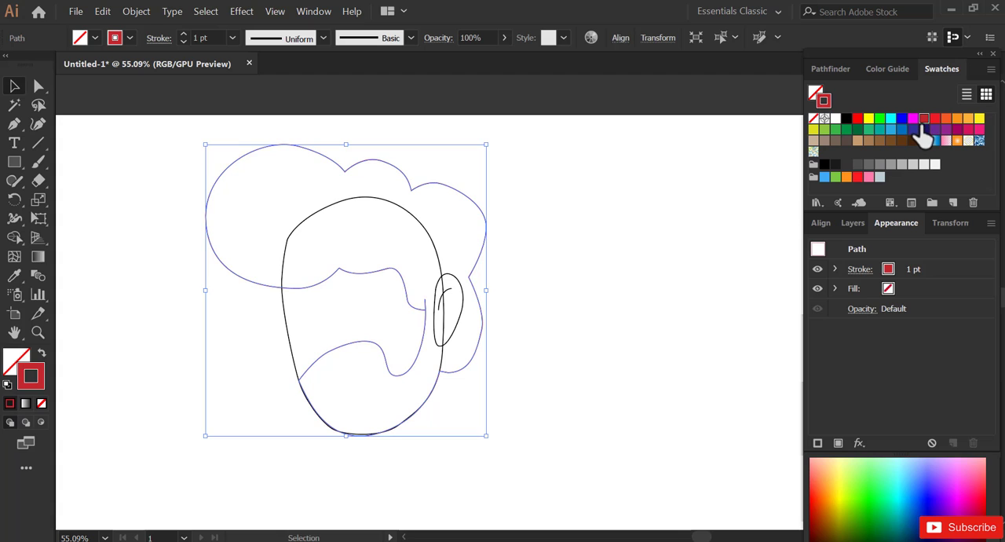
click(813, 93)
click(920, 122)
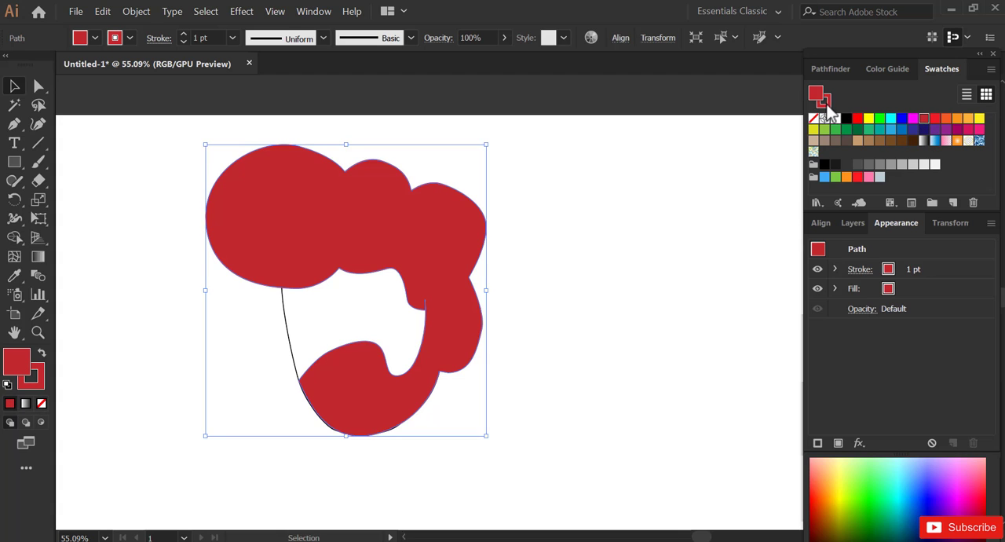
click(814, 119)
click(702, 232)
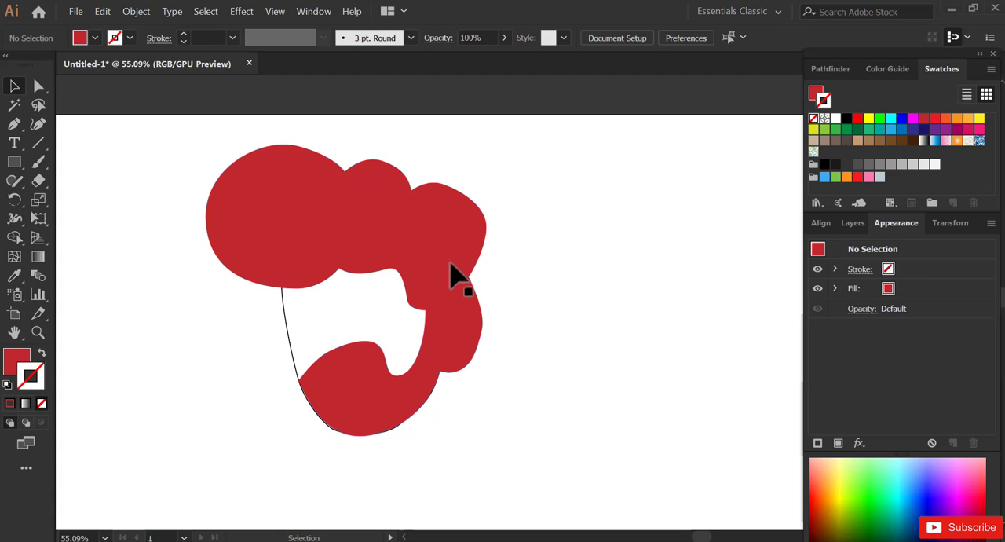
- Give the head shape a magenta fill and no stroke
click(293, 345)
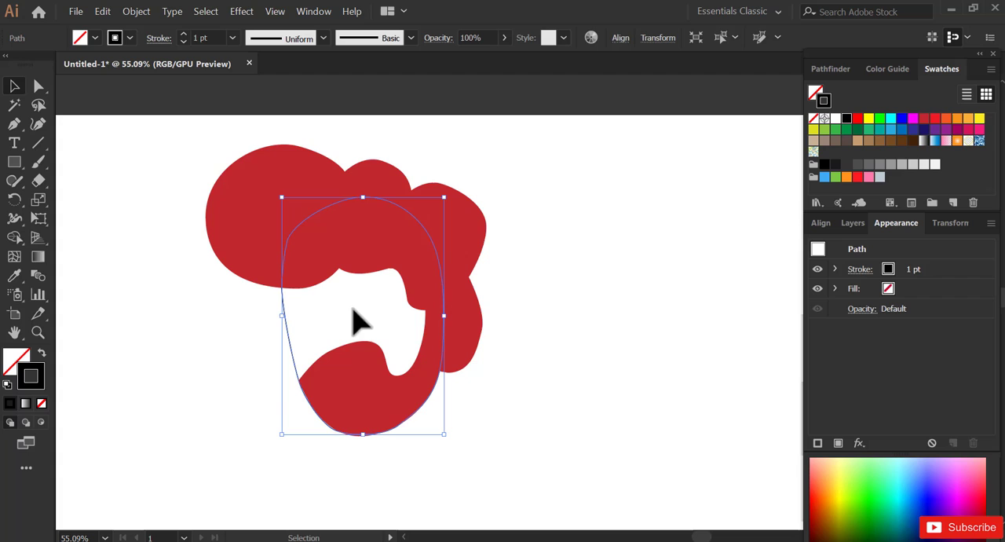
click(913, 118)
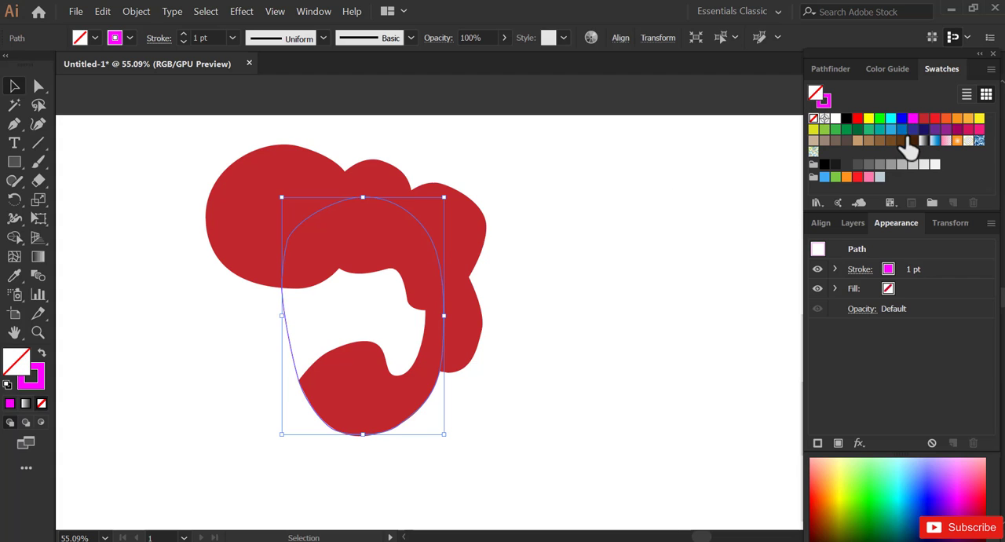
key(shift+x)
click(827, 111)
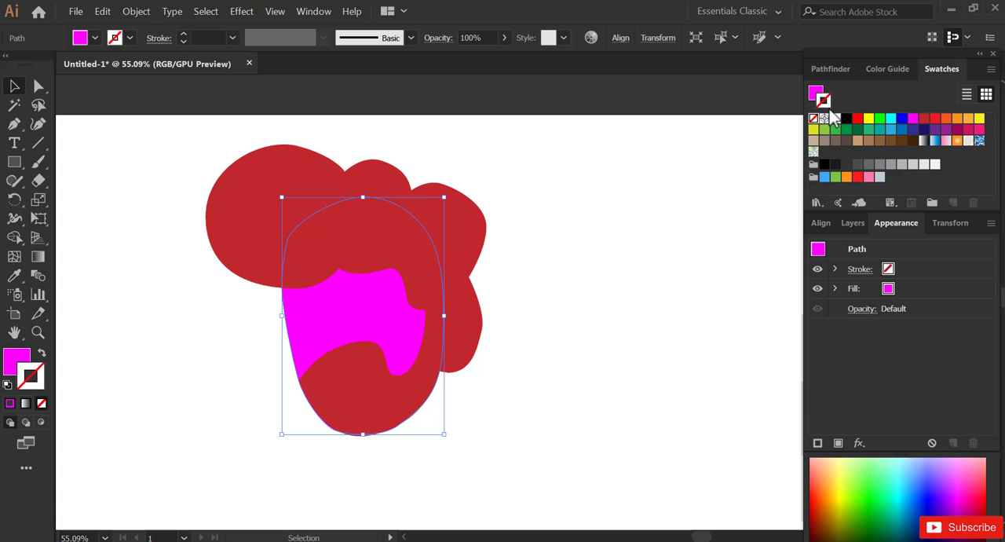
- Change the head shape's fill to pale pink, about FED9FF
double_click(22, 367)
drag(84, 69, 44, 50)
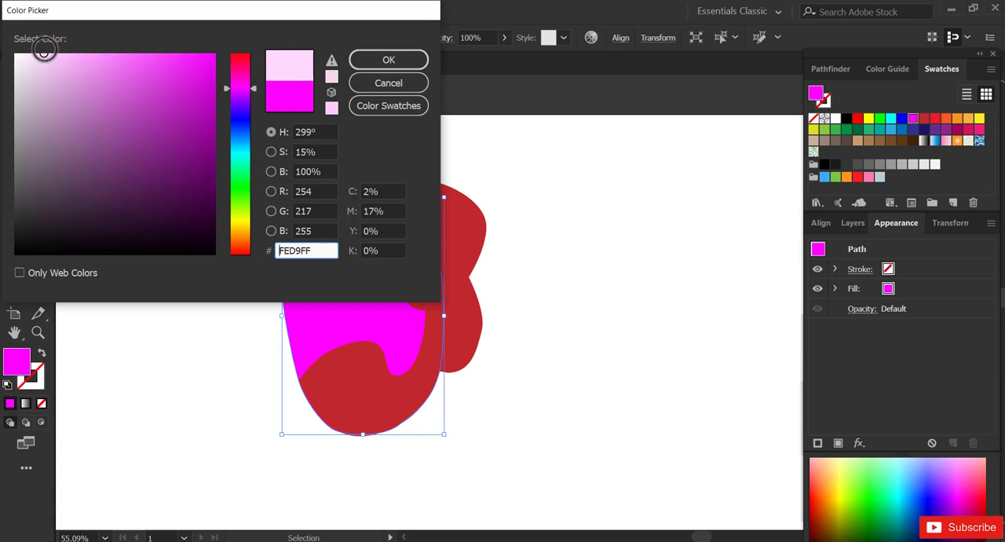
click(388, 59)
click(551, 221)
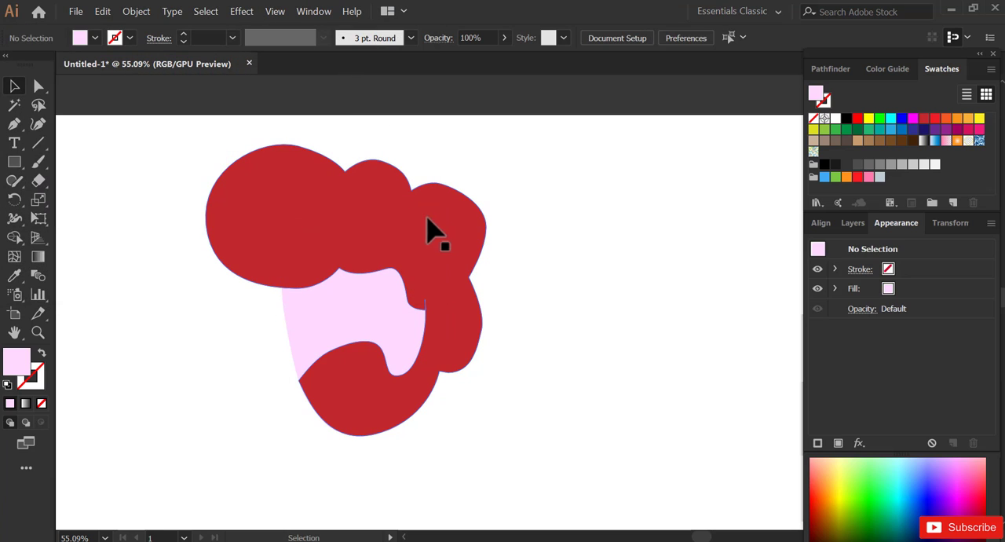
- Change the hair-and-beard shape's fill to a brighter, more saturated red
click(440, 234)
double_click(22, 369)
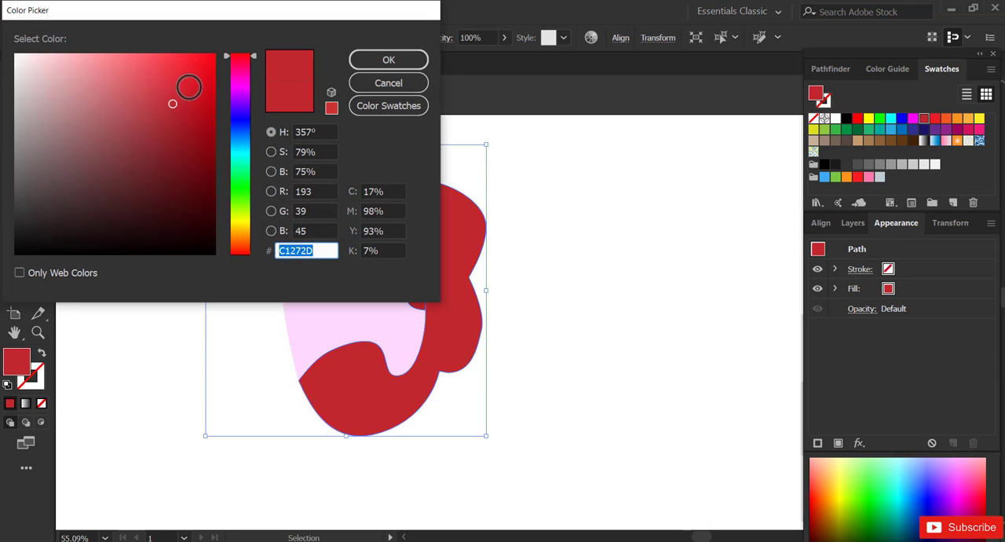
drag(186, 90, 205, 77)
click(376, 64)
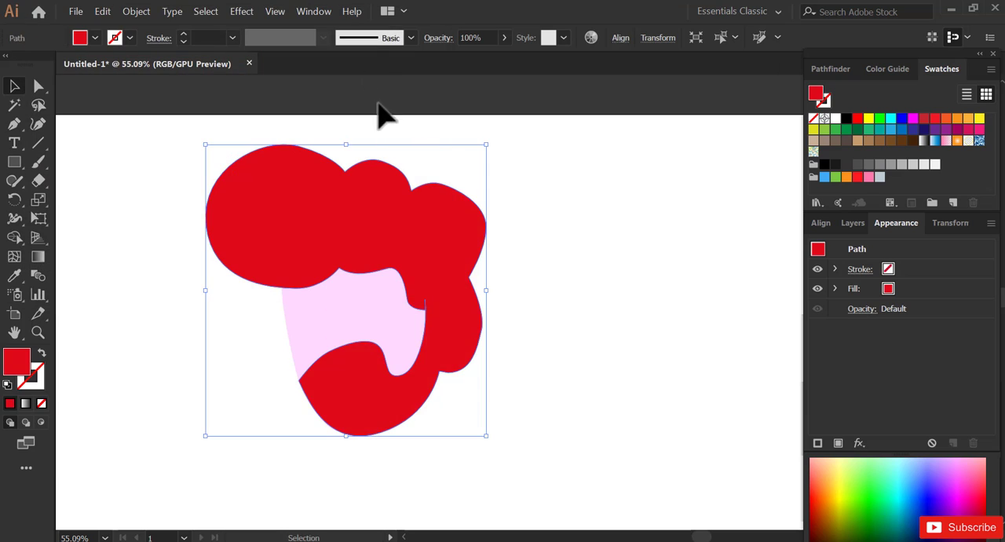
click(550, 275)
- Raise the front anchor of the large hair tuft slightly and adjust the handles to round its lower curve
drag(443, 251, 491, 246)
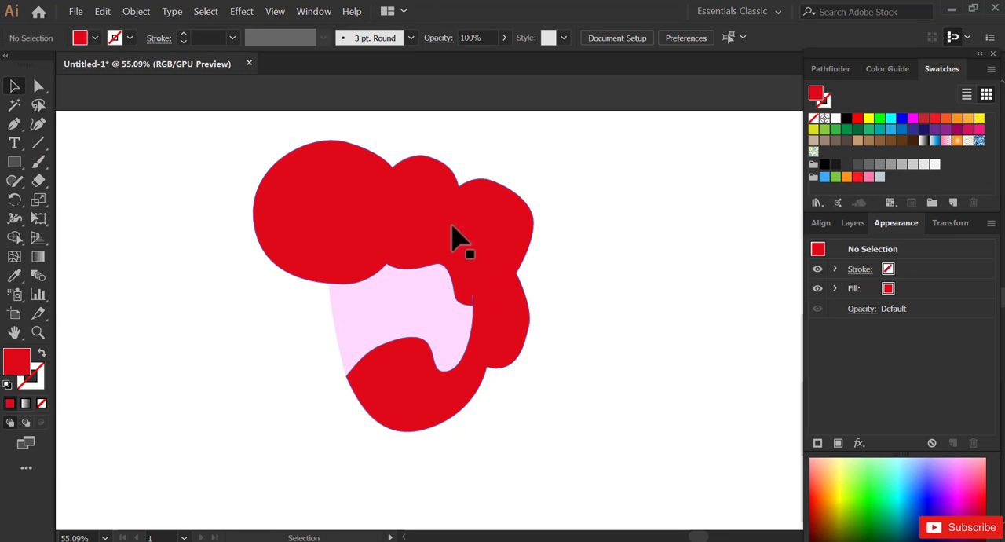
click(338, 213)
key(a)
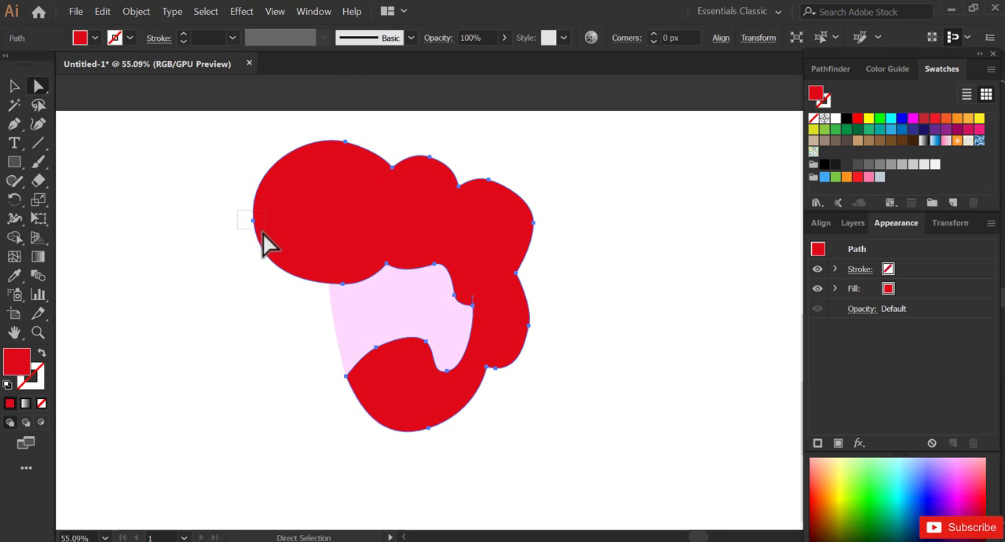
drag(262, 232, 252, 214)
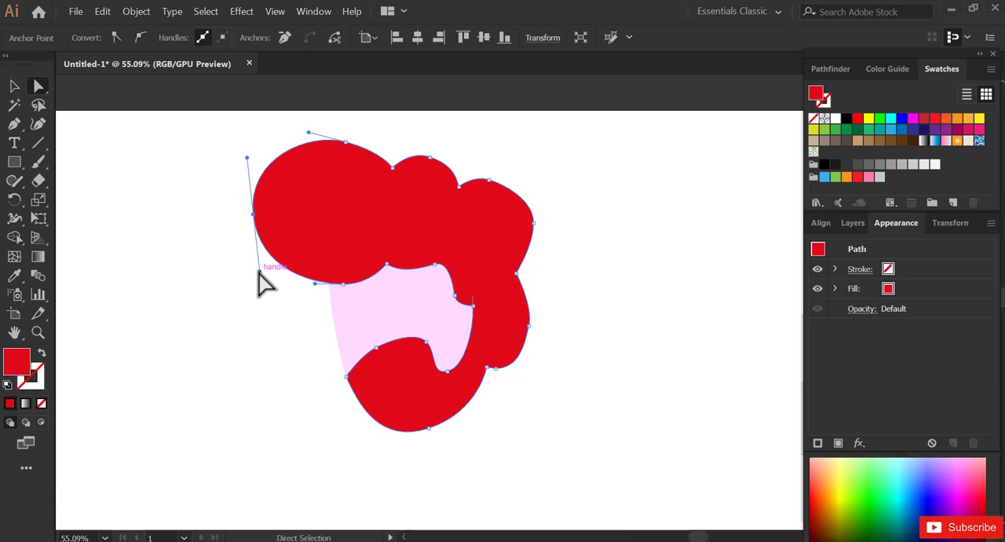
mouse_move(258, 272)
mouse_down()
mouse_move(255, 288)
mouse_move(256, 275)
mouse_up()
drag(316, 284, 292, 289)
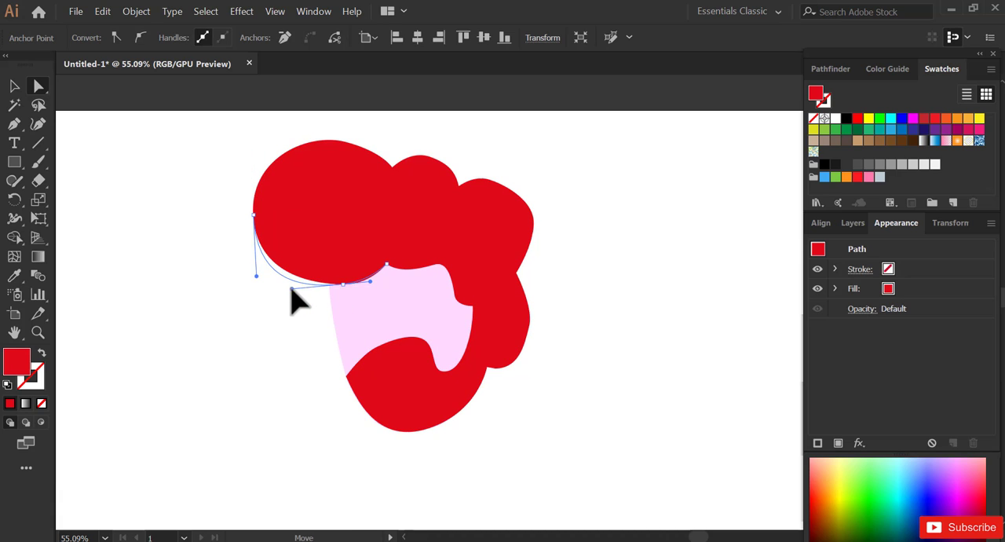
- Reshape the two smaller crown lobes into fuller, rounder curves by moving their anchors and handles
drag(431, 162, 524, 183)
drag(535, 221, 538, 227)
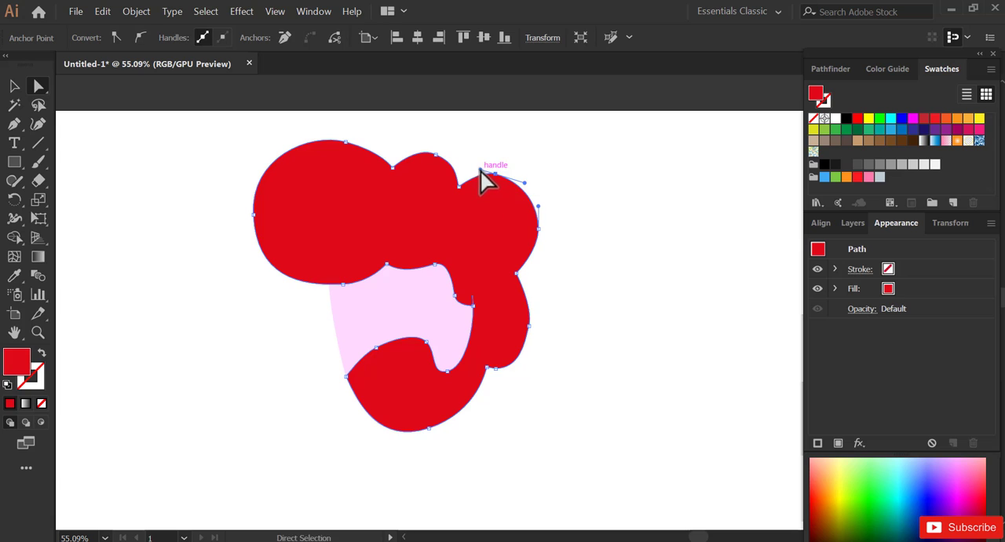
drag(480, 169, 470, 173)
- Round the hair lobe at the back of the head and refine the curve under the large front tuft
drag(528, 297, 530, 351)
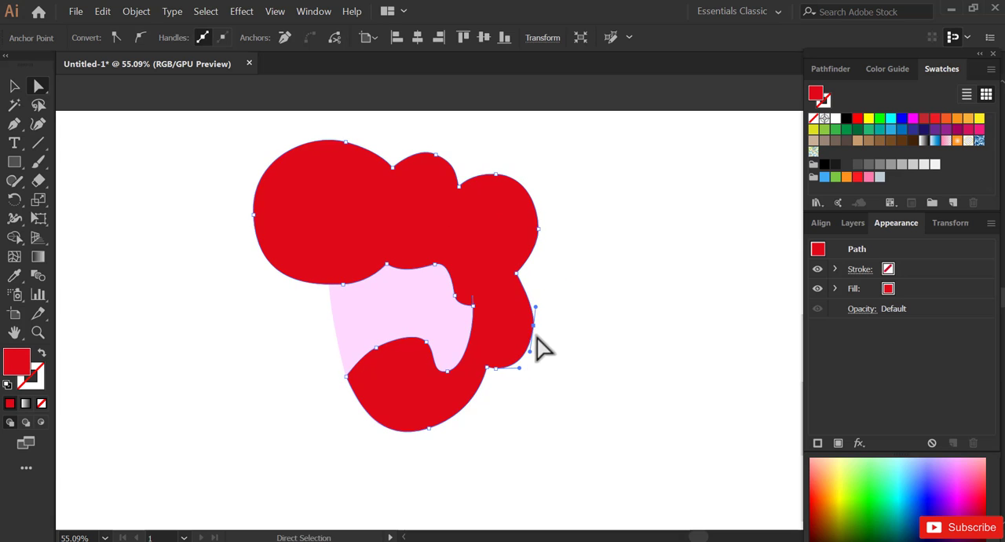
drag(535, 307, 538, 295)
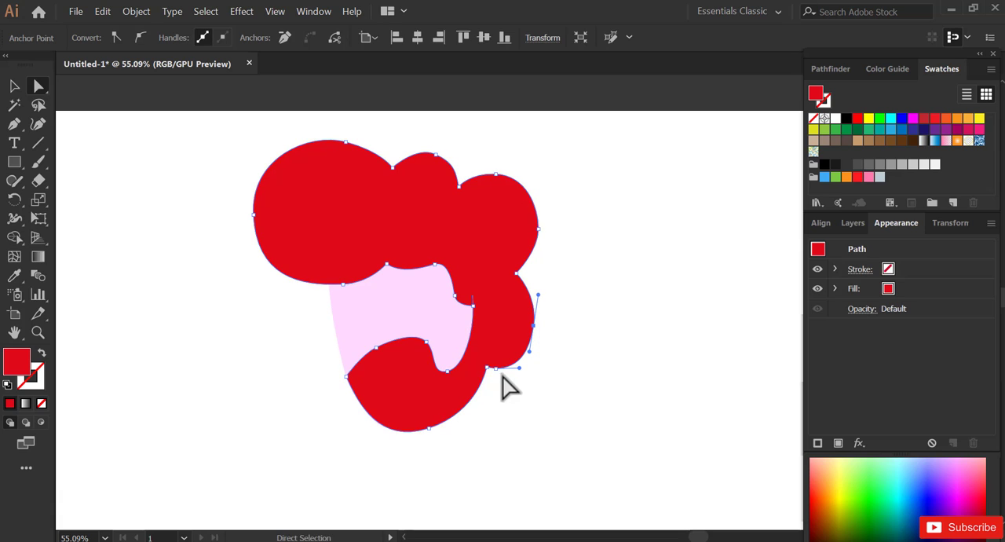
drag(351, 288, 305, 296)
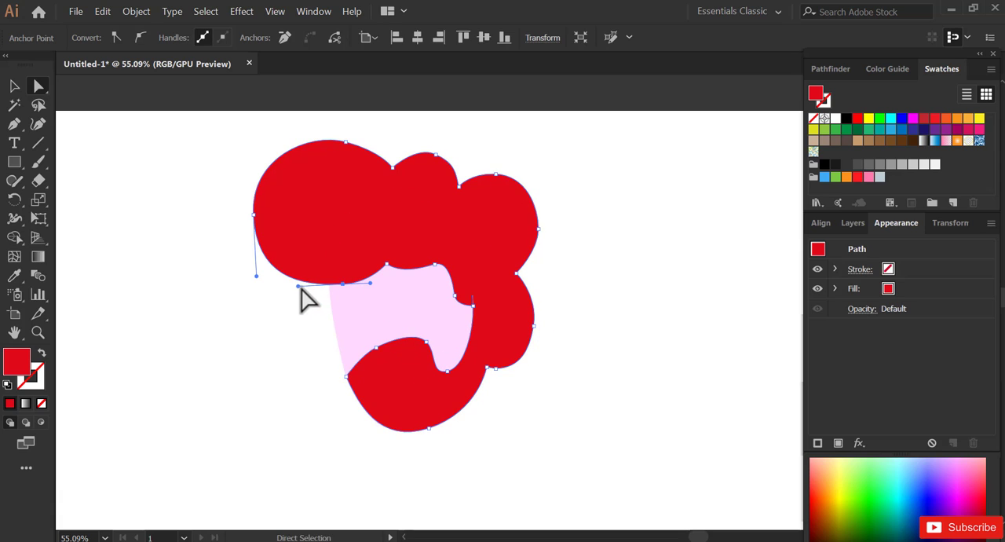
drag(256, 276, 257, 270)
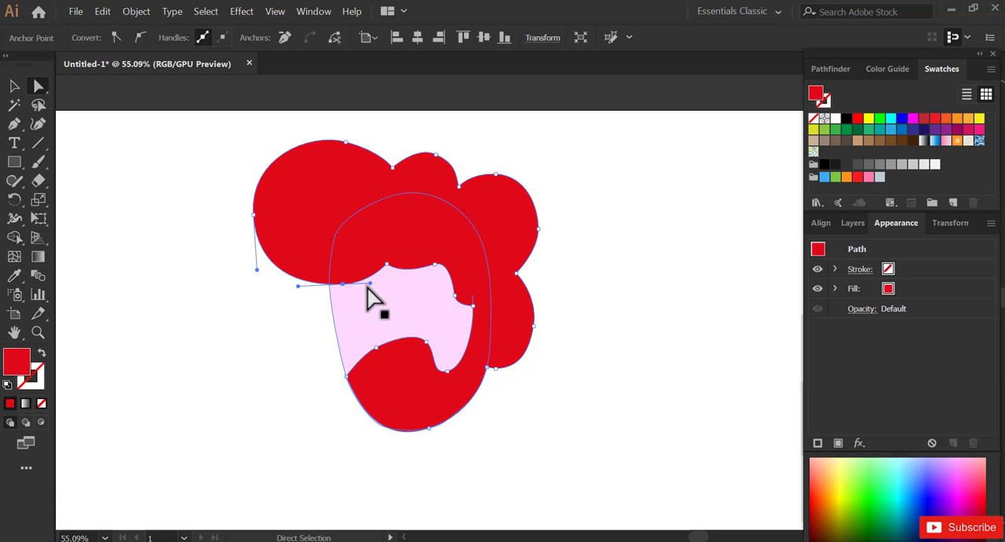
- Extend the direction handle on the face's front edge so the cheek curves outward more
click(329, 302)
drag(330, 309, 329, 326)
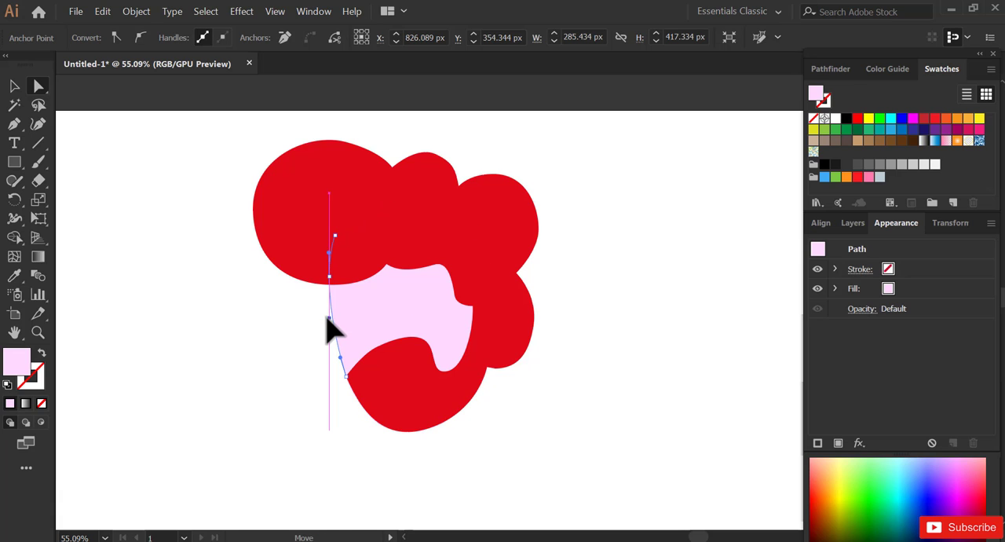
click(287, 352)
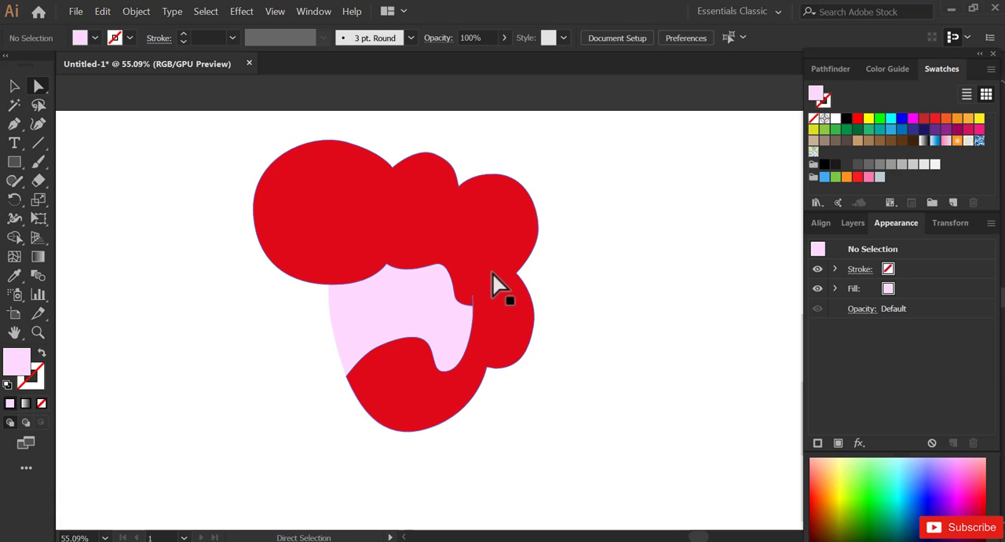
- With no fill and a 1 pt black stroke, draw the back of the neck from beneath the rear hair lobe with the Pen tool
drag(395, 364, 468, 316)
key(z)
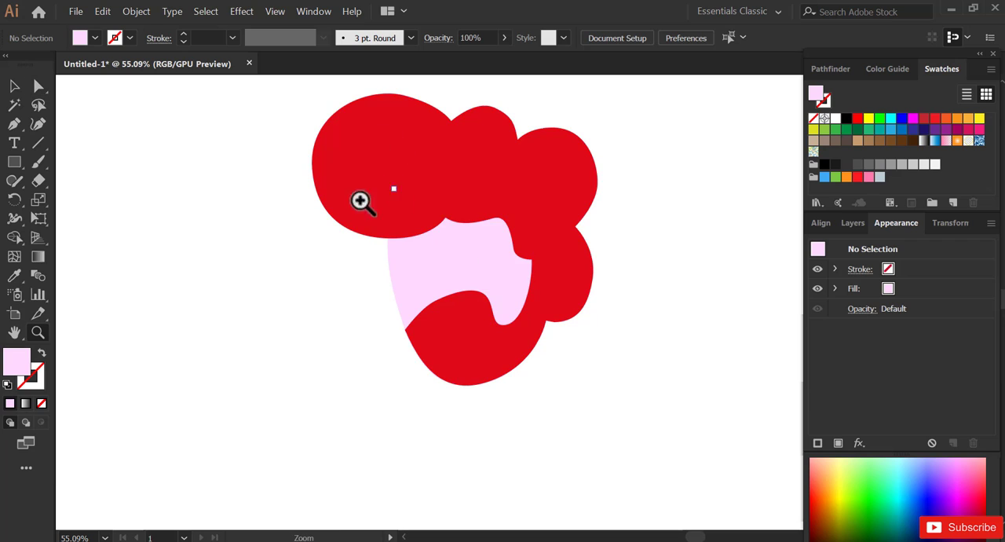
drag(498, 345, 473, 338)
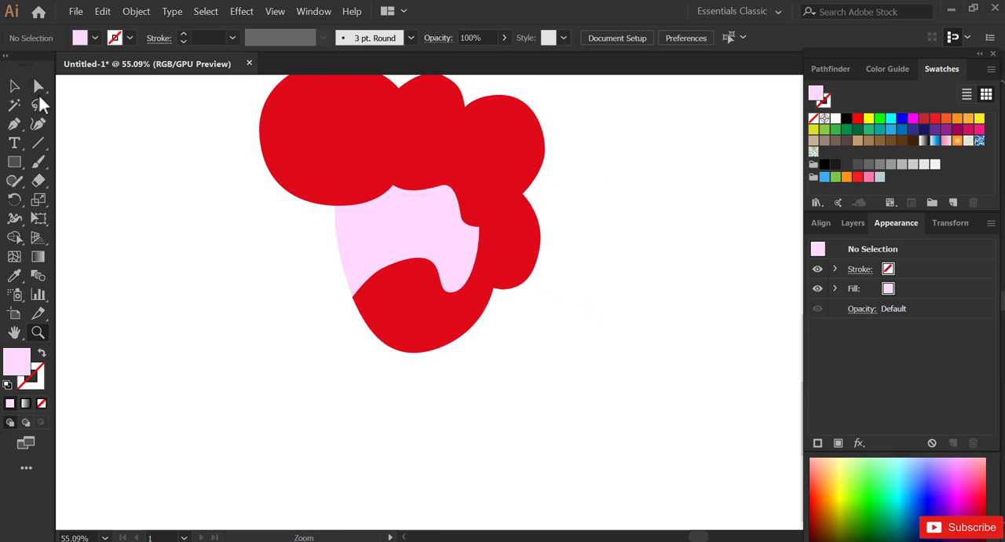
click(846, 118)
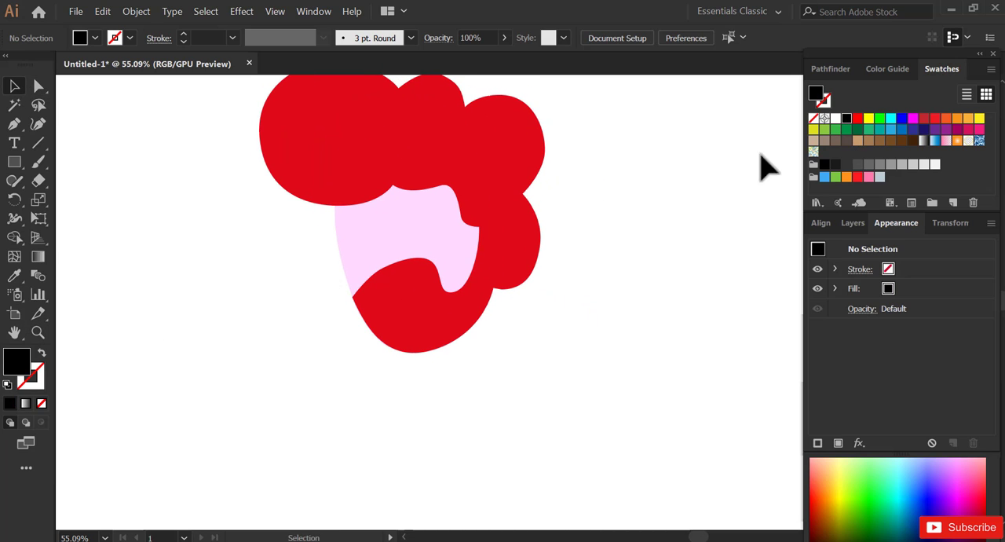
click(42, 352)
drag(395, 317, 373, 299)
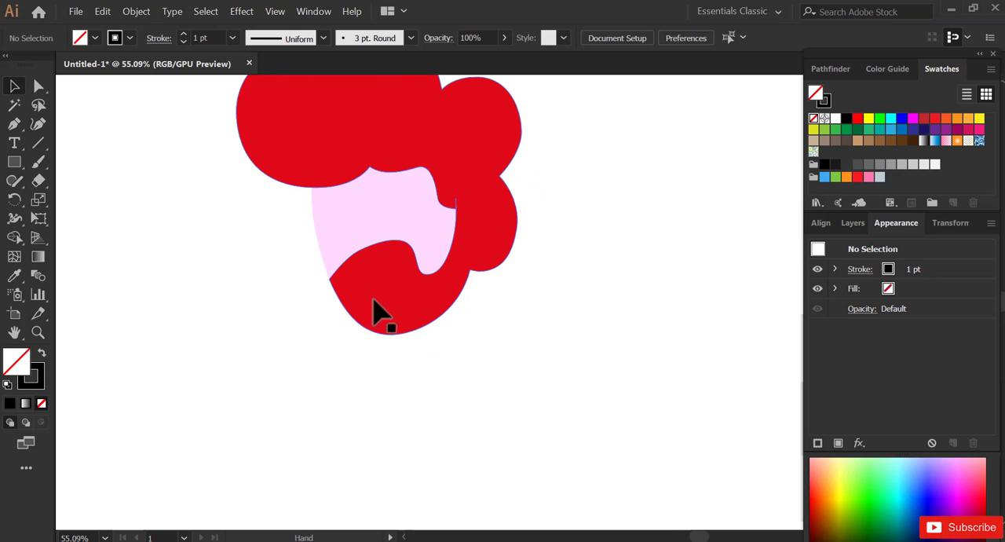
click(15, 125)
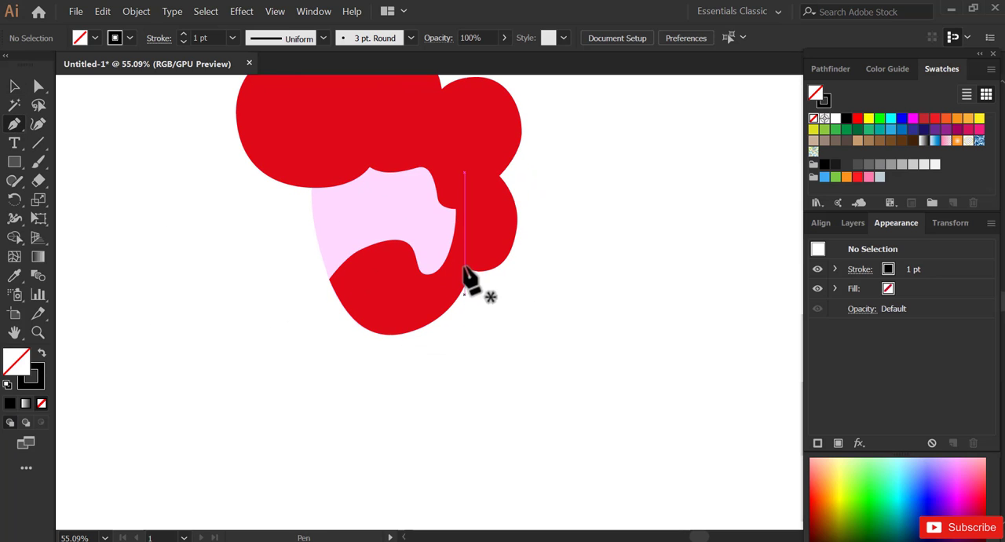
click(471, 269)
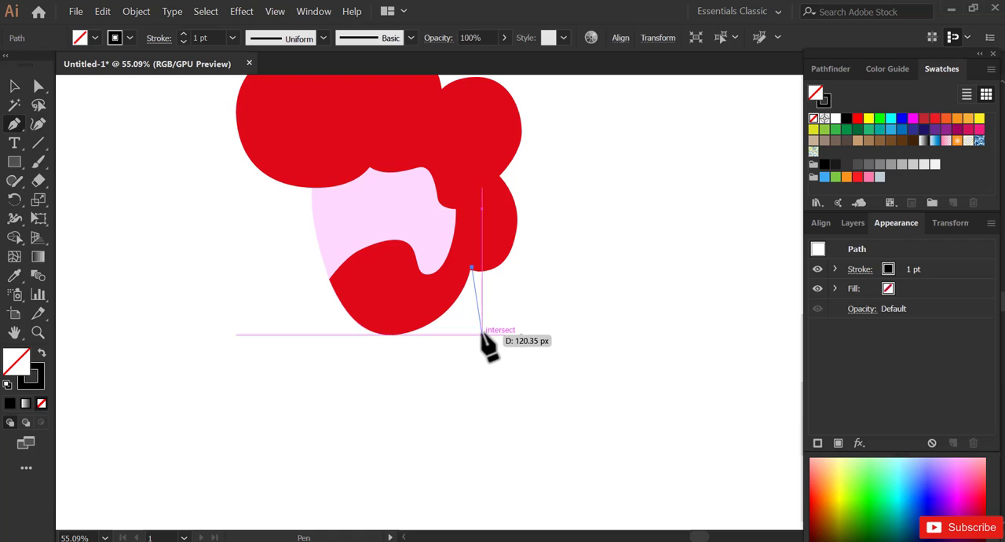
drag(482, 327, 500, 363)
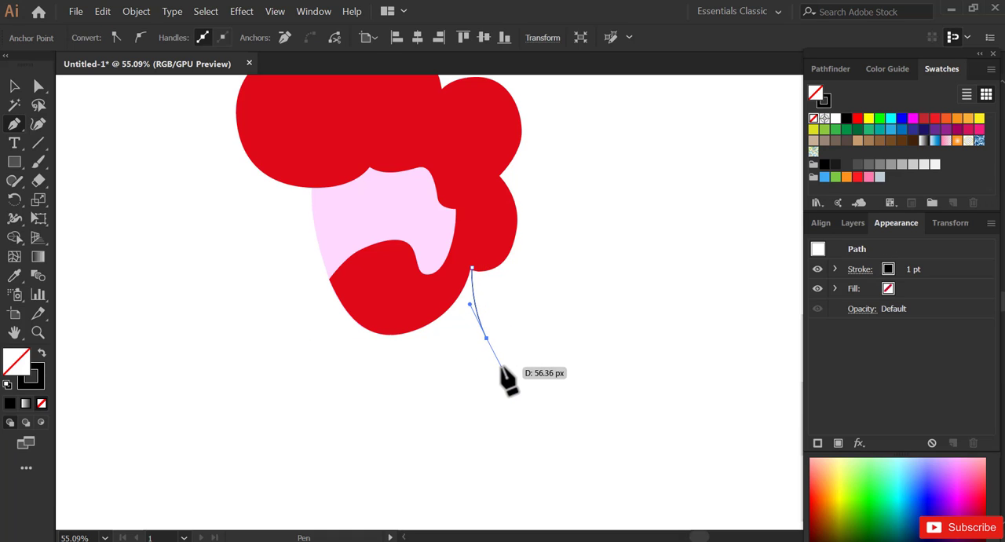
click(501, 366)
- Curve the path around the neck base, up the front to the chin, and close it at the starting anchor
drag(475, 411, 454, 431)
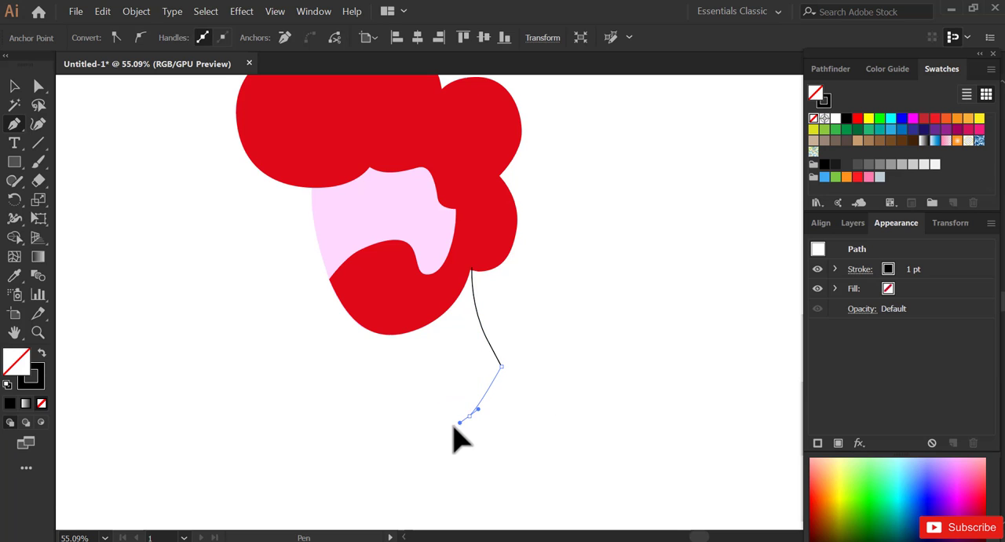
drag(386, 442, 367, 431)
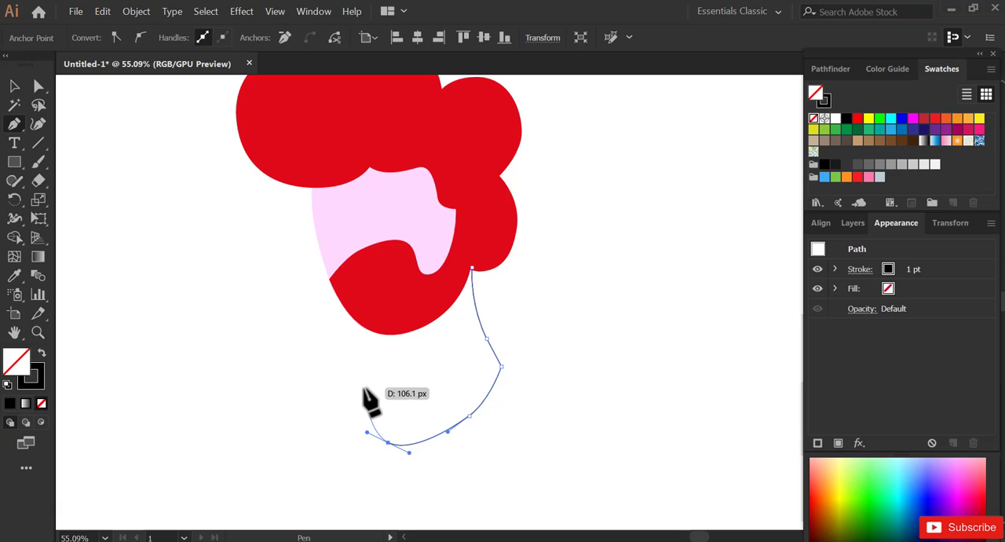
click(365, 383)
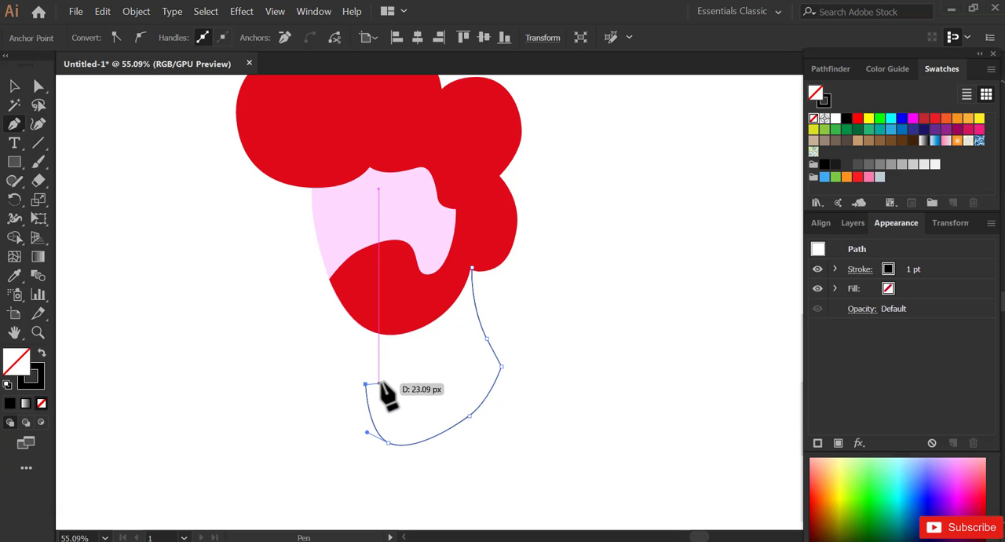
drag(382, 380, 387, 375)
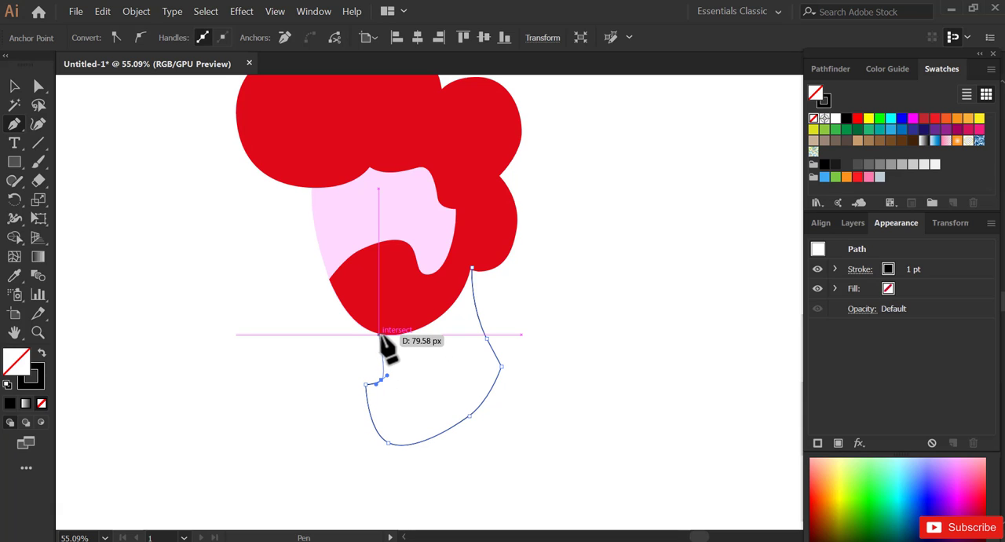
click(378, 333)
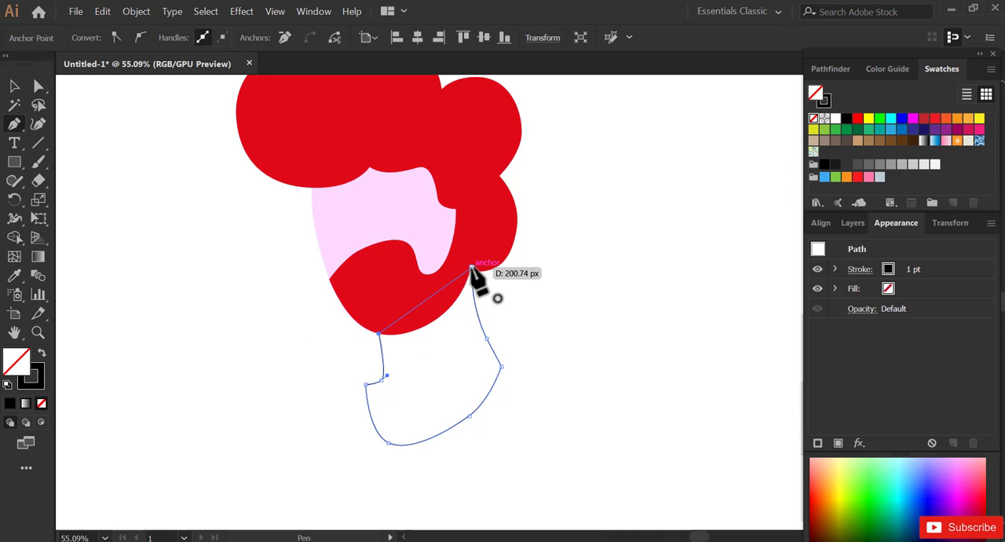
click(470, 269)
- Adjust the neck base's lower back curve into a fuller, smoother edge with the Direct Selection tool
click(14, 86)
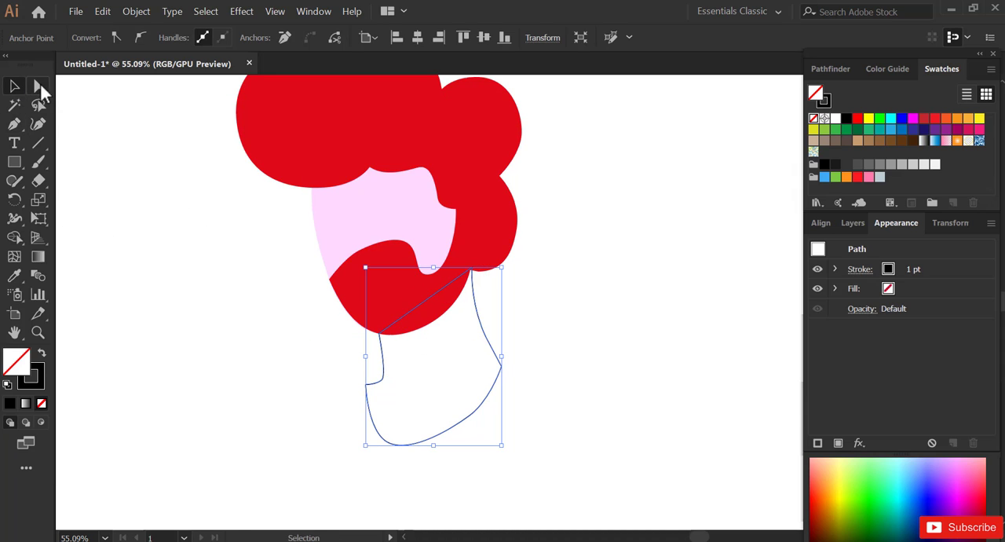
click(39, 86)
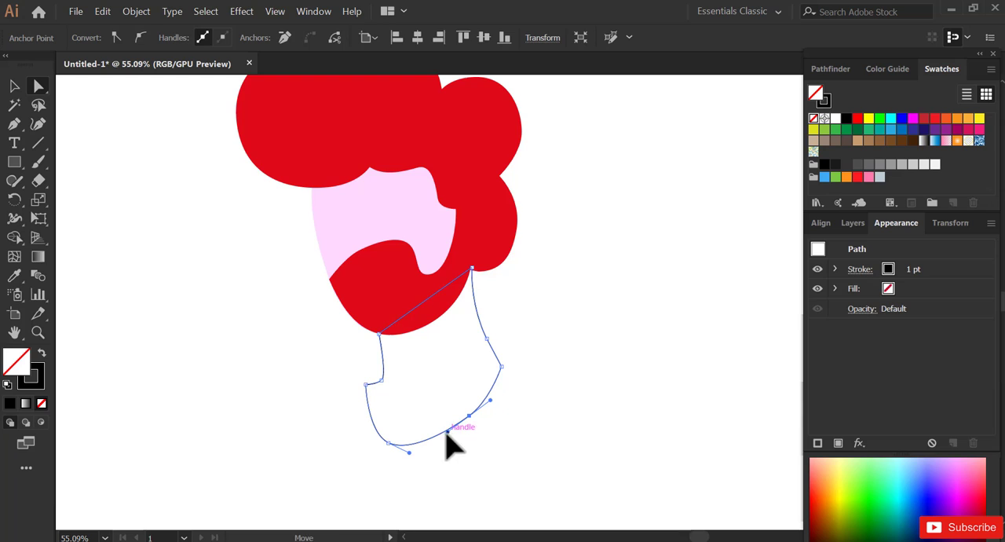
click(494, 407)
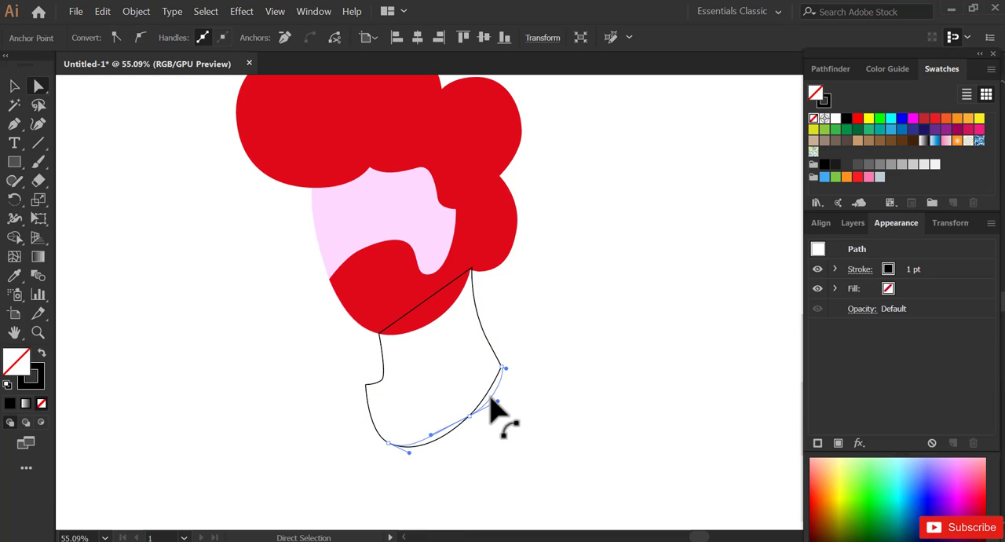
drag(491, 398, 491, 400)
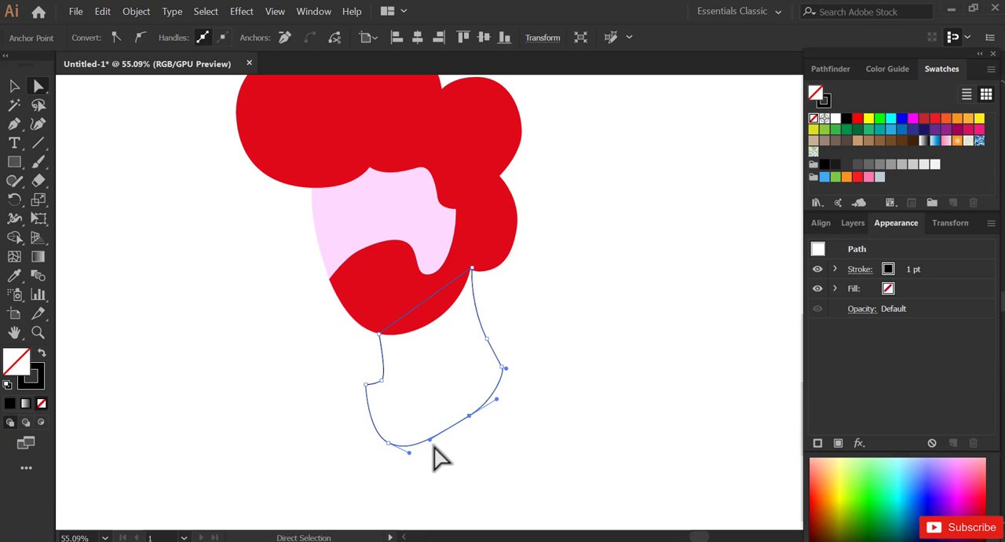
click(333, 378)
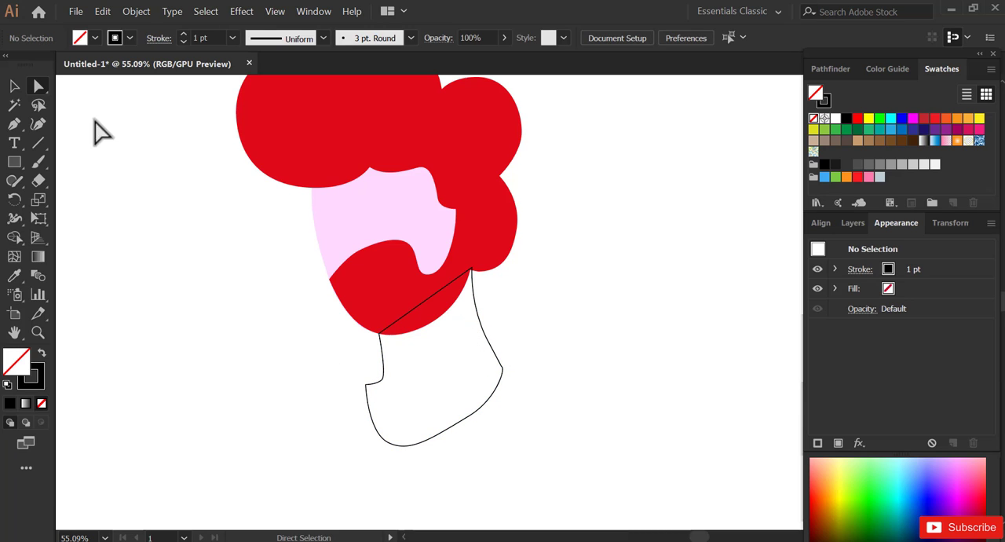
- Copy the face's pale pink fill and no-stroke setting to the neck shape with the Eyedropper
click(14, 88)
click(434, 426)
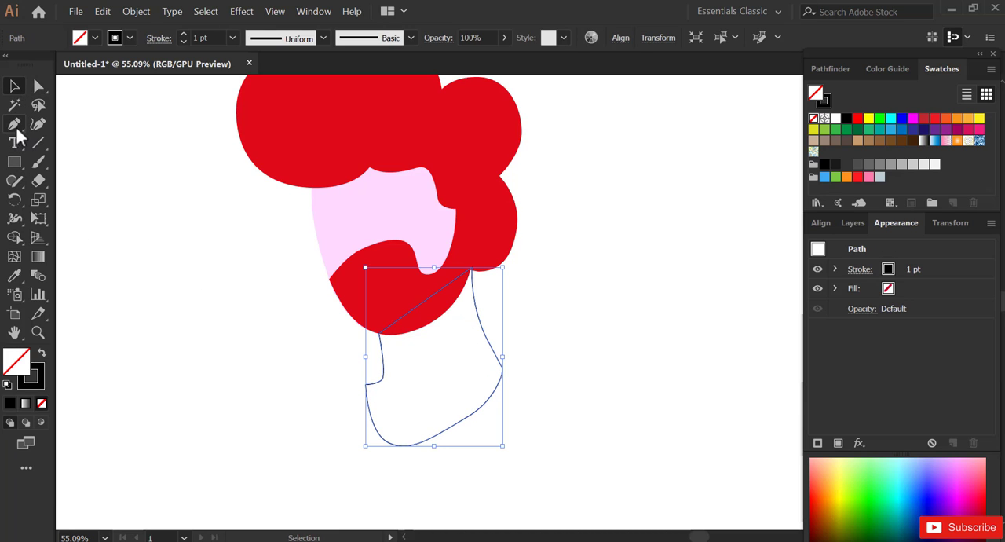
click(15, 276)
click(333, 211)
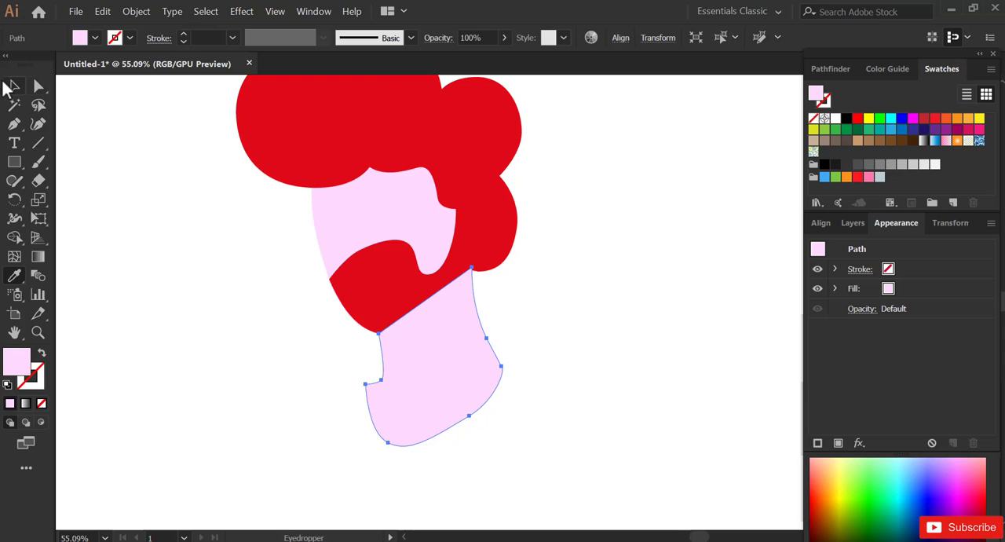
- Send the pale pink neck shape to the back, behind the beard and hair, and deselect it
click(12, 87)
click(136, 11)
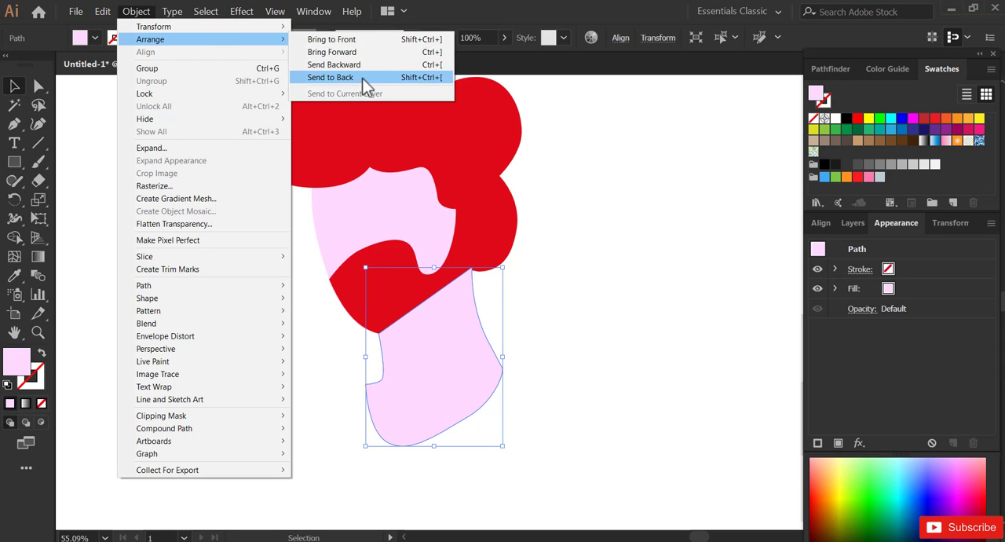
click(341, 76)
click(552, 285)
key(space)
drag(464, 316, 497, 293)
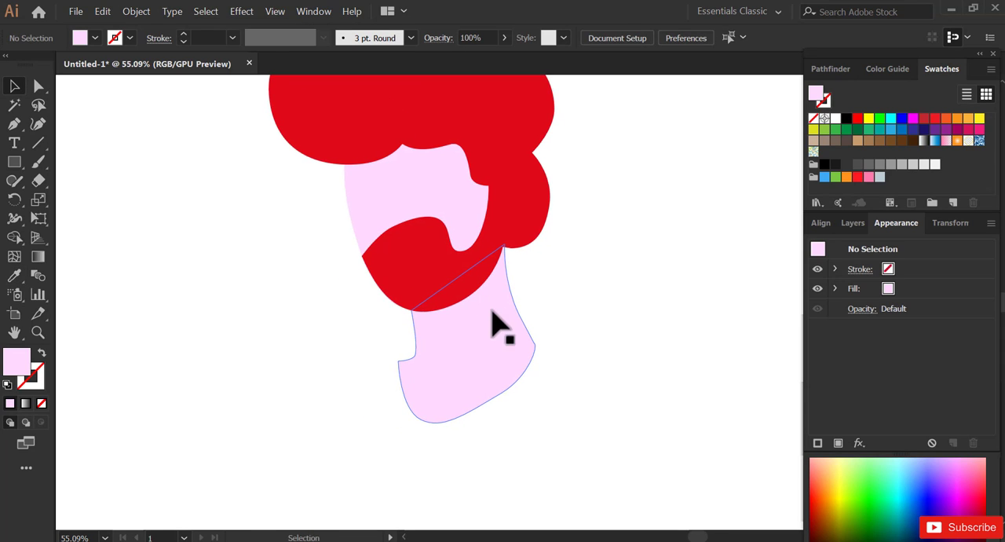
- With the Pen tool, draw the rear shoulder from the back of the neck base down and around the outer lower corner
key(ctrl+alt+space)
alt+click(505, 317)
click(511, 316)
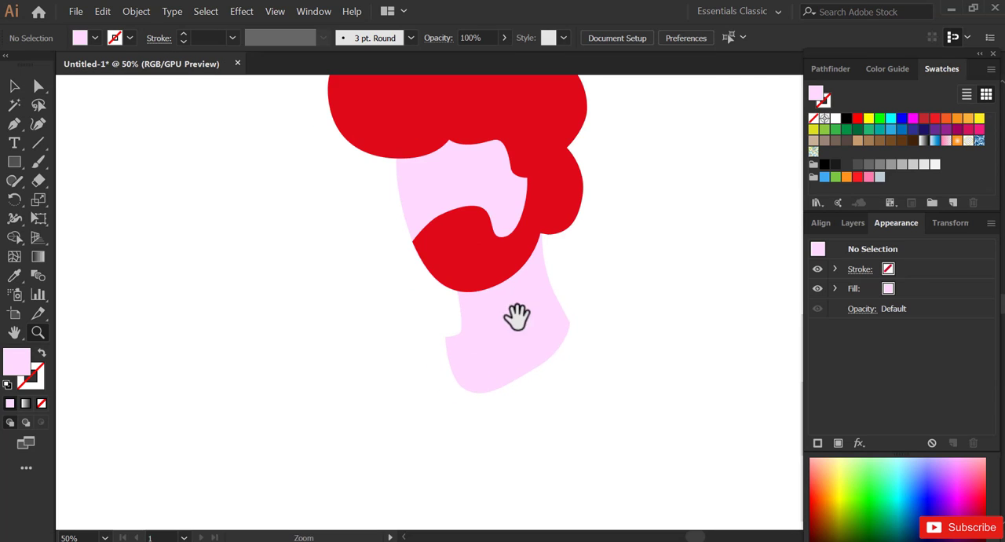
alt+click(512, 318)
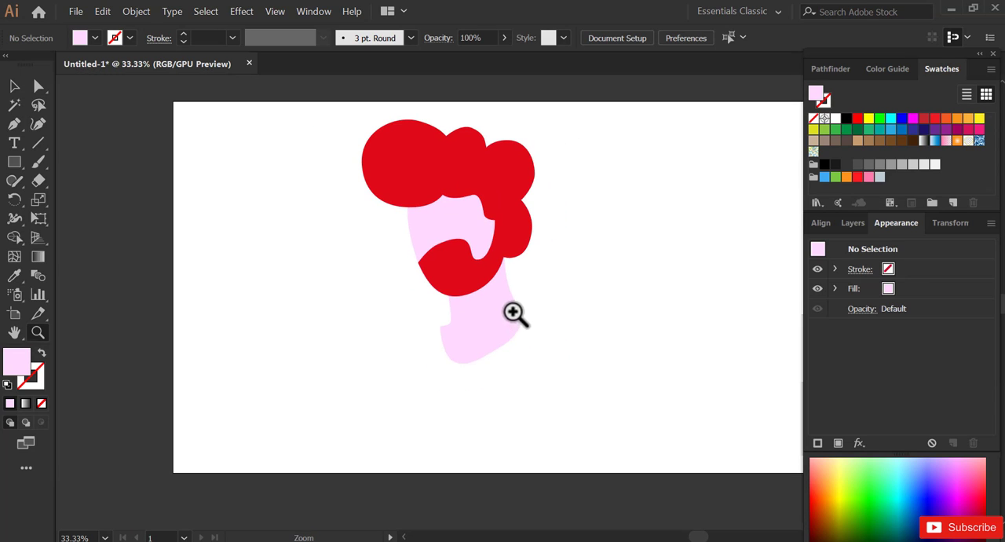
key(p)
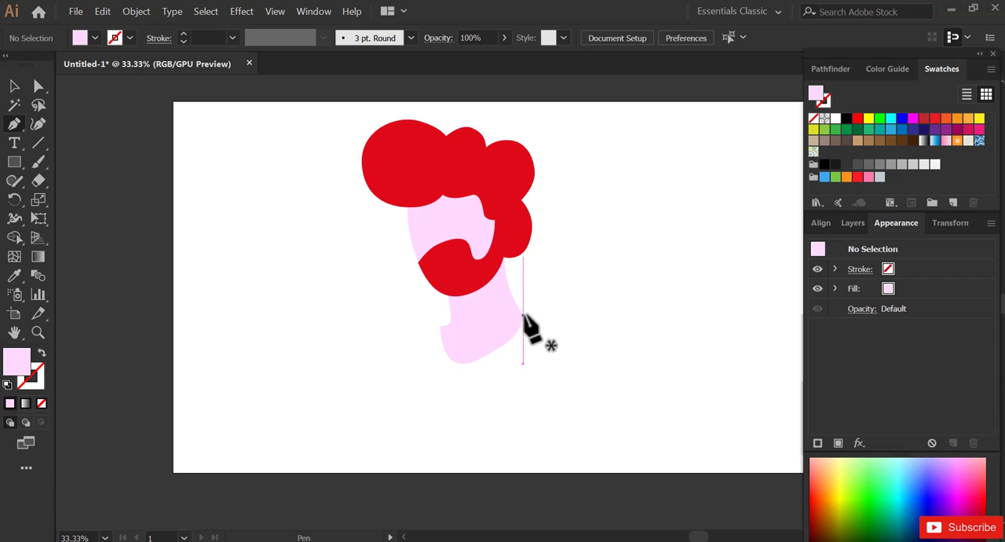
click(523, 315)
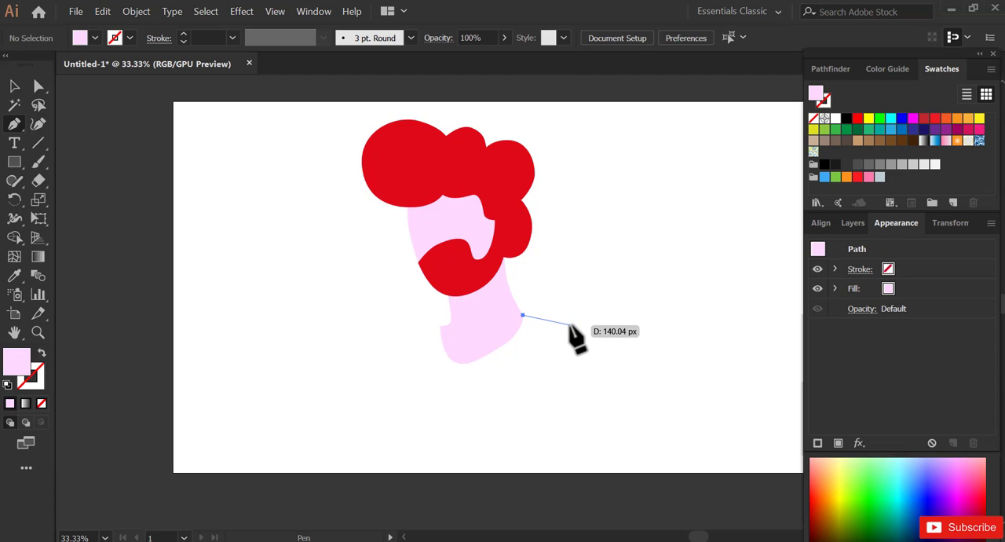
drag(572, 325, 594, 340)
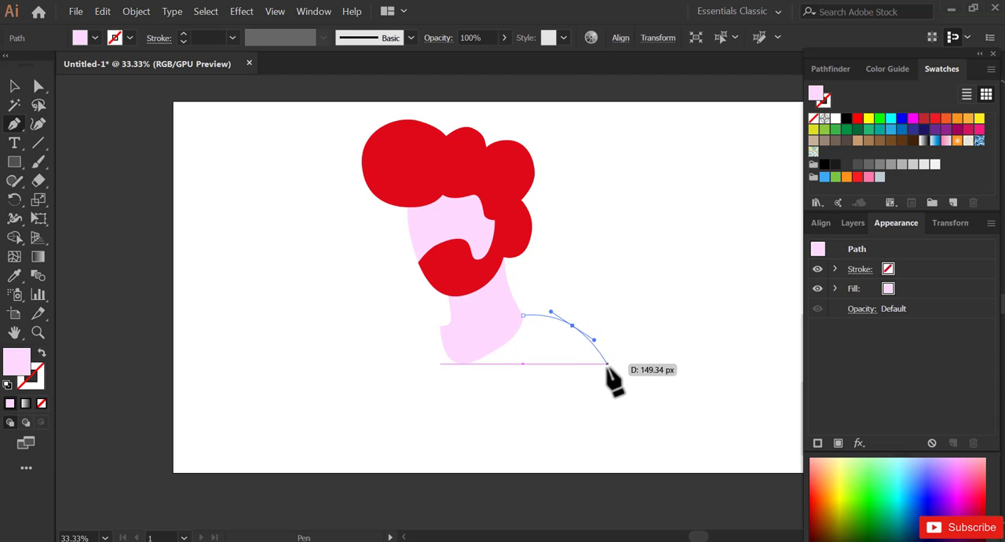
click(622, 380)
click(607, 394)
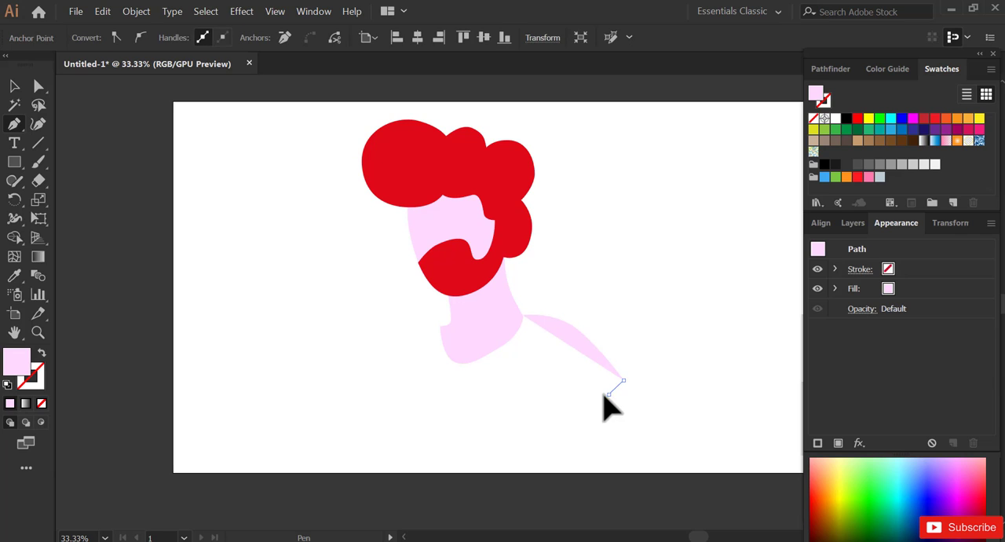
drag(591, 397, 591, 397)
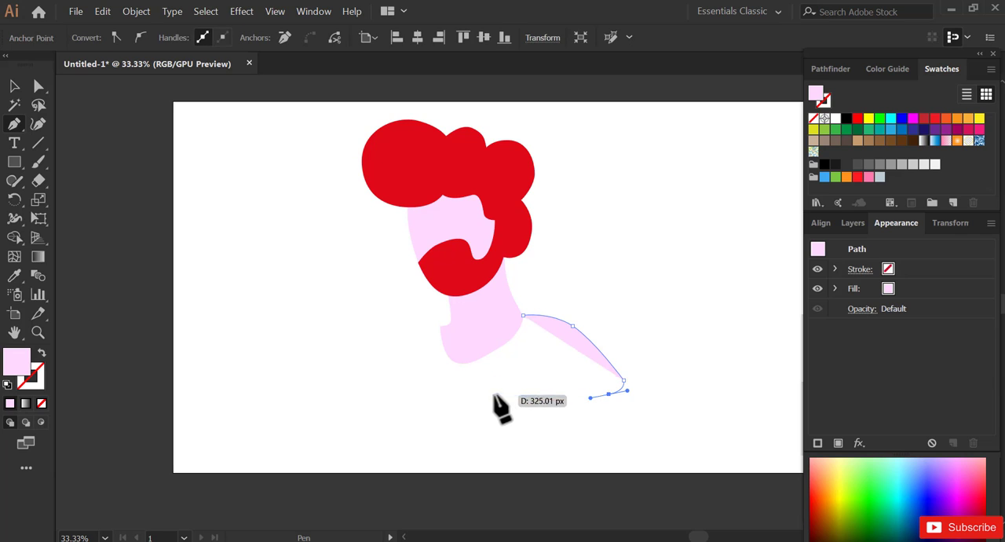
- Continue the path along the curved lower hem, around the front corner, and up over the front shoulder towards the neck
drag(481, 394, 448, 402)
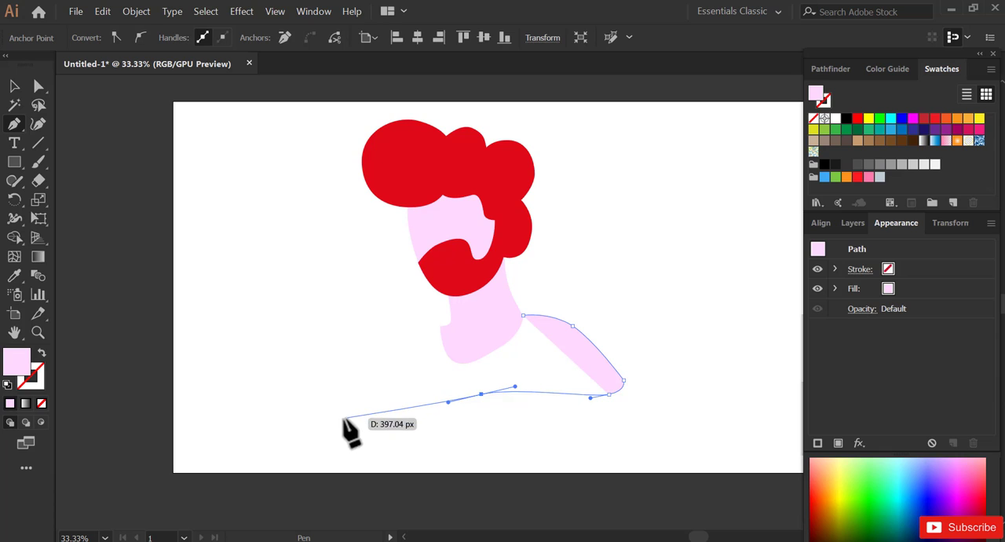
drag(335, 420, 315, 386)
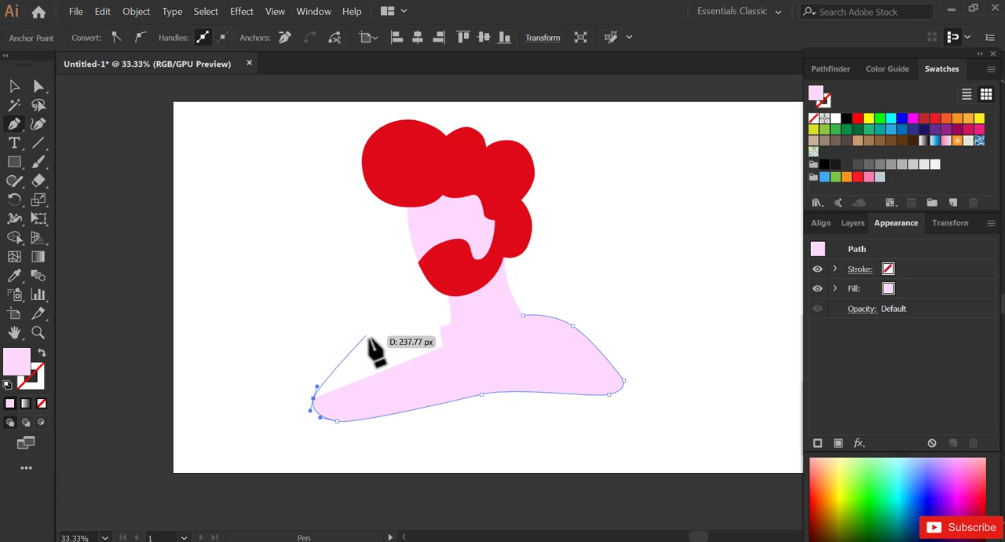
drag(392, 325, 438, 323)
- Swap fill and stroke to see beneath the path, trace the neckline along the neck base, and close the shirt shape
click(42, 352)
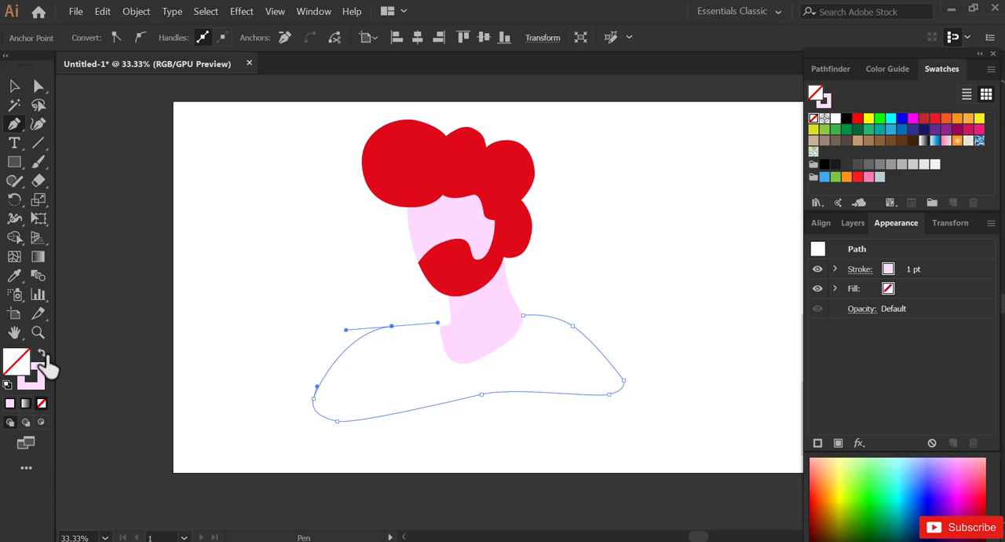
click(438, 324)
drag(457, 362, 471, 364)
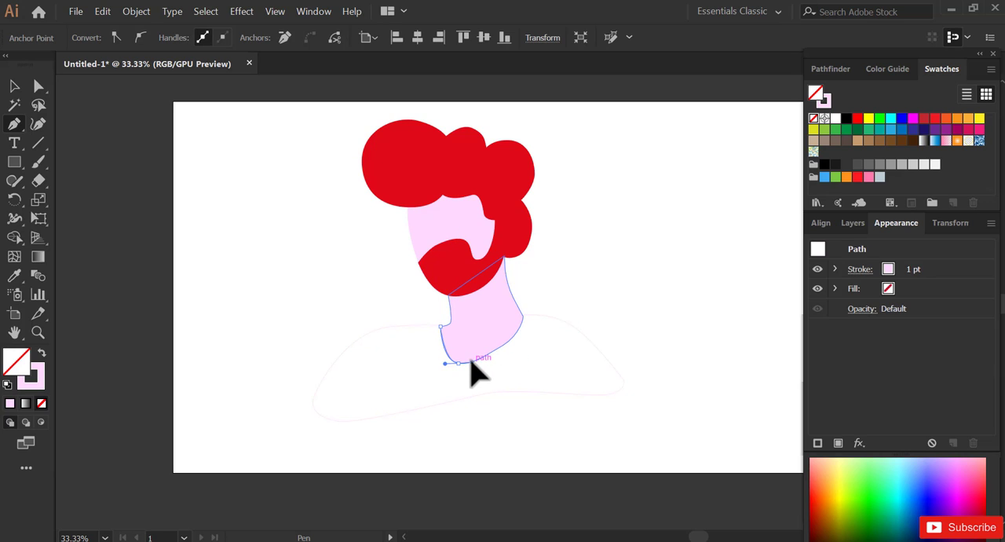
drag(522, 315, 537, 278)
- Fill the closed shirt shape with dark blue and deselect it
click(14, 86)
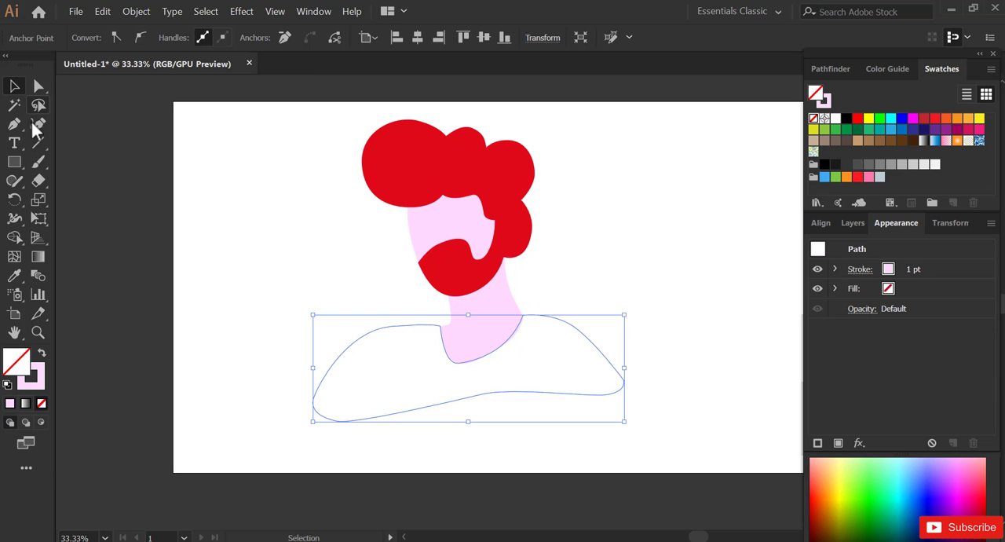
click(912, 130)
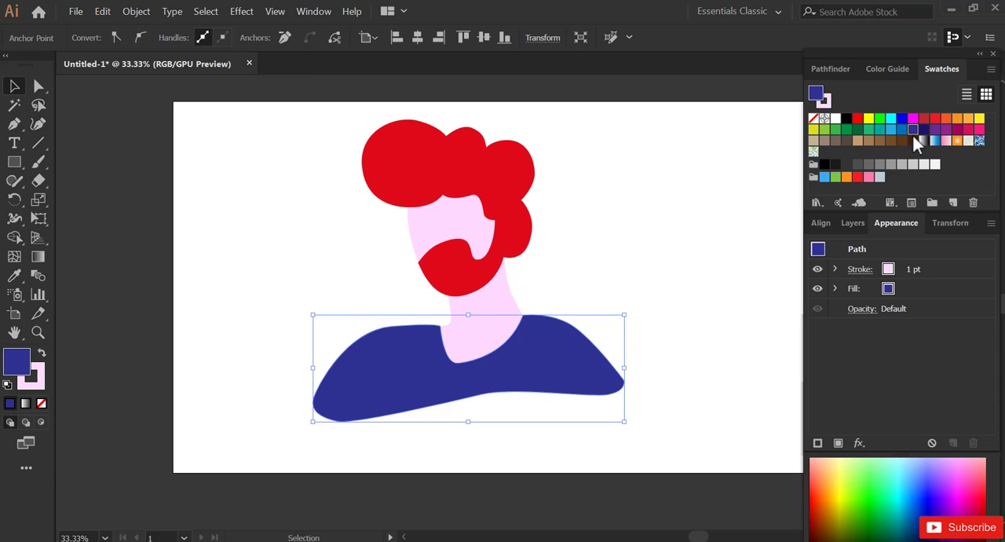
click(603, 271)
- Change the fill of the hair and beard shape to black after comparing it with a very dark grey
click(527, 250)
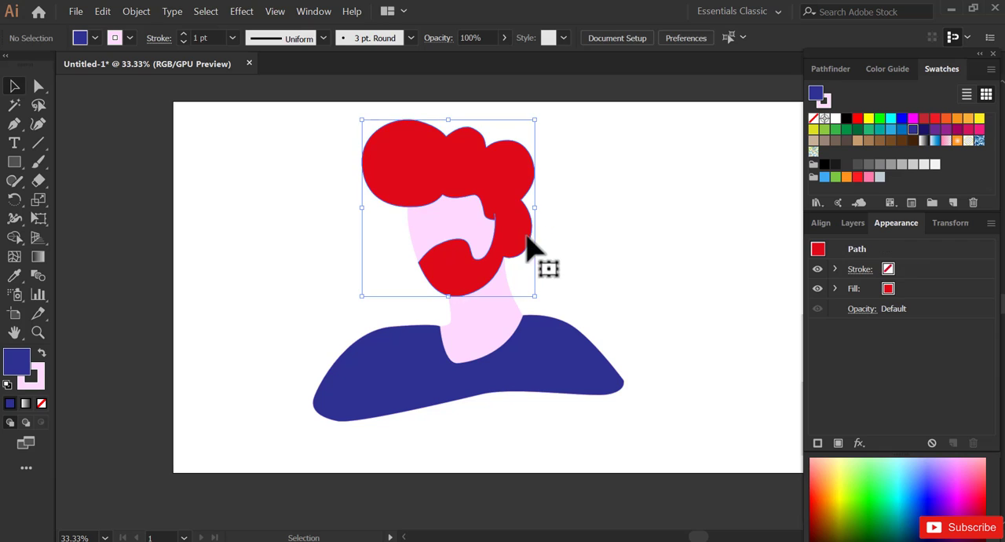
click(846, 119)
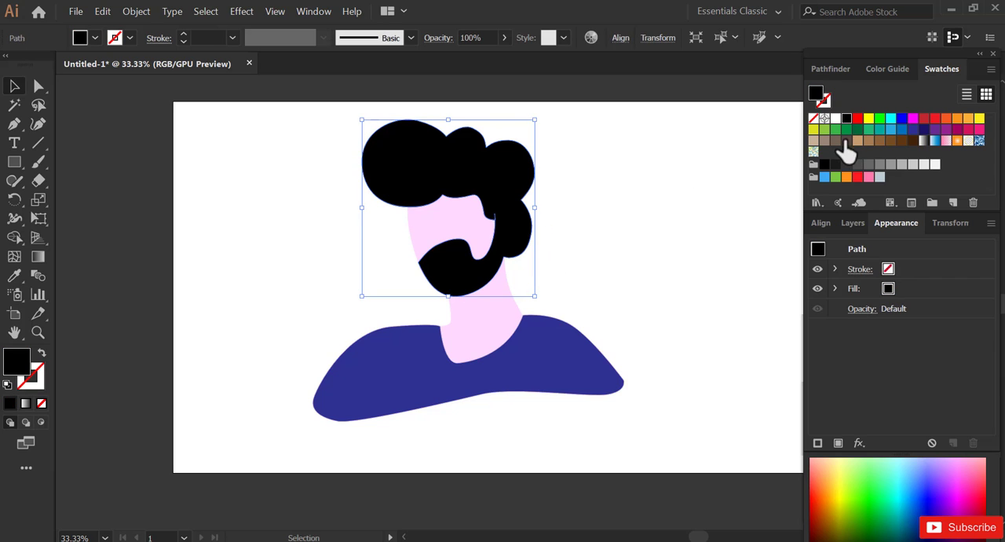
click(834, 164)
click(826, 165)
click(834, 165)
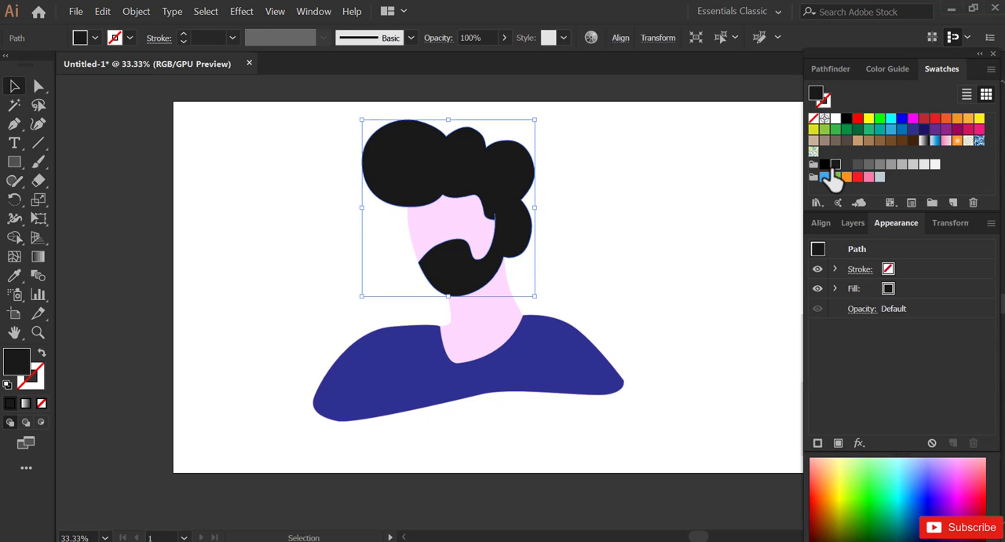
click(824, 164)
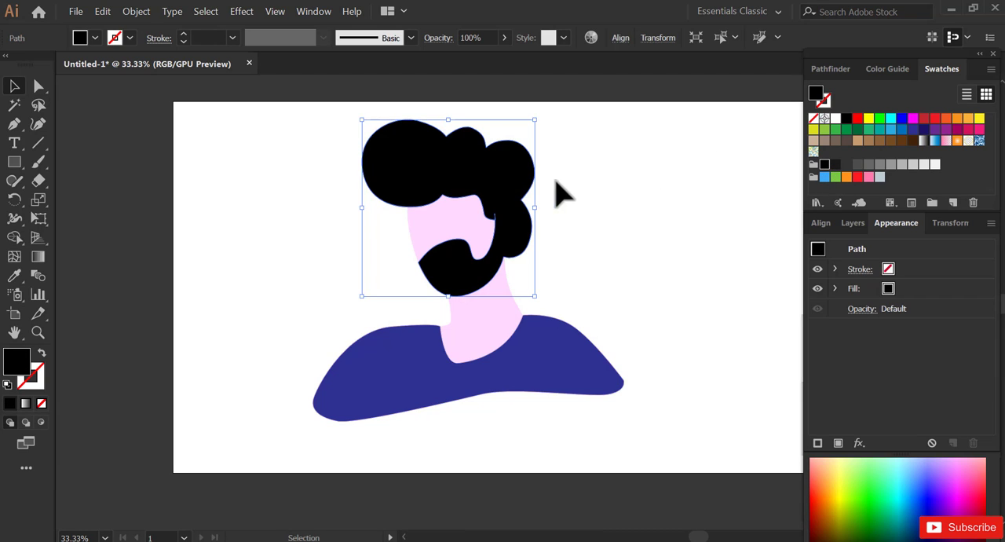
- Try red, orange and bright green fills on the shirt, settle on bright yellow, and deselect it
click(584, 370)
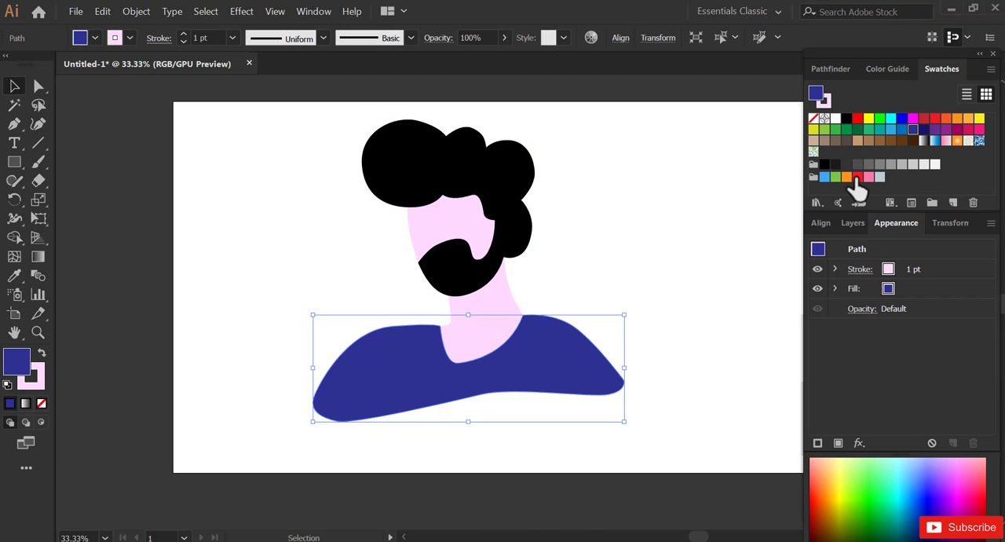
click(857, 177)
click(847, 178)
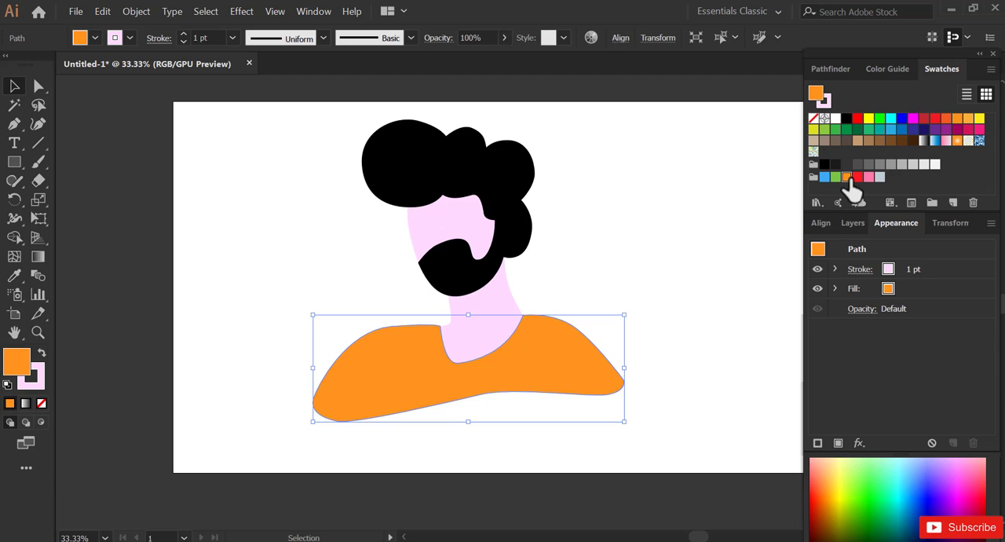
click(879, 118)
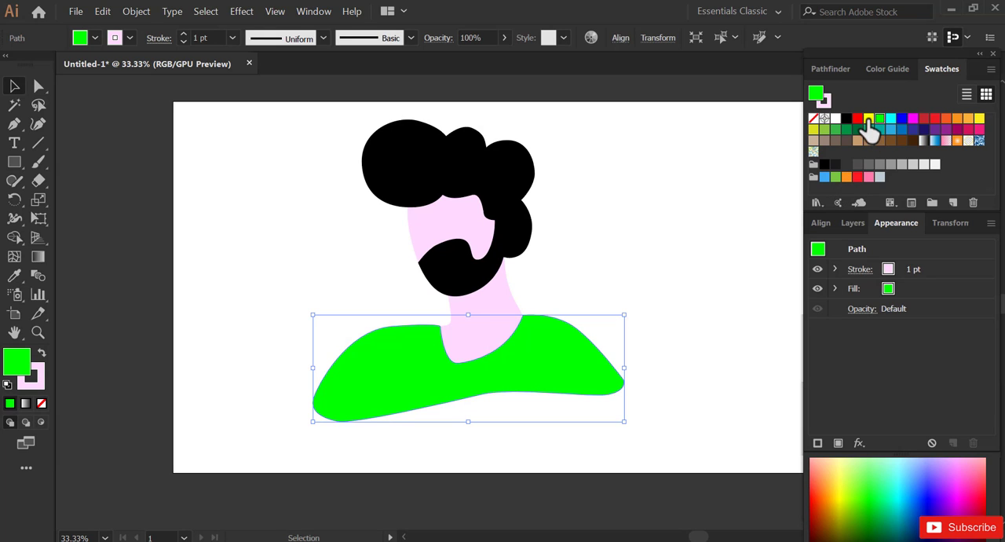
click(868, 119)
click(601, 298)
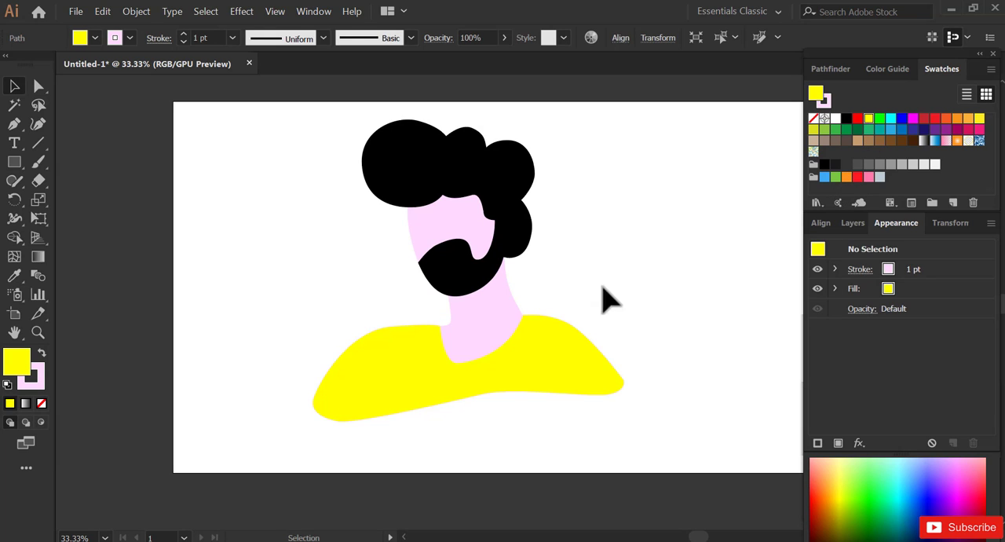
- Change the neck's fill to a pale cream yellow in the Color Picker
click(502, 322)
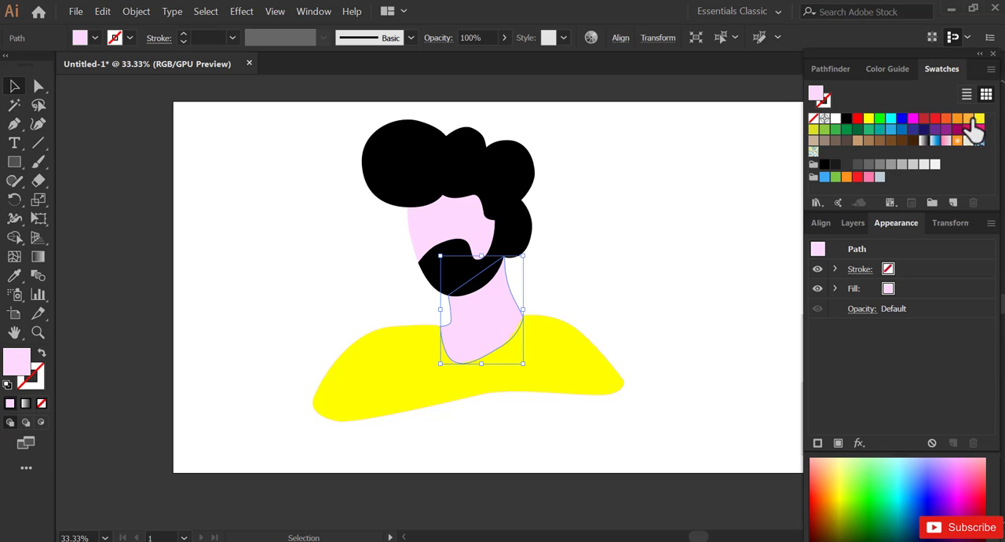
double_click(26, 373)
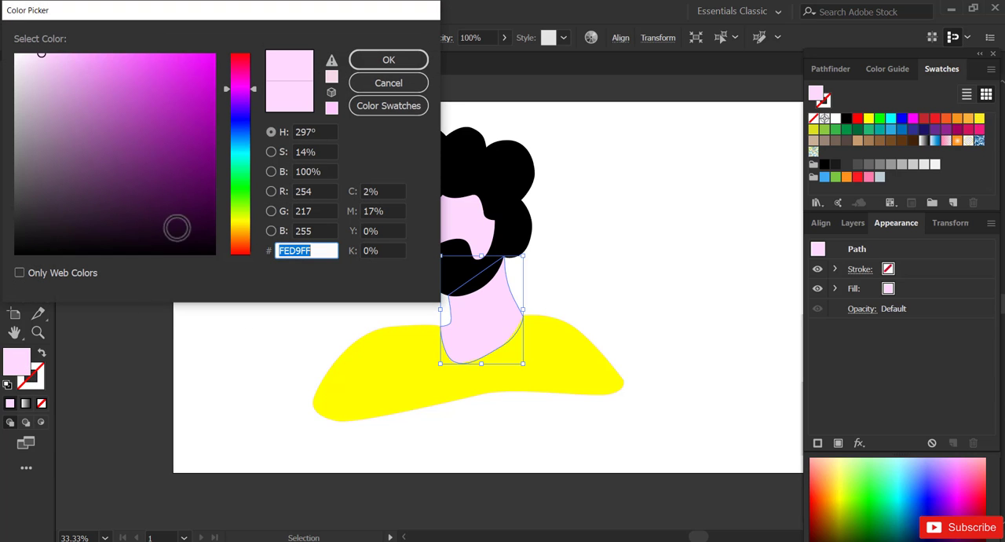
drag(251, 94, 257, 219)
click(55, 49)
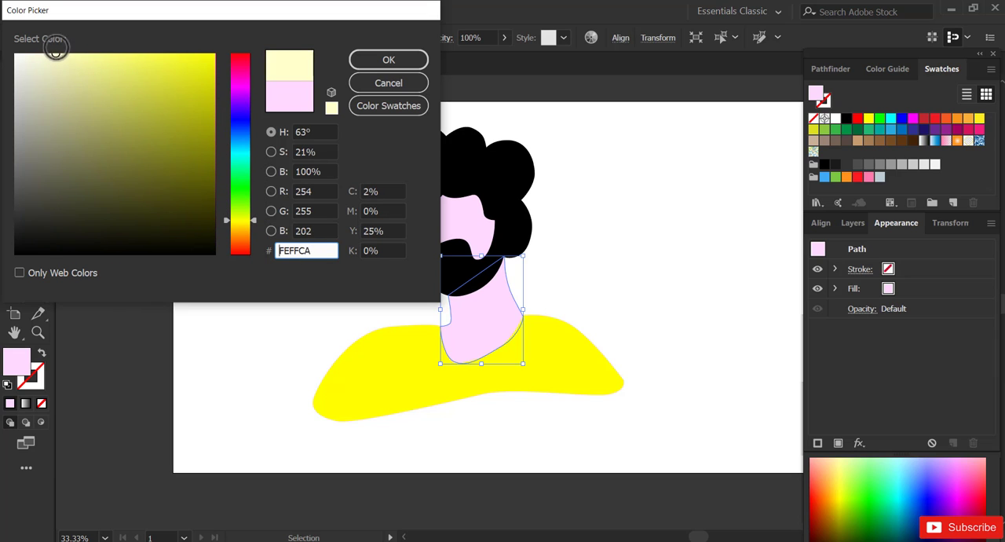
click(373, 62)
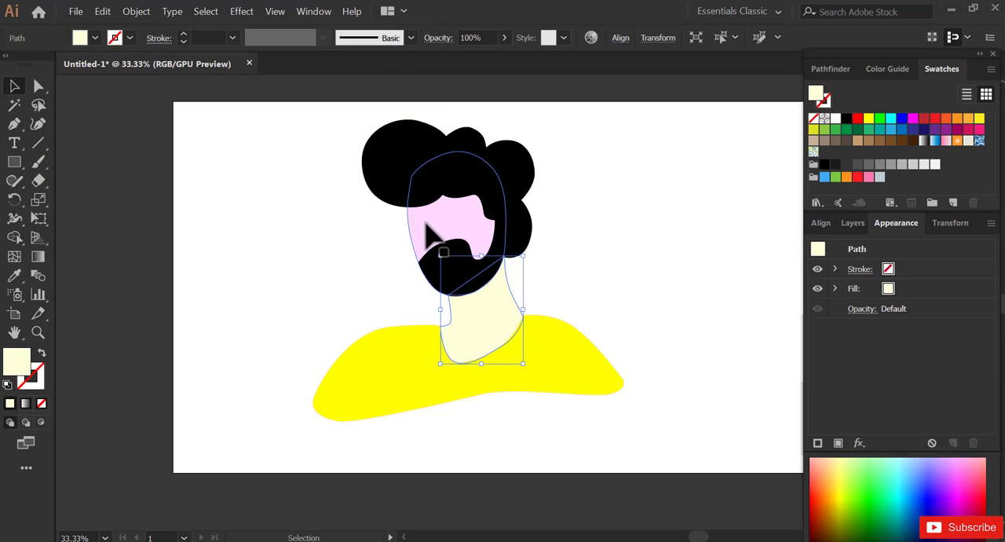
- Copy the neck's pale cream fill to the face shape with the Eyedropper and deselect it
click(424, 230)
click(15, 276)
click(480, 314)
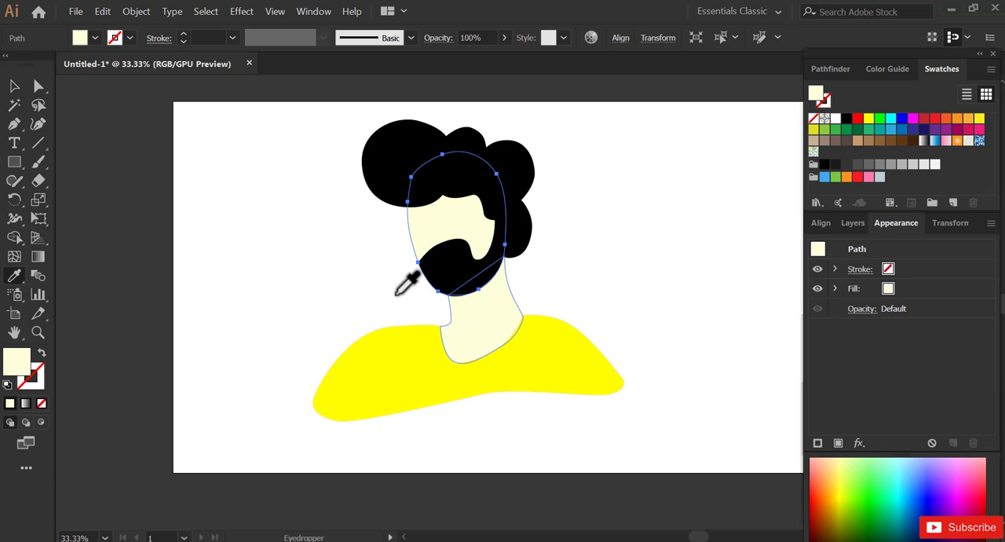
click(14, 86)
click(180, 157)
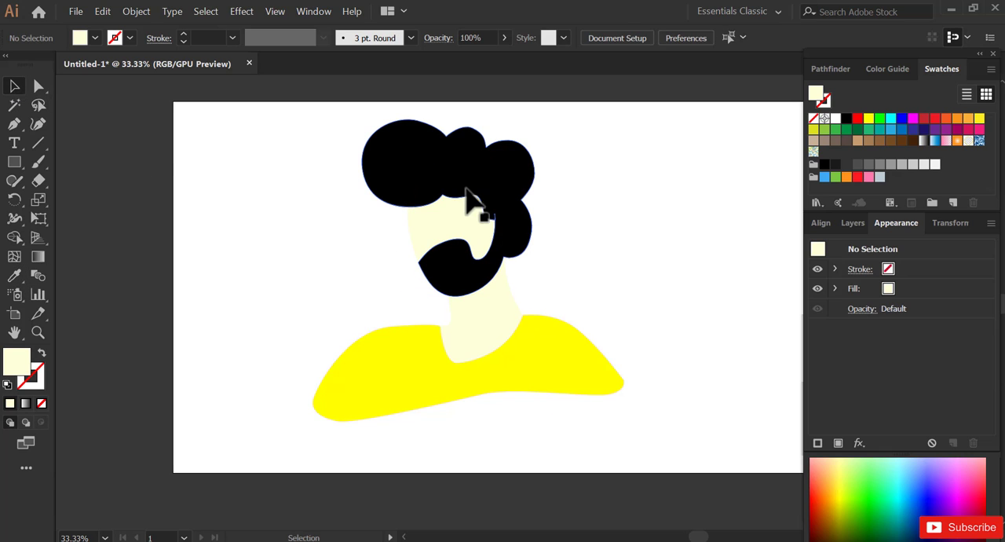
- Examine the yellow shirt's outline and anchor points around the front shoulder and neckline, both close up and as a whole
mouse_move(307, 151)
mouse_down()
mouse_move(617, 460)
mouse_move(613, 345)
mouse_up()
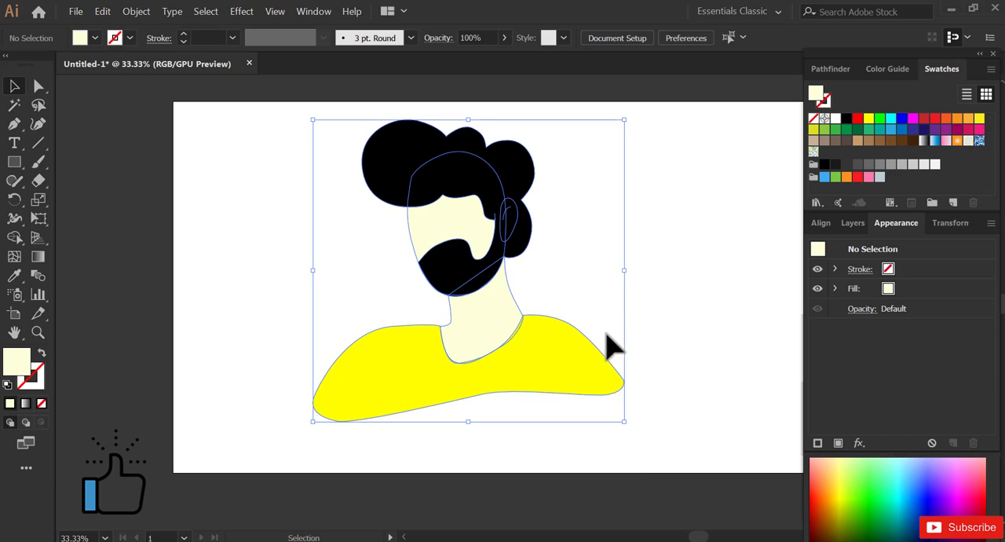
click(604, 375)
key(z)
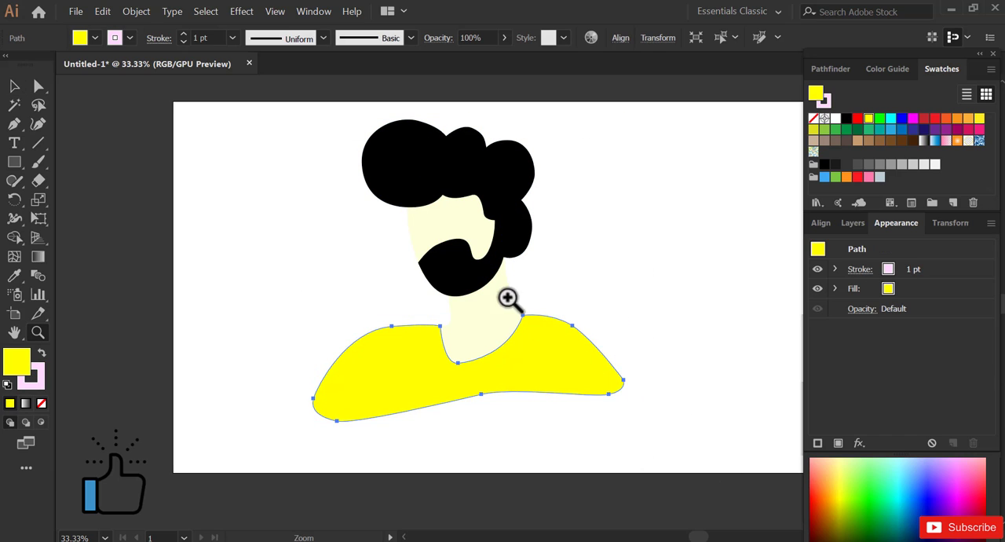
drag(298, 286, 668, 420)
key(v)
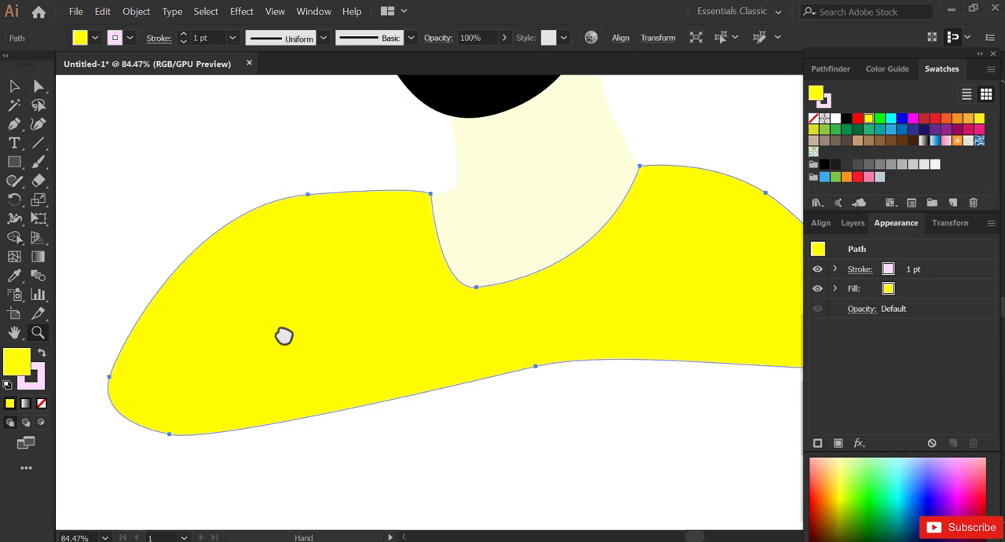
drag(281, 330, 282, 304)
click(40, 88)
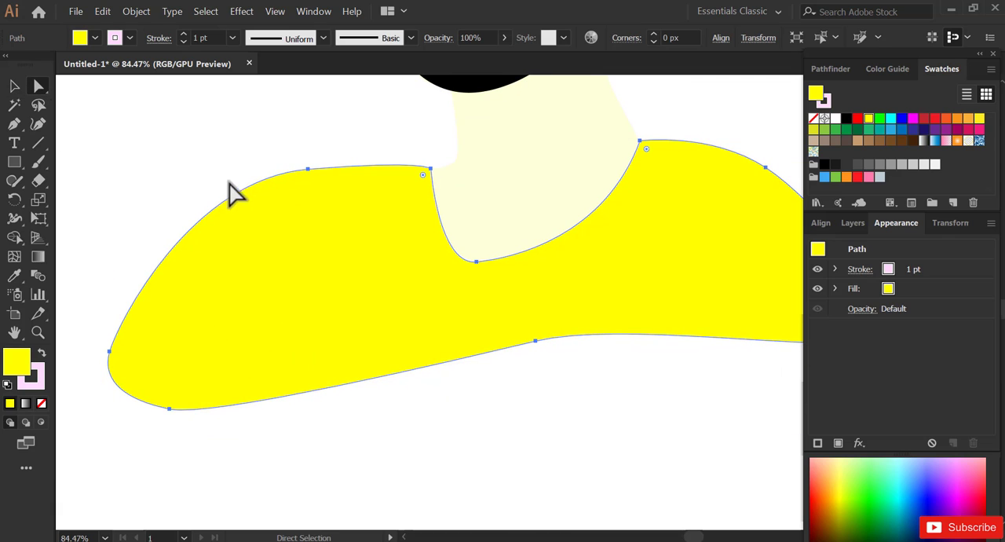
click(289, 170)
key(z)
alt+click(296, 199)
alt+click(296, 198)
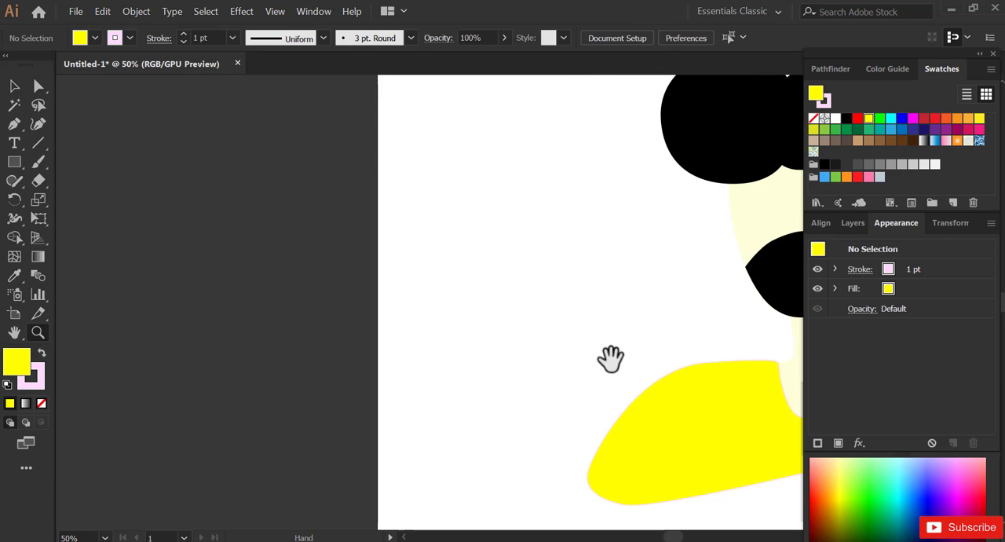
drag(694, 377, 394, 306)
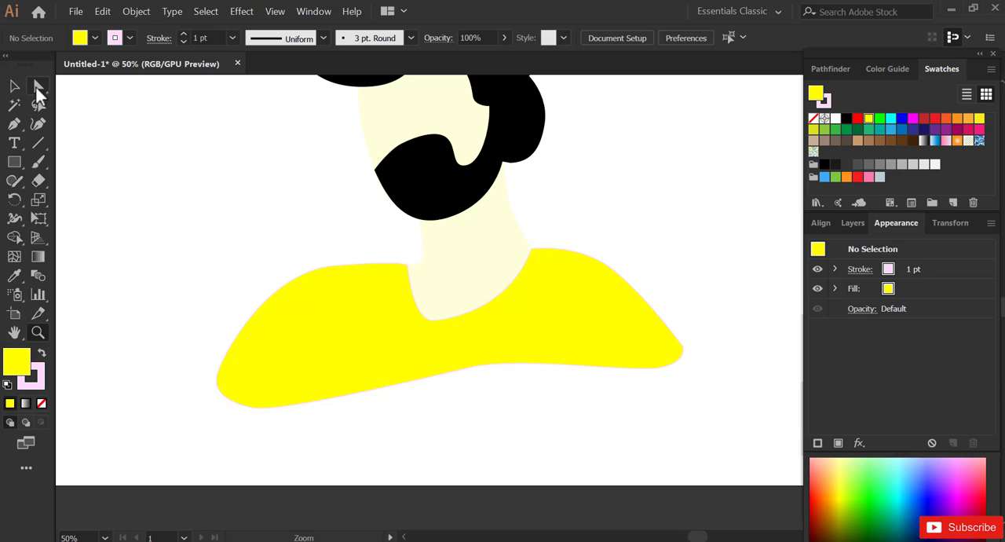
- Reshape the yellow shirt's outline at the back shoulder and the middle of the hem by adjusting the anchor handles for smoother curves
click(39, 88)
click(681, 349)
click(681, 346)
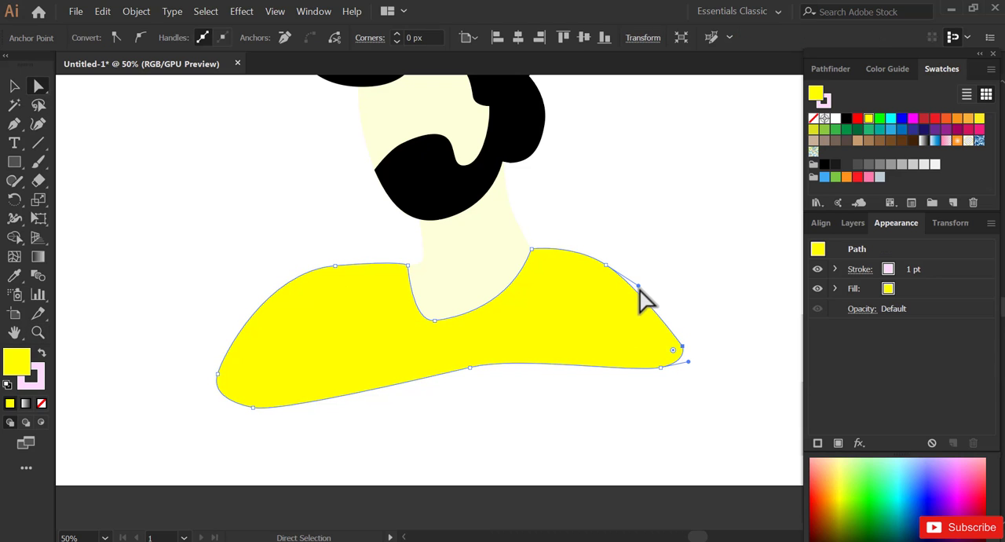
drag(638, 287, 675, 317)
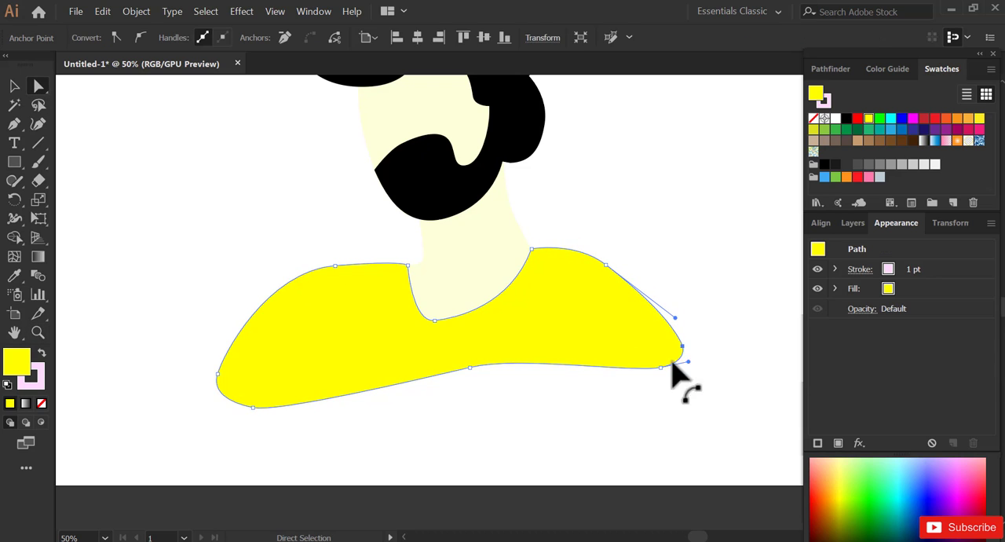
click(683, 360)
click(470, 367)
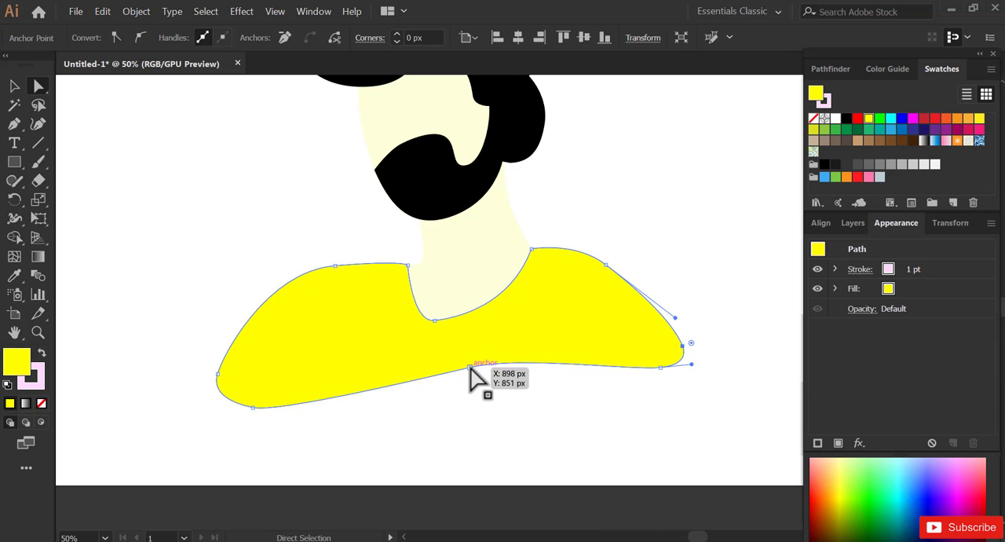
drag(520, 354, 529, 346)
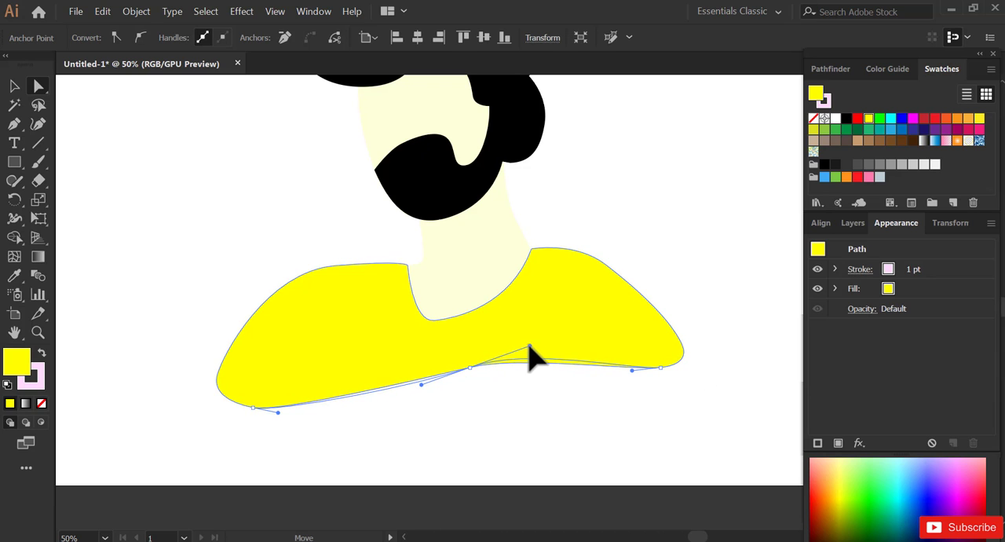
- Smooth the curves of the shirt's front lower corner and front shoulder by extending their anchor handles
click(287, 415)
click(252, 407)
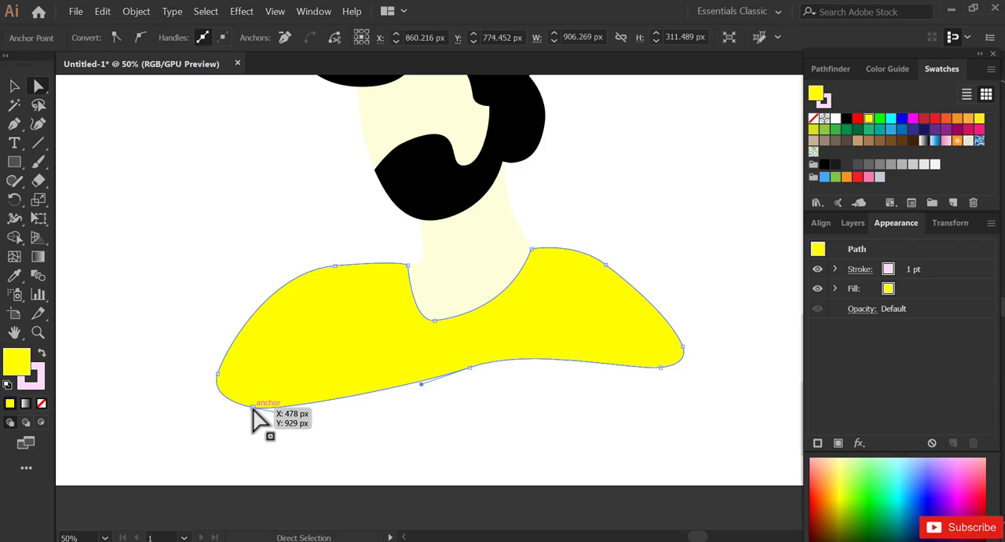
drag(277, 412, 289, 414)
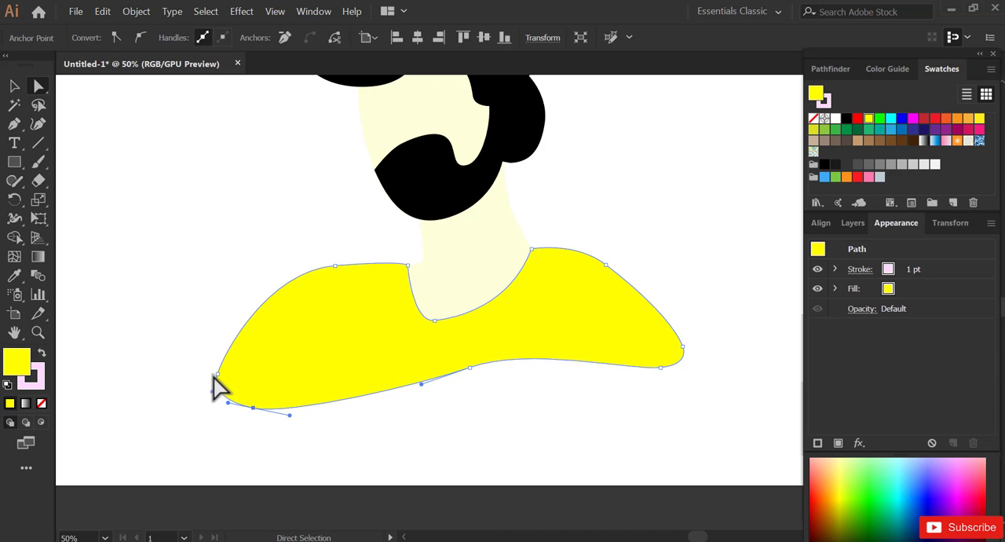
drag(213, 389, 209, 404)
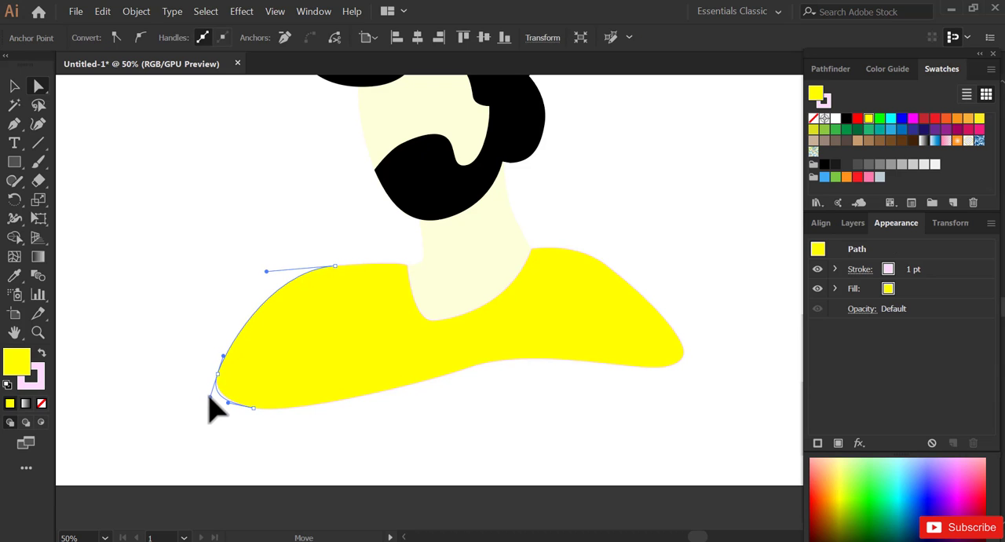
drag(334, 267, 258, 275)
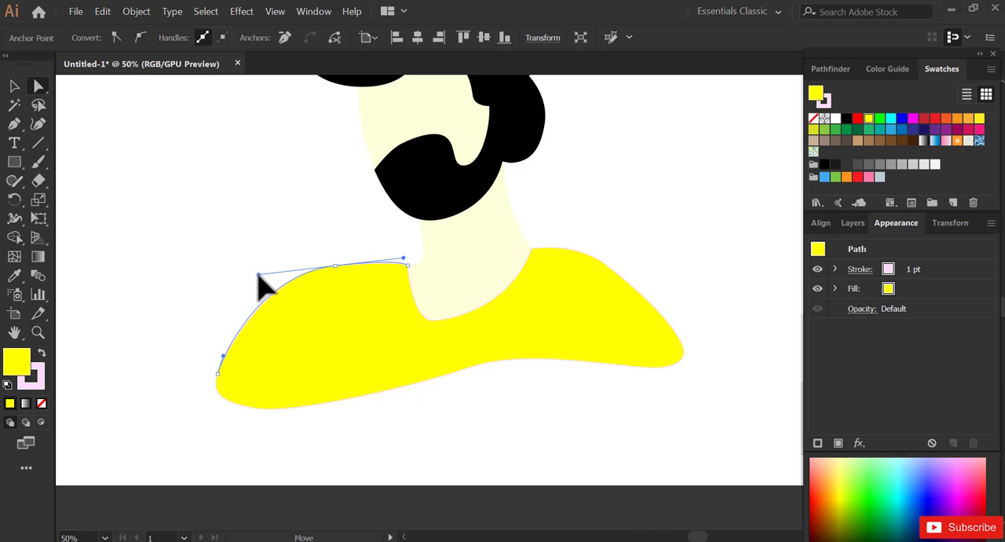
click(244, 281)
drag(481, 283, 487, 326)
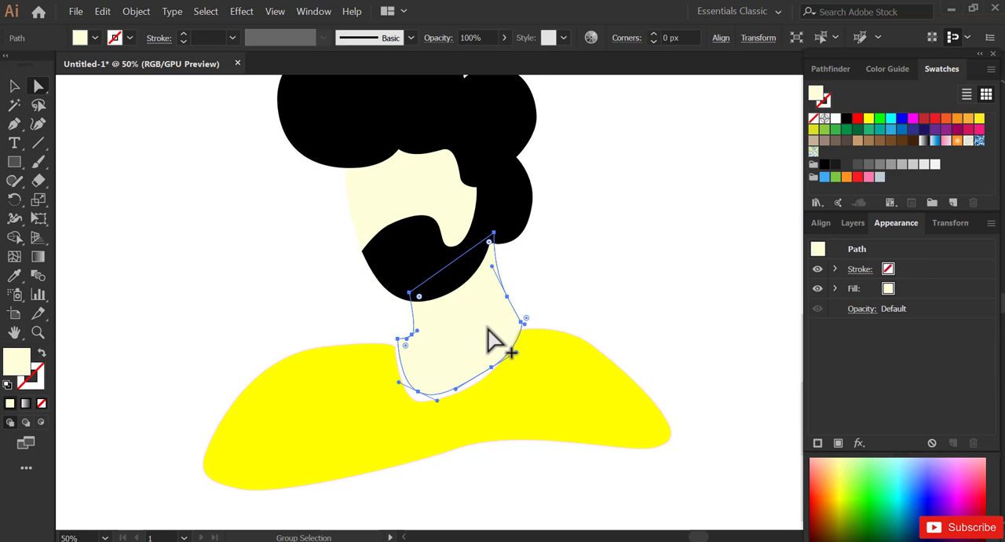
click(14, 86)
click(545, 269)
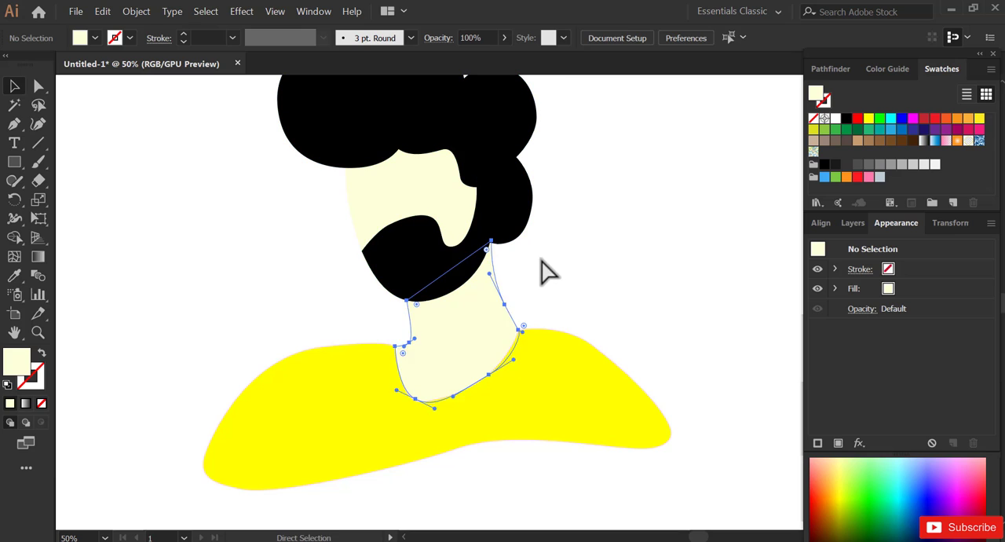
key(ctrl+z)
click(556, 272)
drag(547, 366, 551, 375)
click(620, 321)
- Select the whole character, move it to the middle of the artboard, scale it down proportionally and deselect it
key(z)
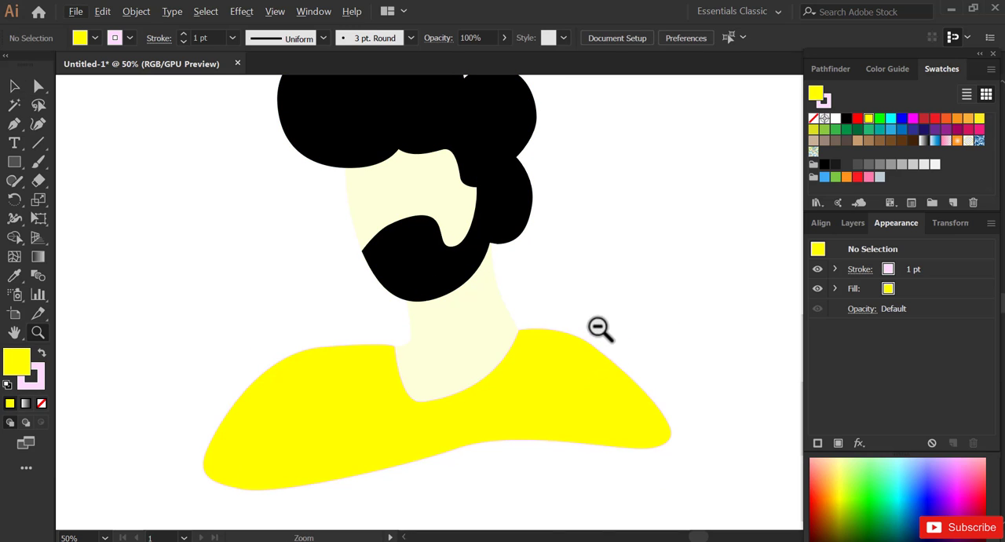
alt+click(598, 327)
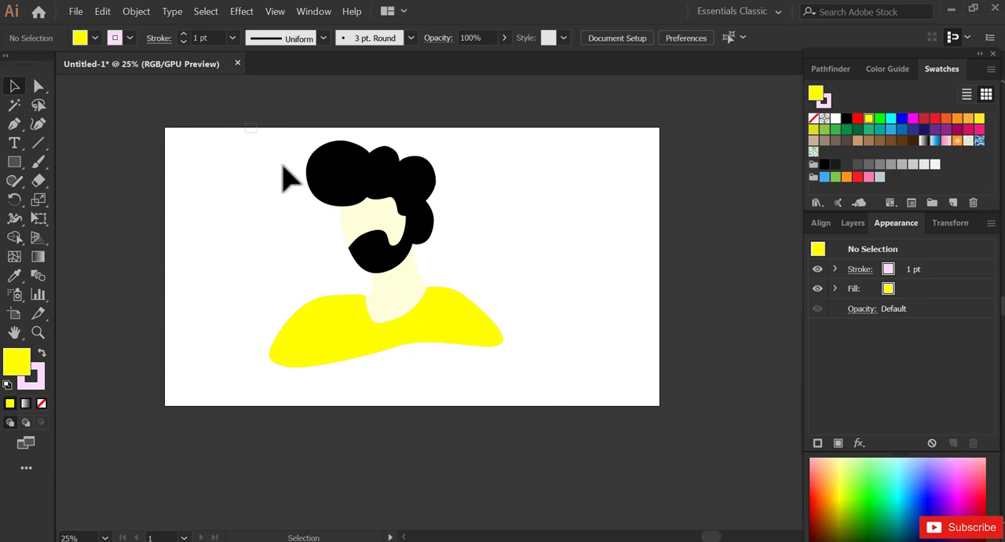
key(ctrl+a)
drag(412, 261, 436, 267)
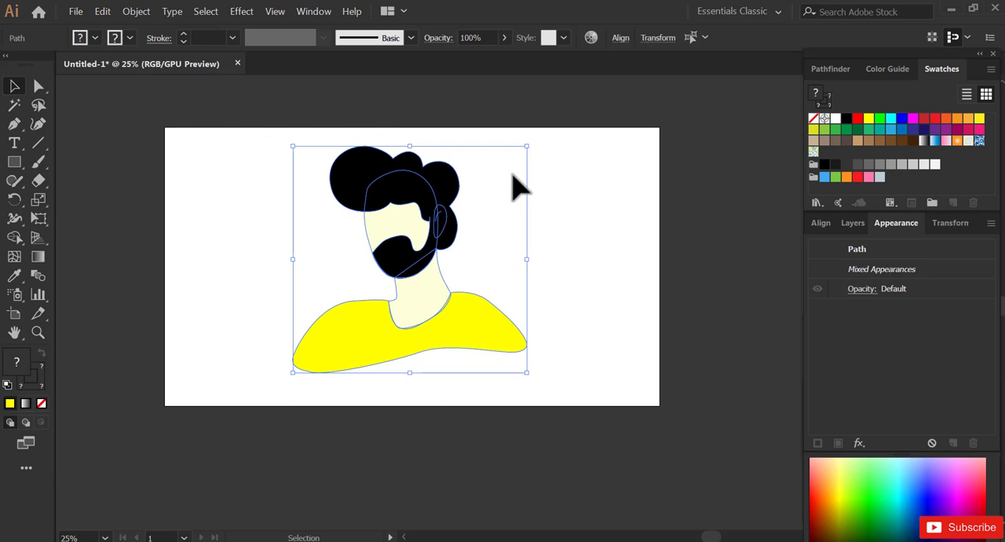
drag(530, 152, 483, 178)
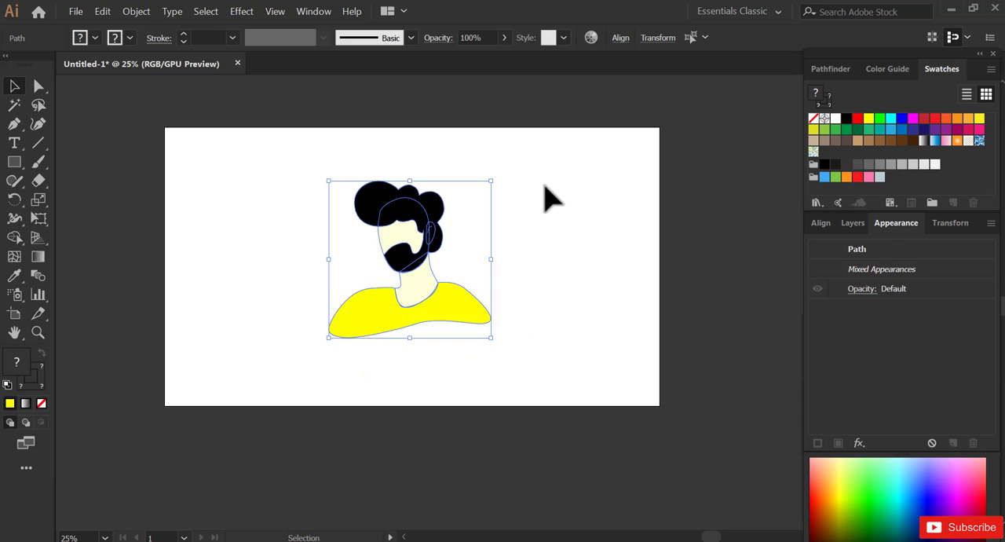
click(550, 197)
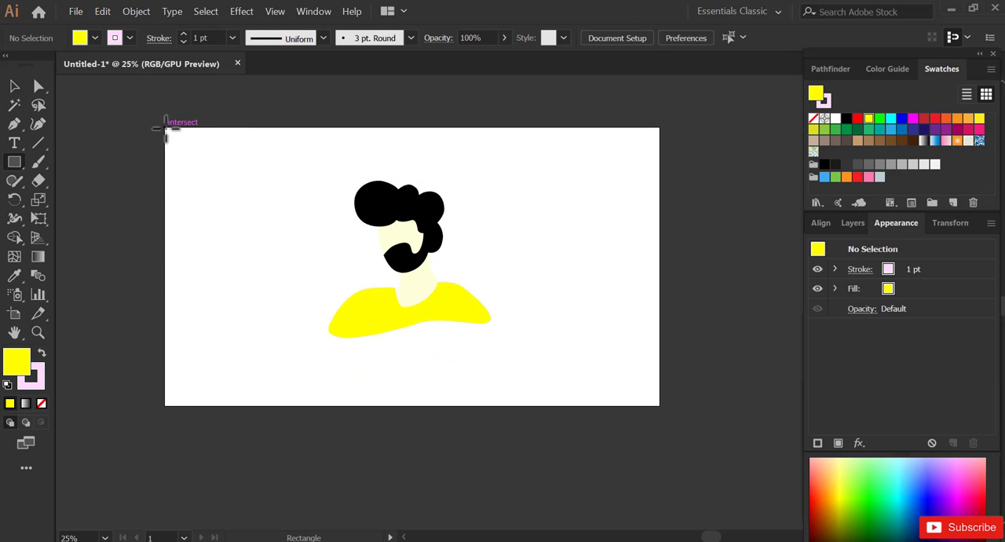
- Draw a tan background rectangle covering the whole artboard and send it behind the character
drag(164, 127, 660, 406)
click(857, 140)
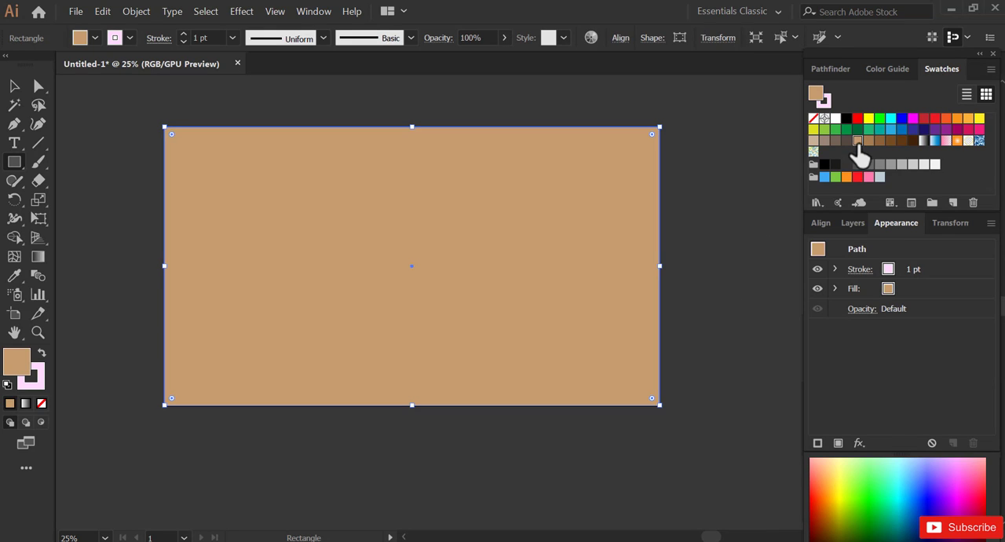
click(14, 88)
click(102, 11)
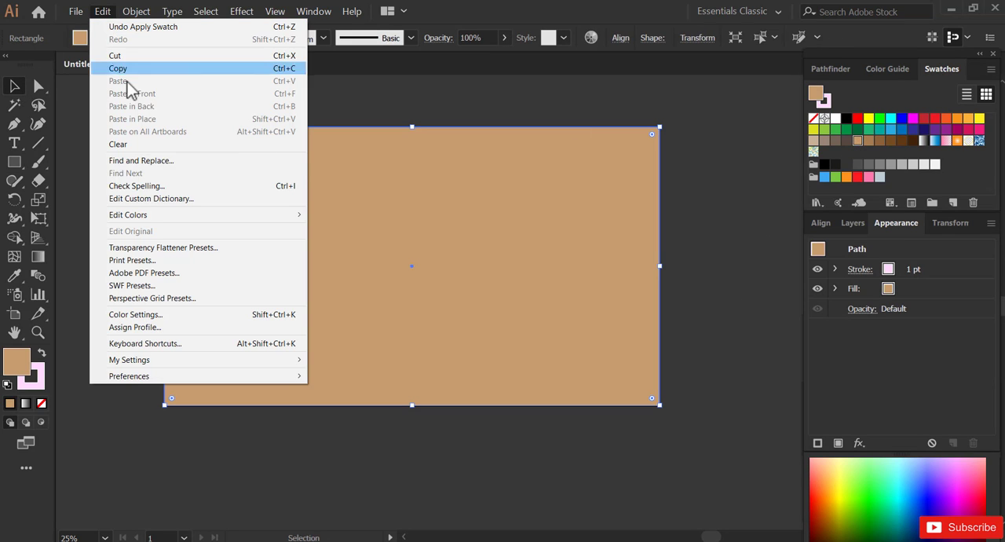
mouse_move(136, 11)
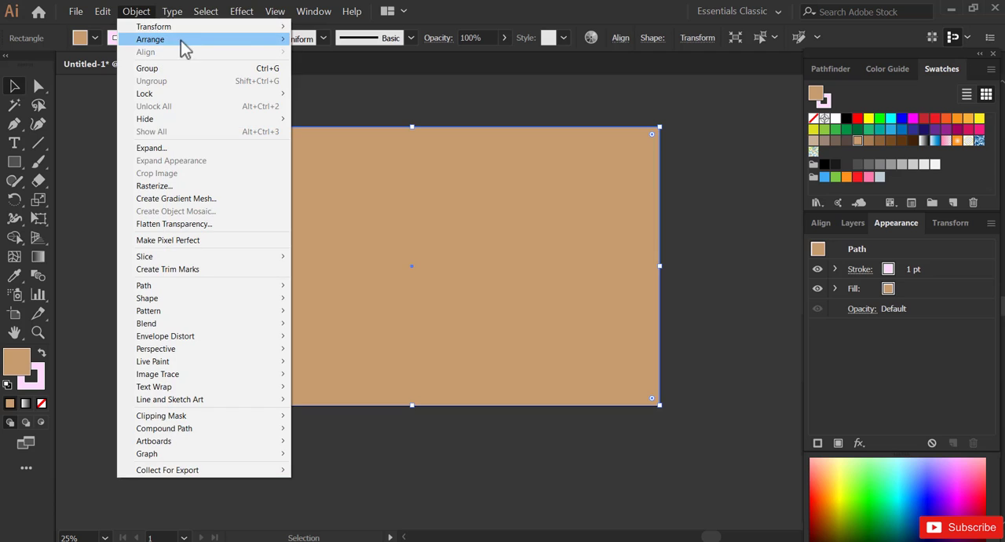
mouse_move(183, 37)
click(330, 81)
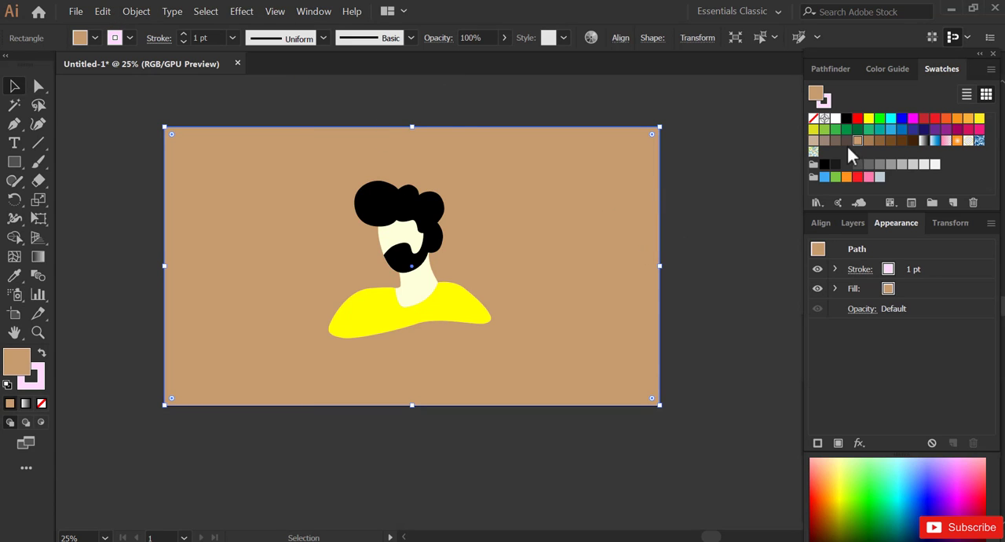
- Change the background rectangle's fill to bright blue and remove its stroke
click(891, 130)
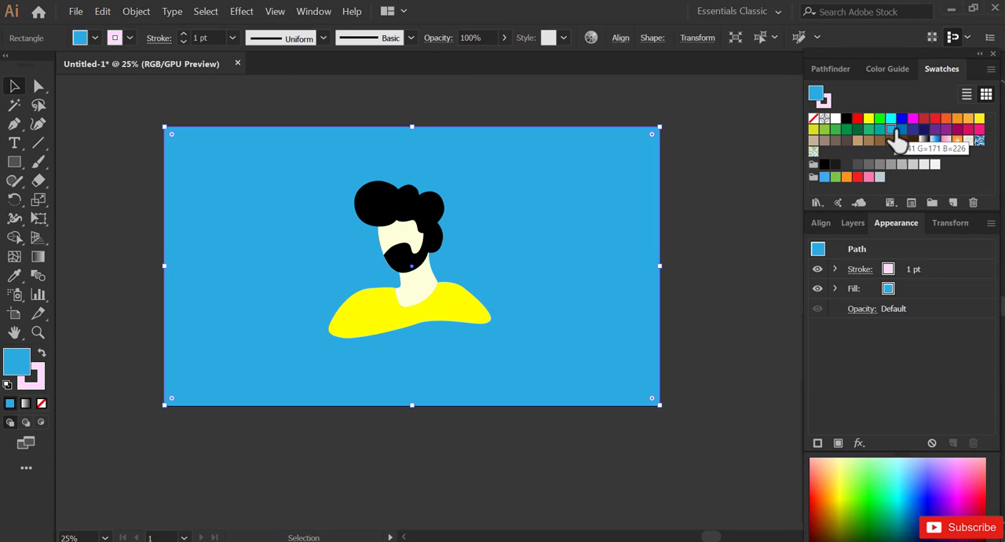
click(460, 104)
click(497, 206)
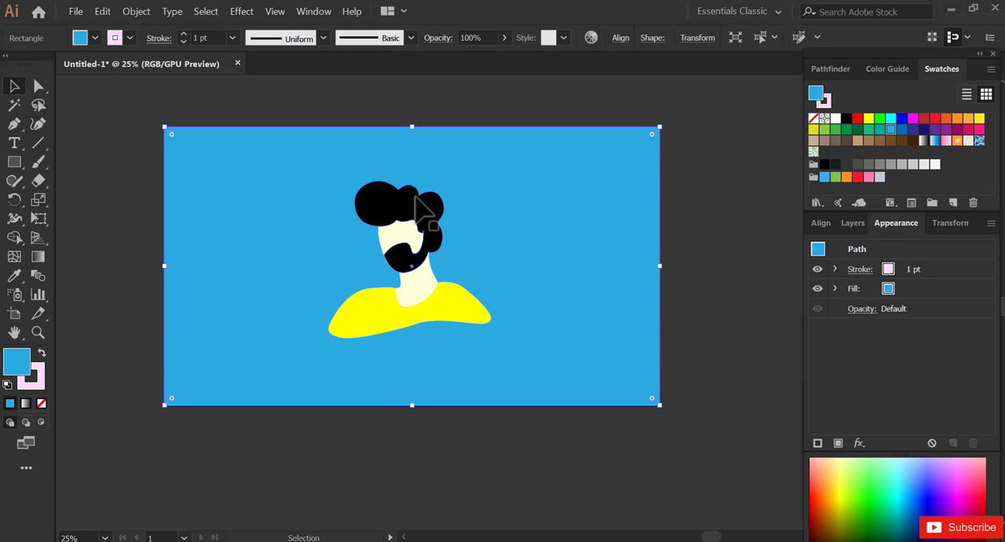
click(35, 380)
click(42, 403)
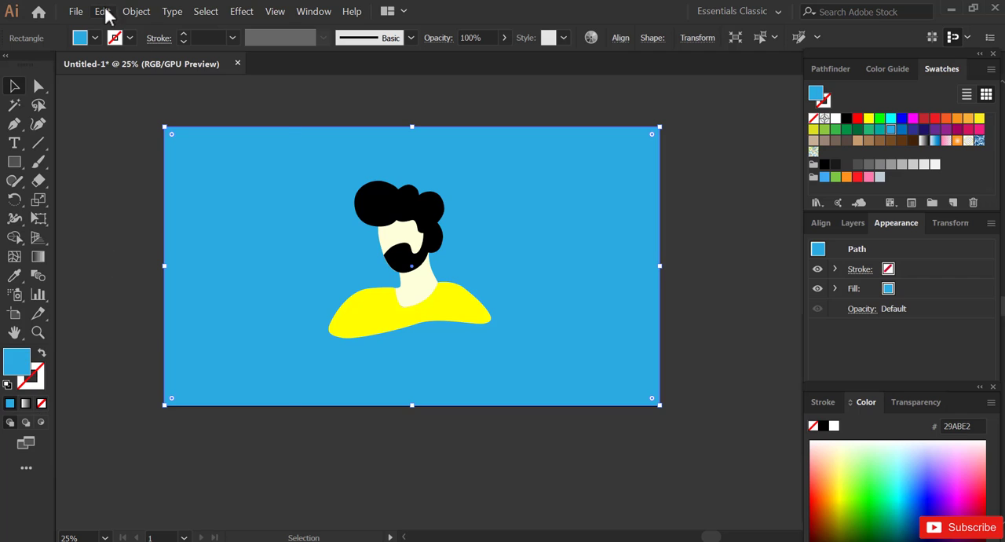
- Lock the blue background rectangle so it cannot be selected
click(136, 11)
mouse_move(166, 92)
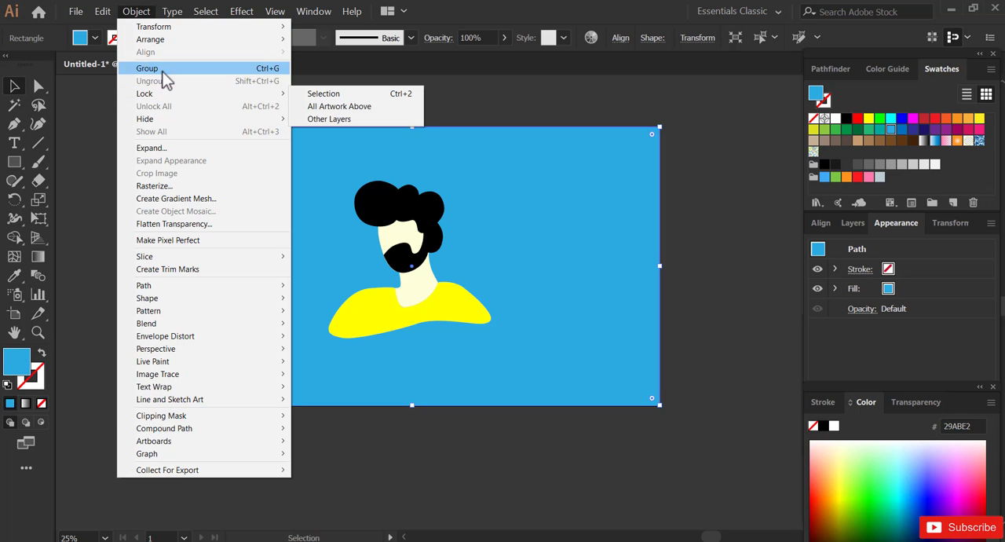
click(347, 100)
- Adjust the lowest anchor point of the neck shape slightly to fit the shirt's neckline
click(381, 197)
key(z)
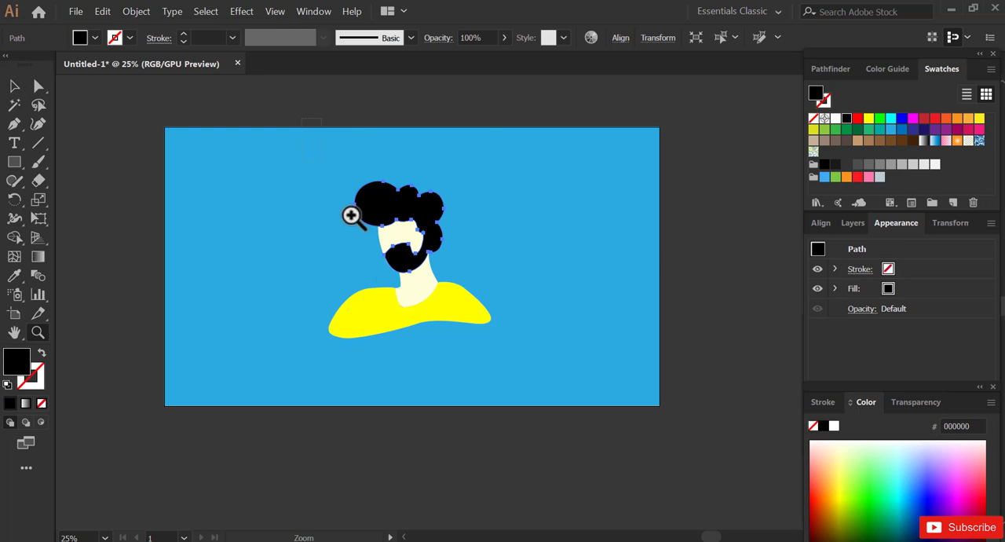
drag(518, 374, 531, 364)
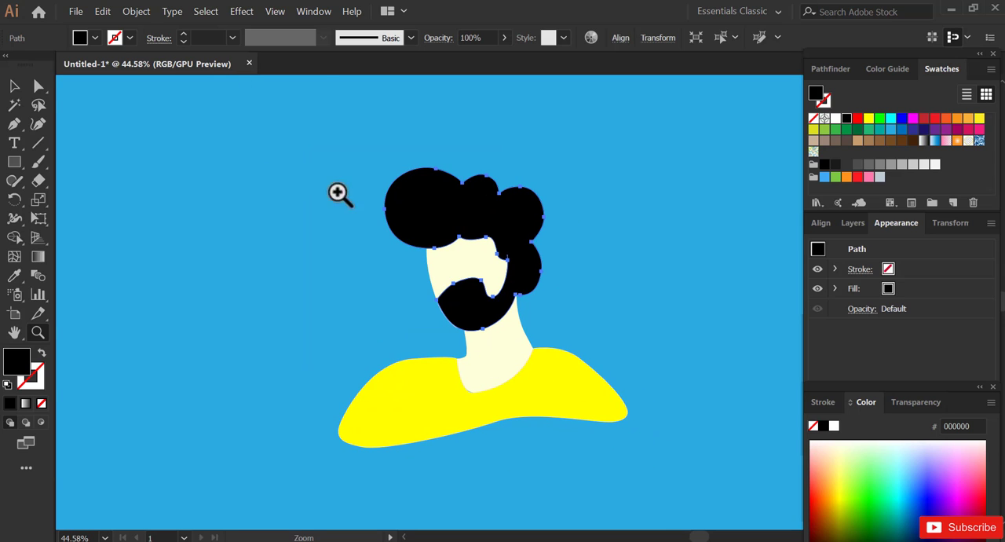
drag(664, 464, 666, 465)
drag(586, 388, 534, 363)
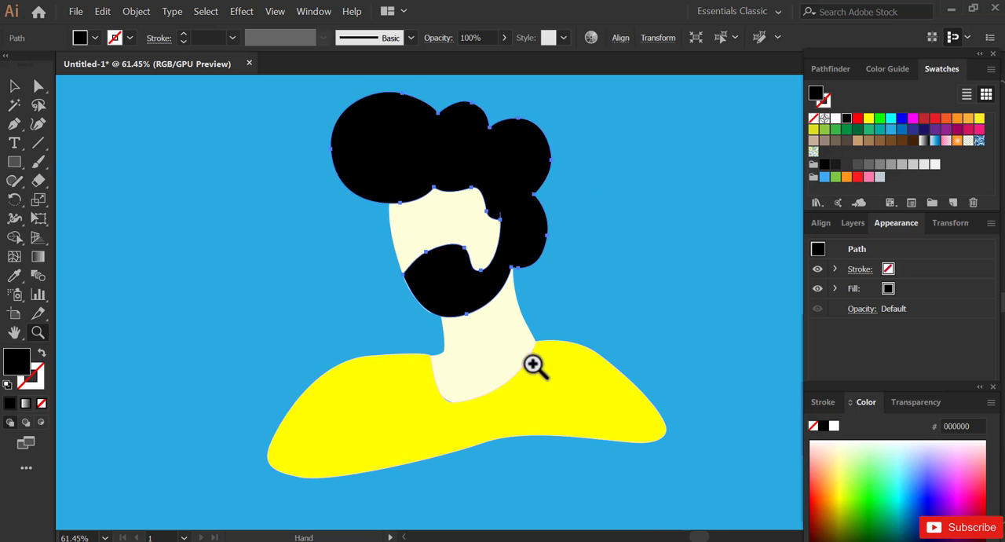
key(v)
click(37, 82)
click(456, 382)
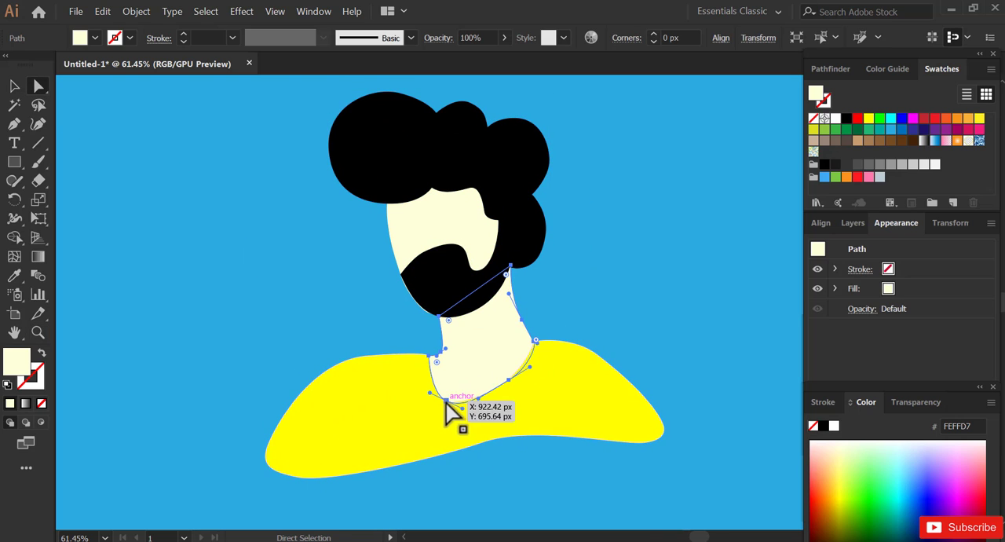
drag(445, 400, 450, 403)
key(ctrl+z)
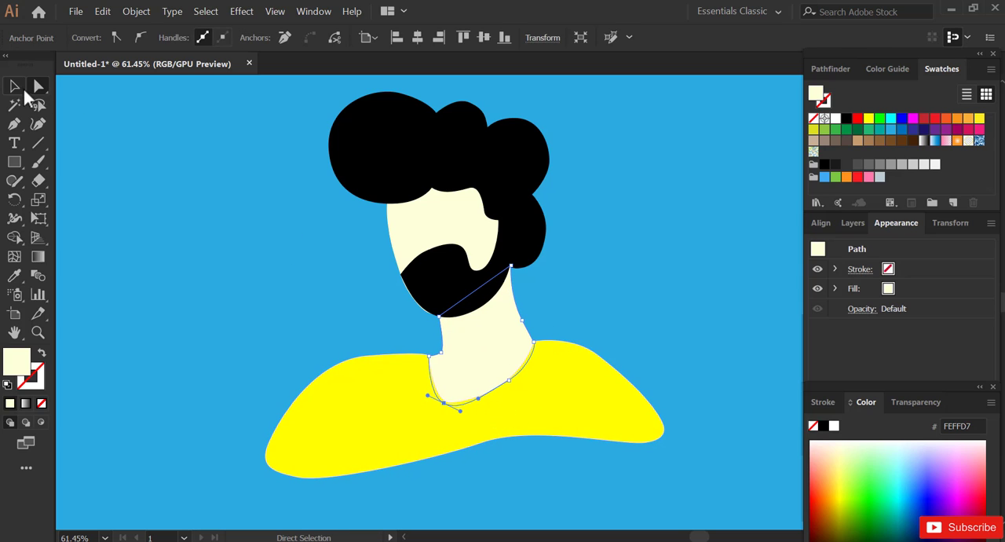
- Turn on Draw Inside for the neck shape and prepare the Pen tool with no fill and a black stroke
click(15, 87)
click(42, 422)
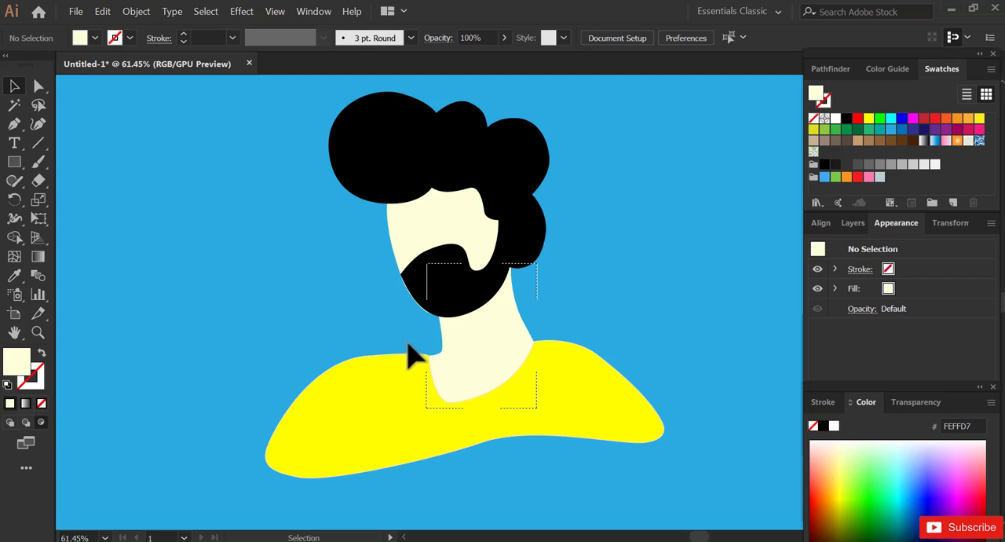
key(d)
click(813, 118)
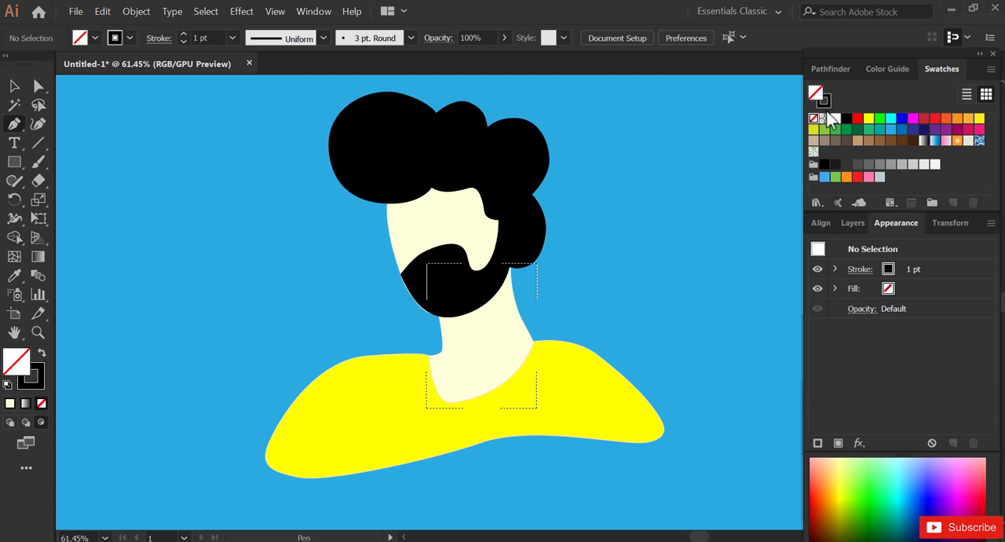
click(824, 102)
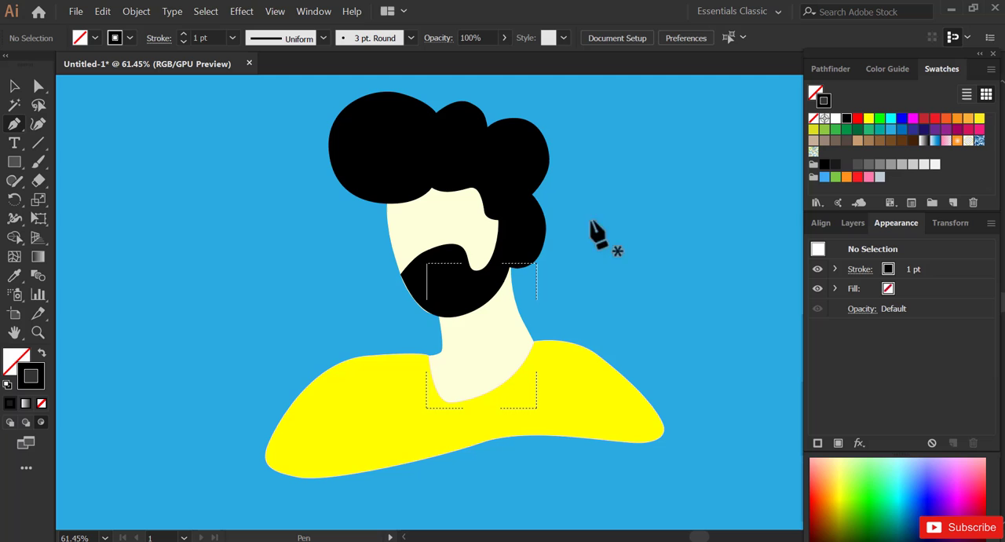
- Draw a closed shadow shape inside the neck below the beard with the Pen tool, curving its lower edge across the neck
click(490, 293)
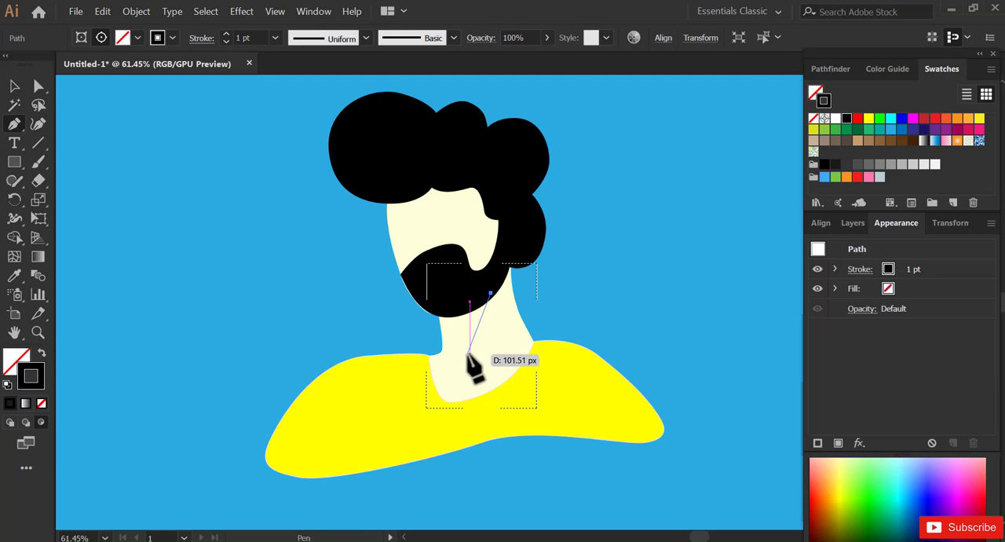
click(469, 357)
drag(448, 371, 447, 370)
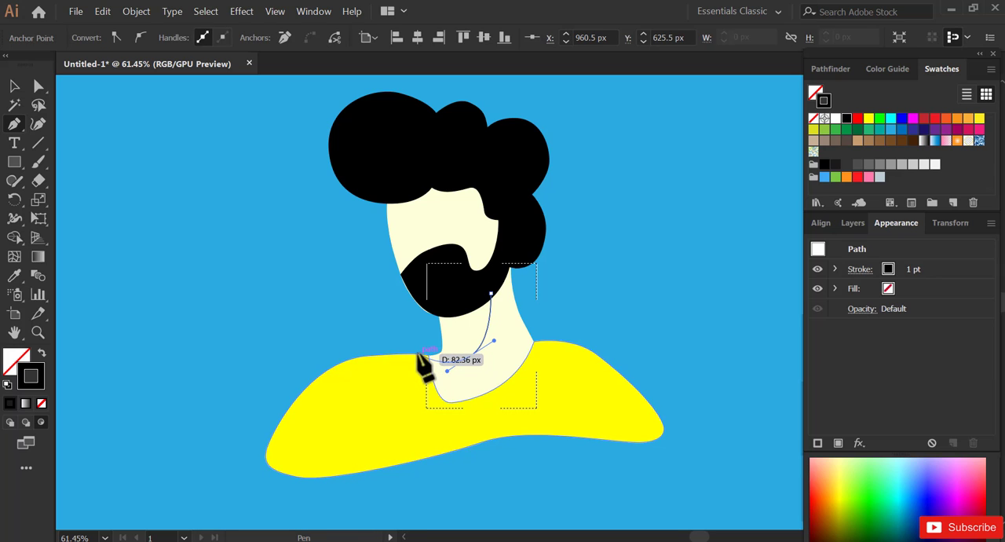
click(417, 354)
click(421, 301)
click(455, 289)
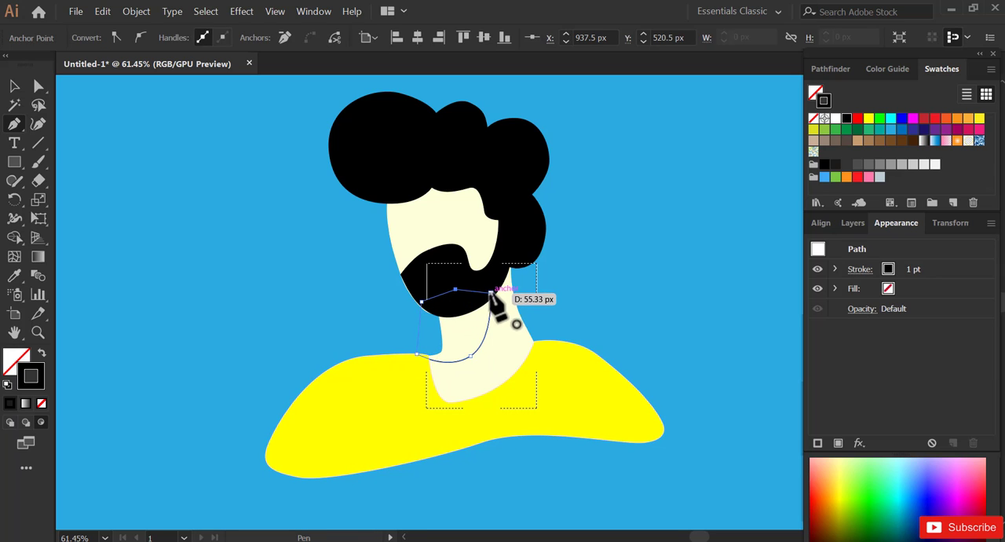
click(490, 293)
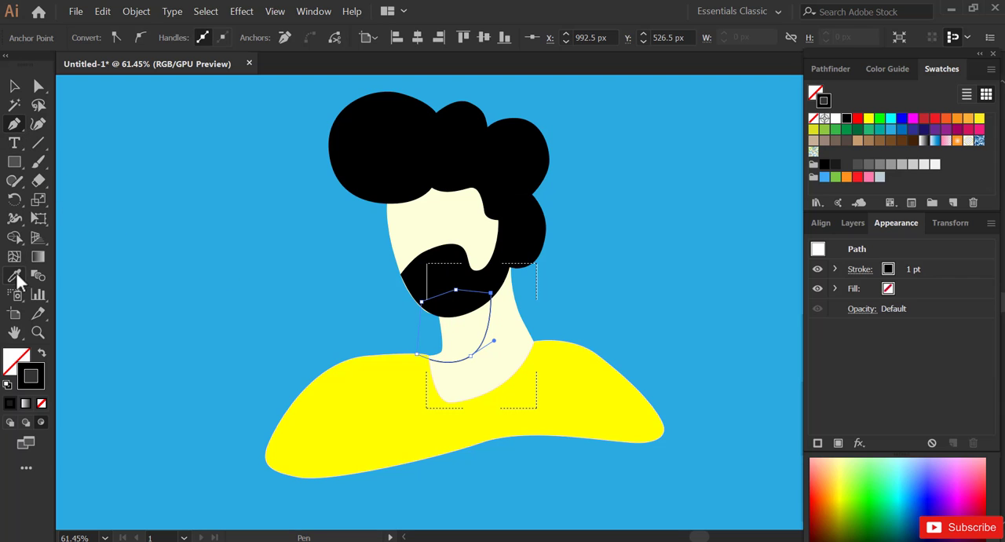
- Remove the neck shadow's stroke and give it the light tan fill F4CBA2
click(432, 315)
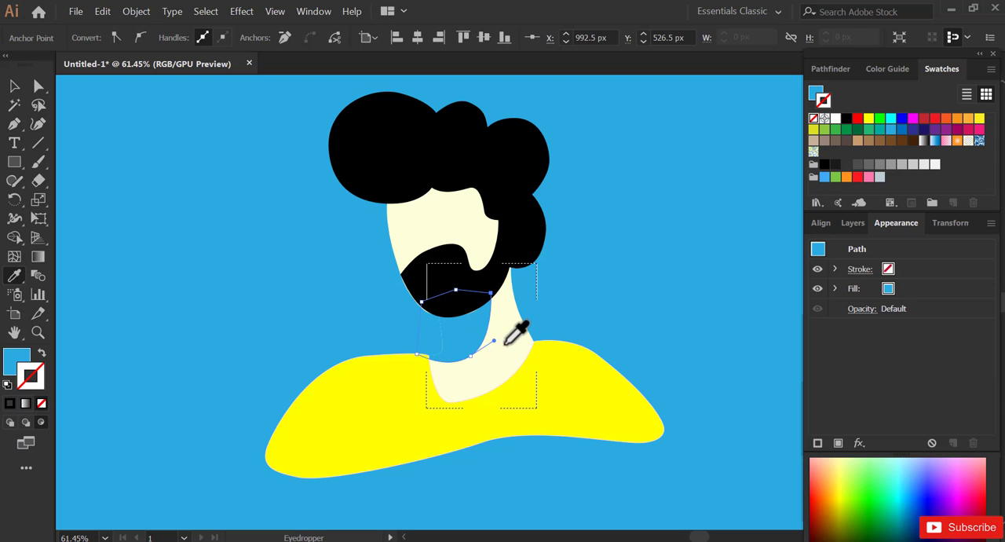
key(v)
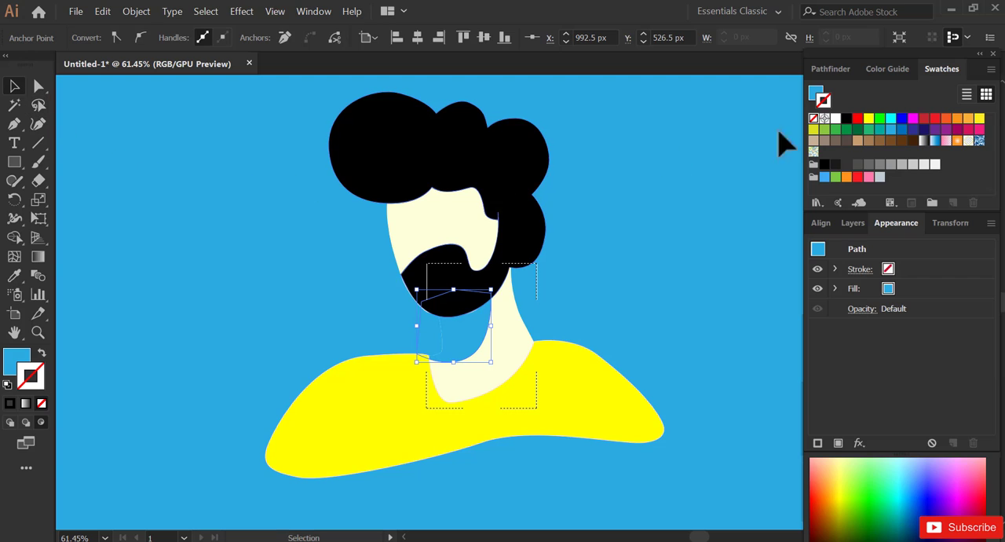
key(x)
click(978, 119)
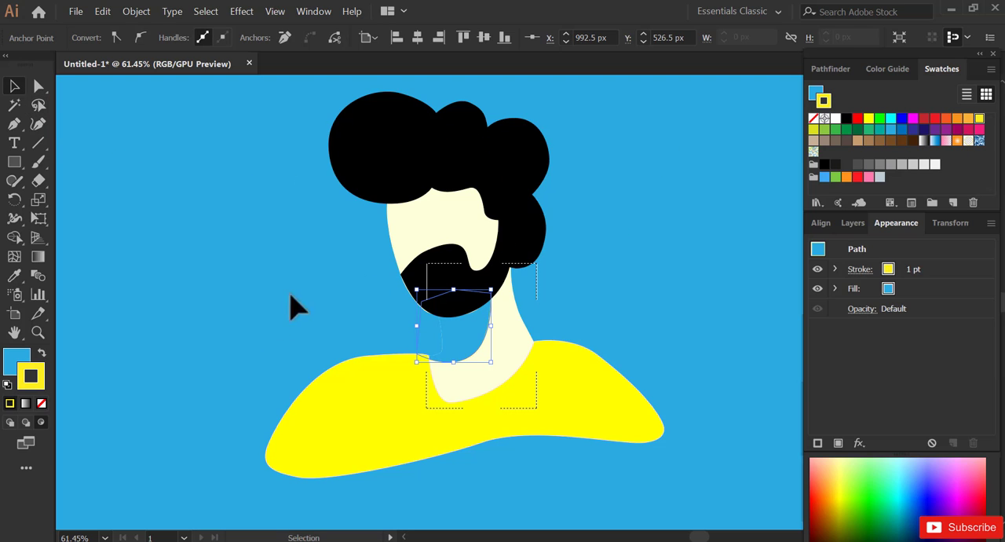
click(814, 119)
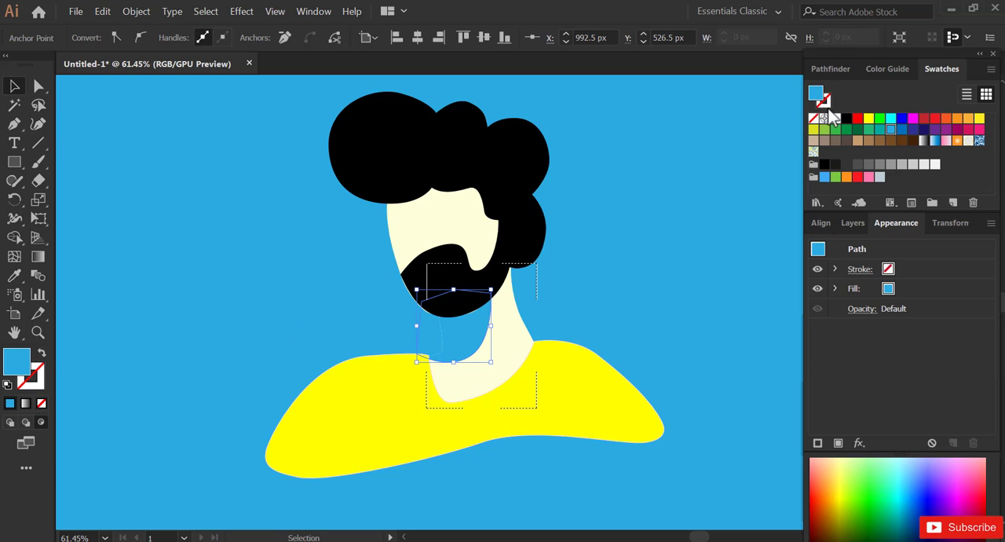
click(859, 143)
double_click(21, 364)
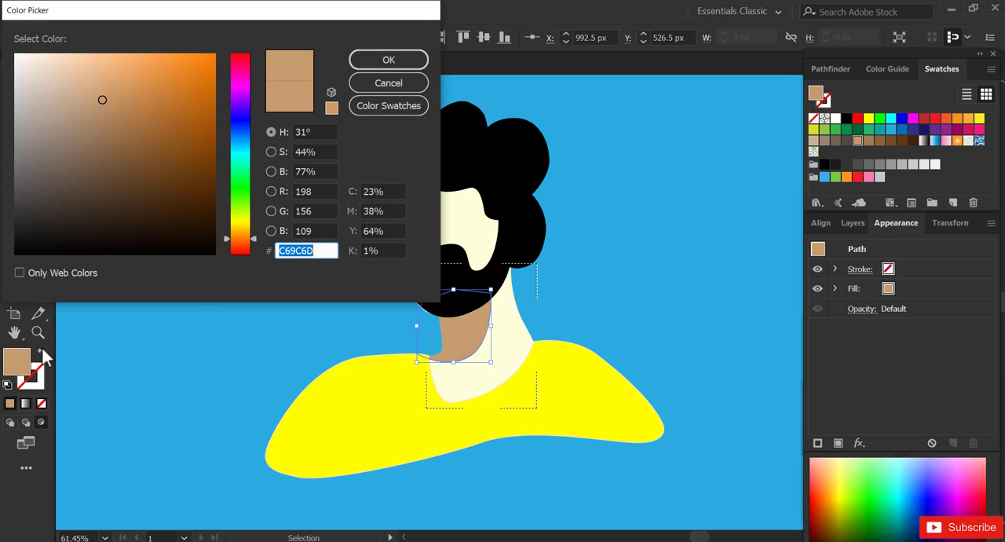
mouse_move(80, 61)
mouse_down()
mouse_move(77, 52)
mouse_move(81, 75)
mouse_move(81, 62)
mouse_up()
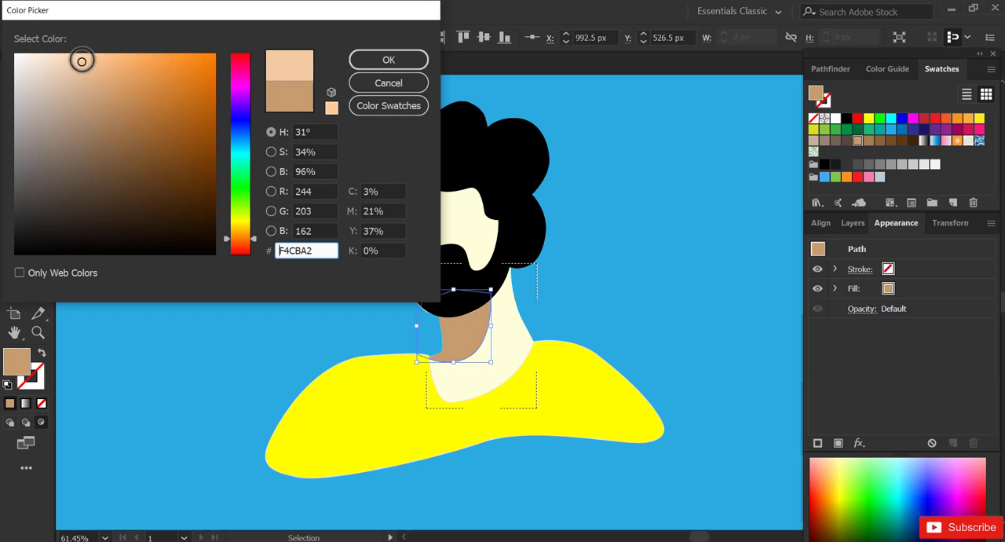
click(361, 62)
click(107, 152)
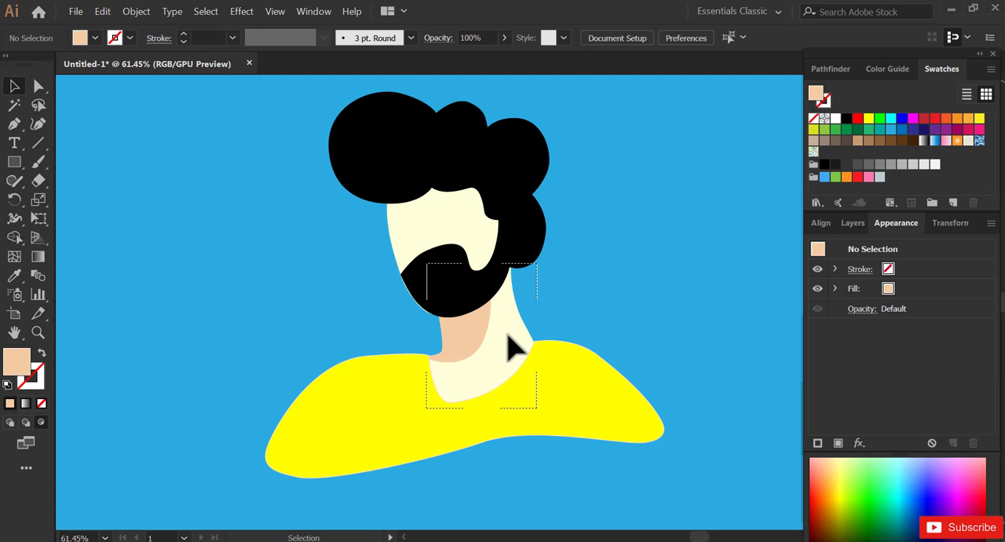
- Isolate the neck's clip group and lighten the shadow shape's fill to a pale peach
click(476, 339)
double_click(475, 342)
click(431, 308)
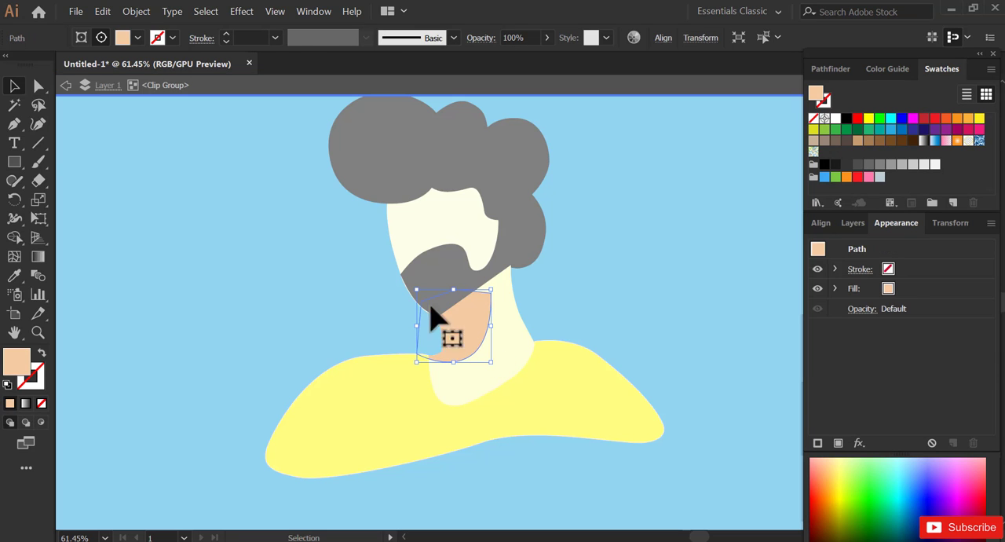
double_click(23, 366)
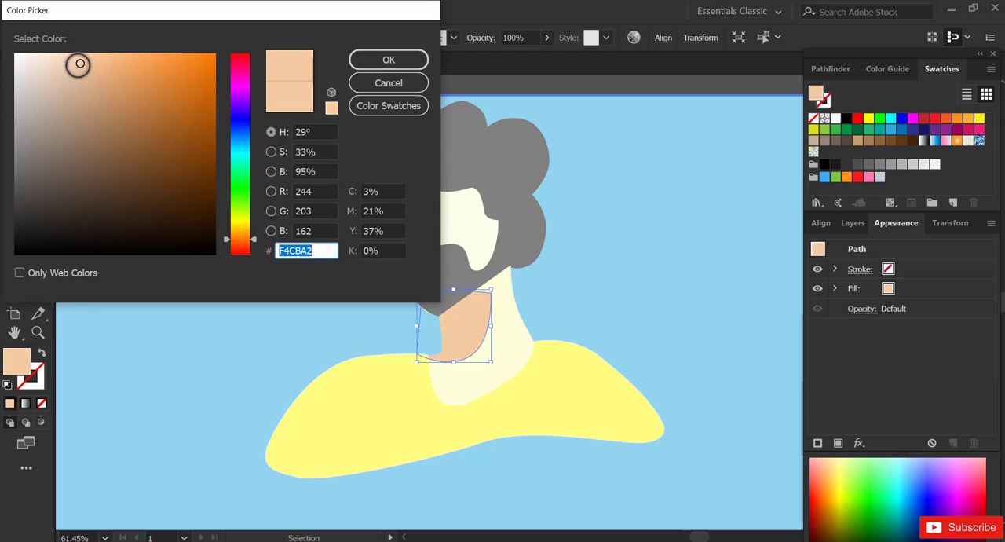
drag(79, 65, 49, 46)
click(386, 61)
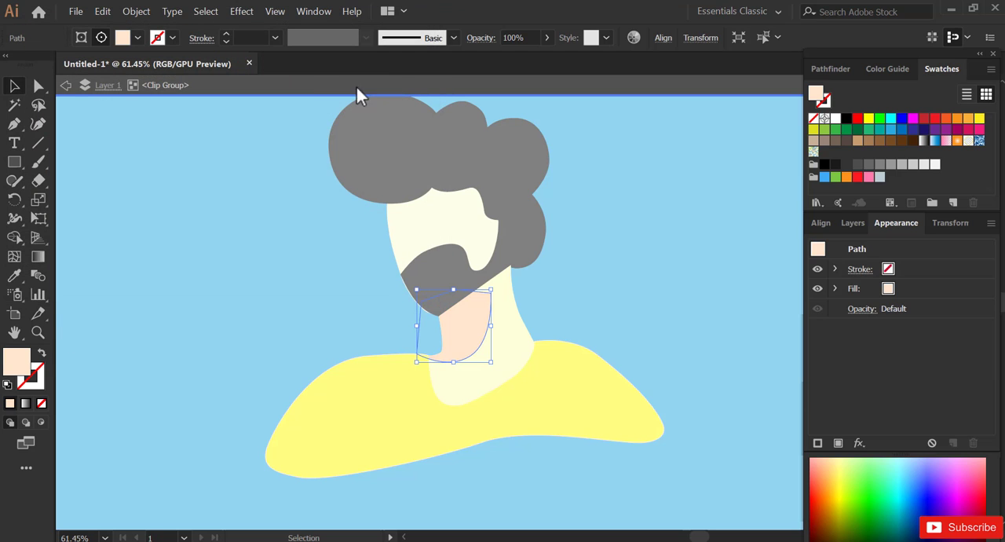
click(66, 84)
click(254, 191)
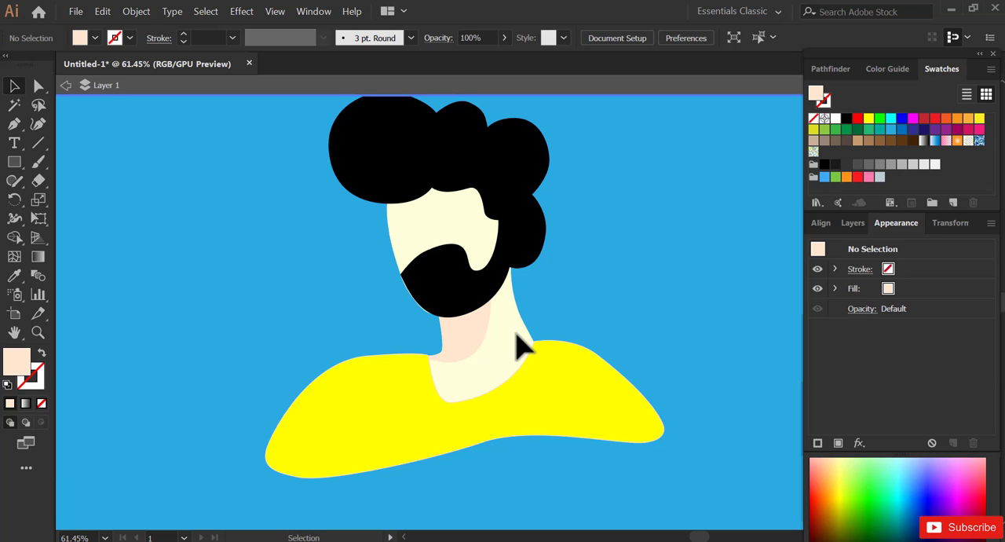
- Turn on Draw Inside for the face and draw a closed shadow shape with the Pen tool, its lower edge following just below the hairline
click(435, 225)
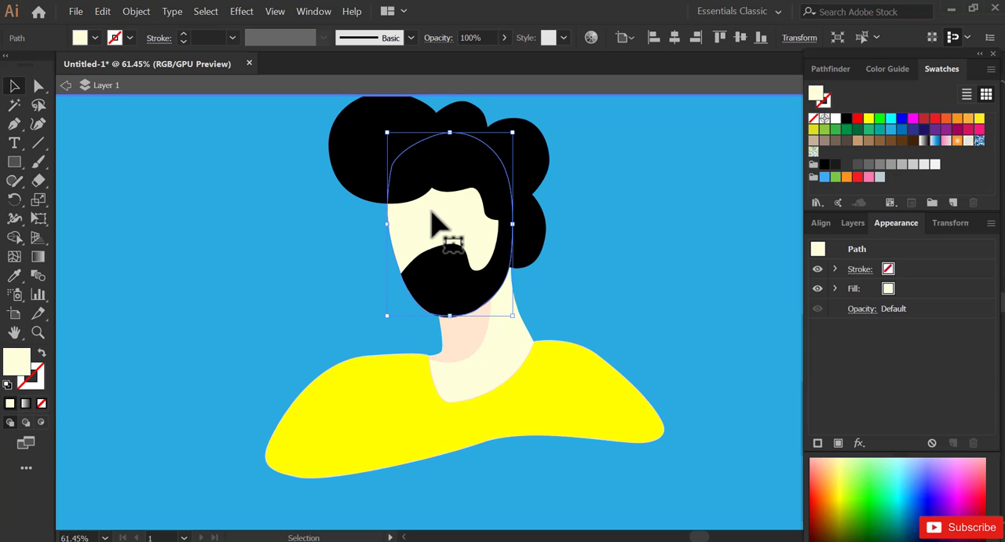
click(41, 422)
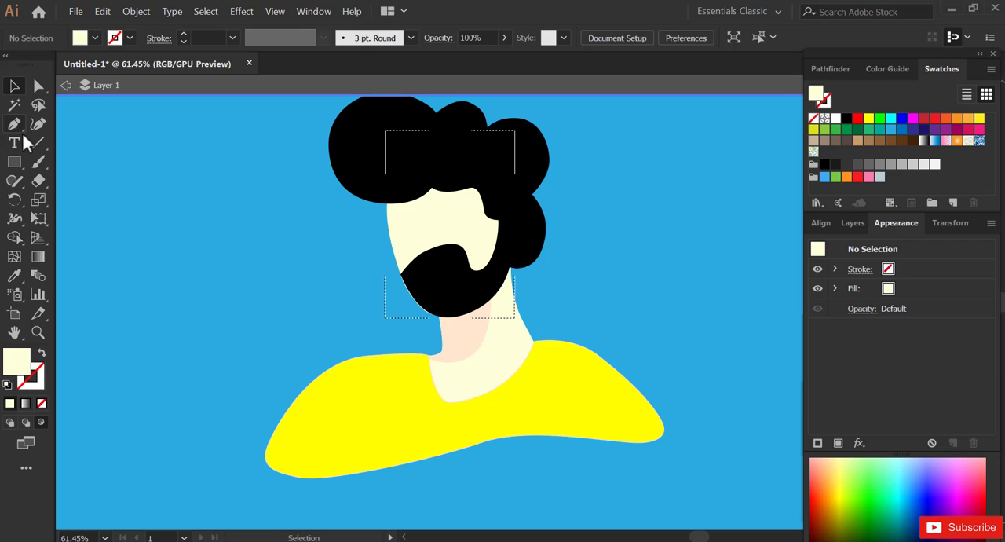
click(376, 203)
mouse_move(440, 194)
mouse_down()
mouse_move(463, 174)
mouse_move(501, 225)
mouse_up()
click(440, 194)
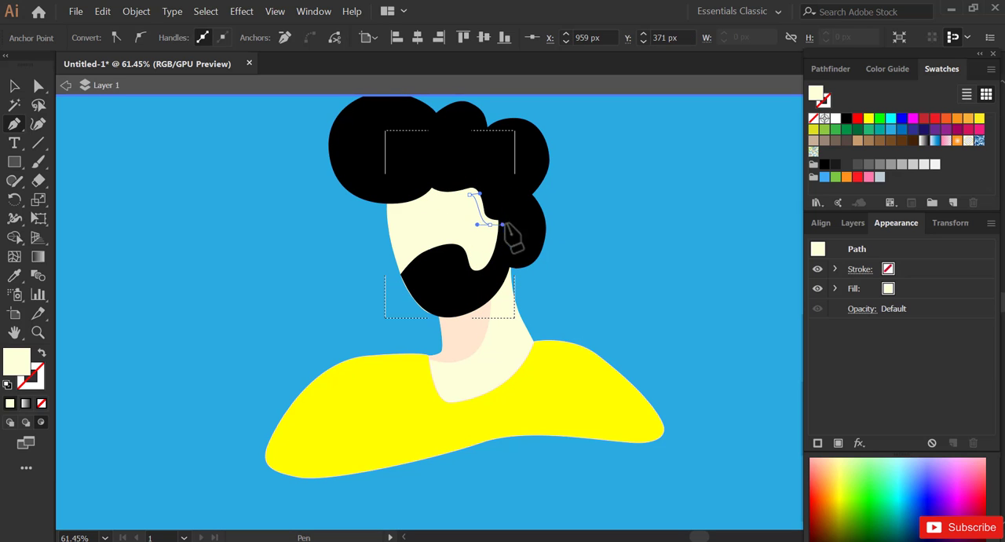
click(518, 209)
click(492, 148)
click(405, 149)
click(372, 167)
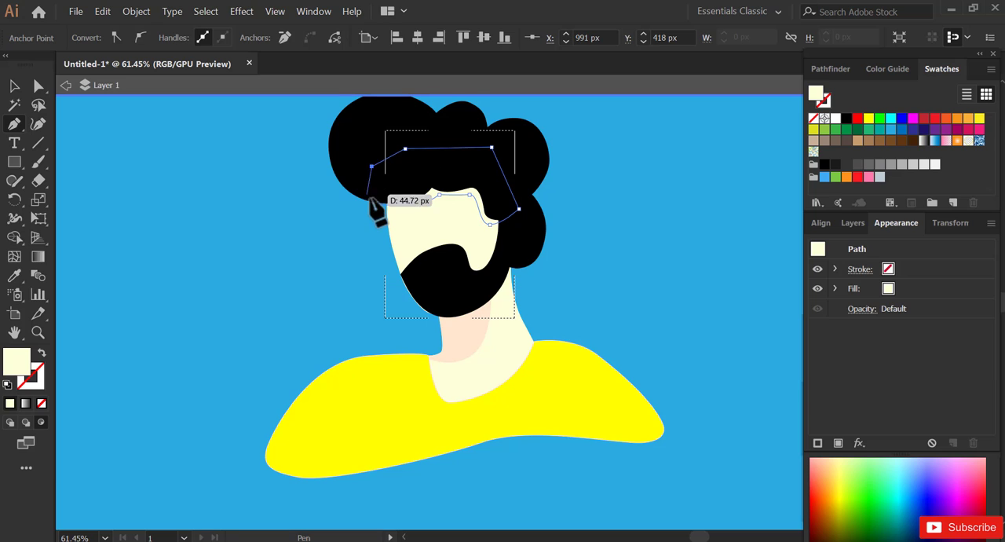
click(376, 202)
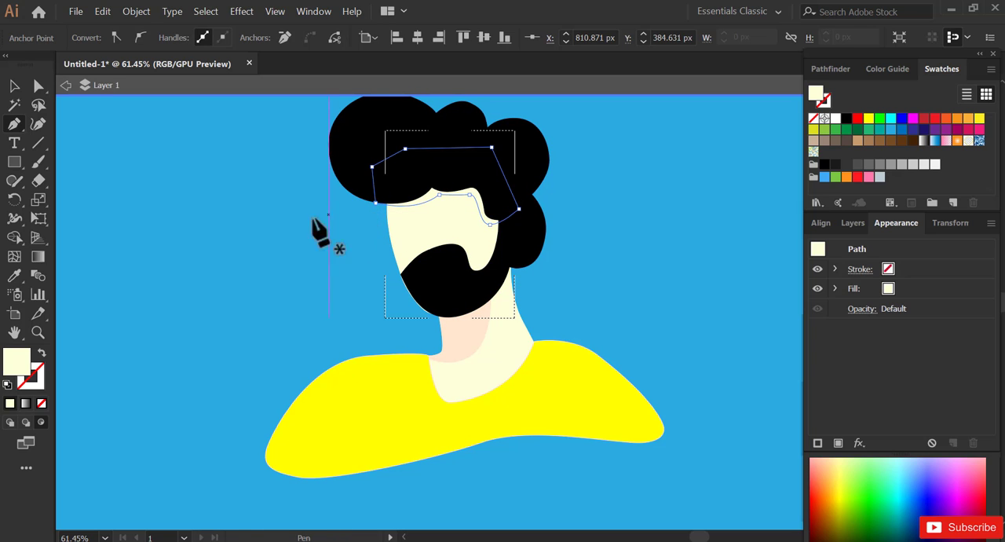
- Fill the forehead shadow with the pale peach sampled from the neck shadow and return to normal drawing mode
click(15, 89)
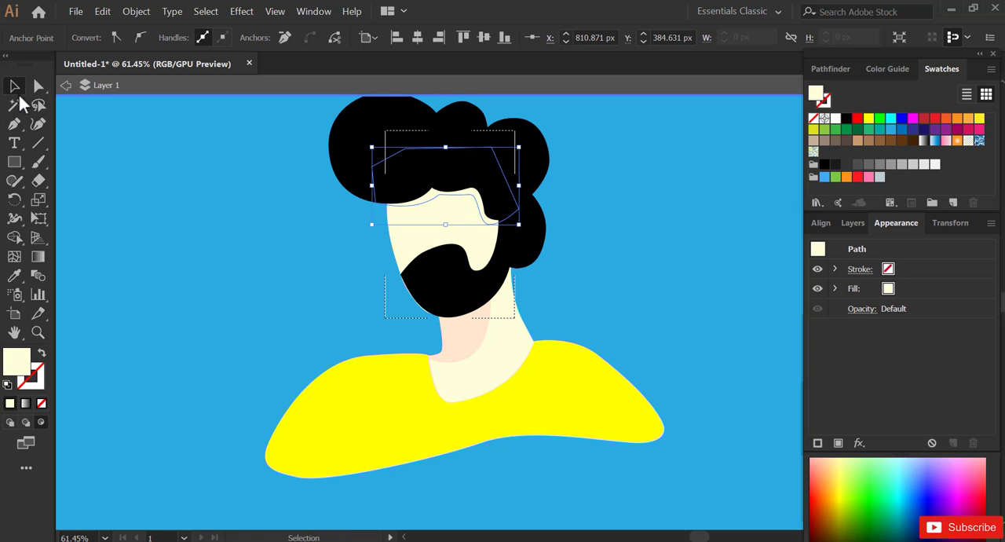
click(14, 275)
click(458, 338)
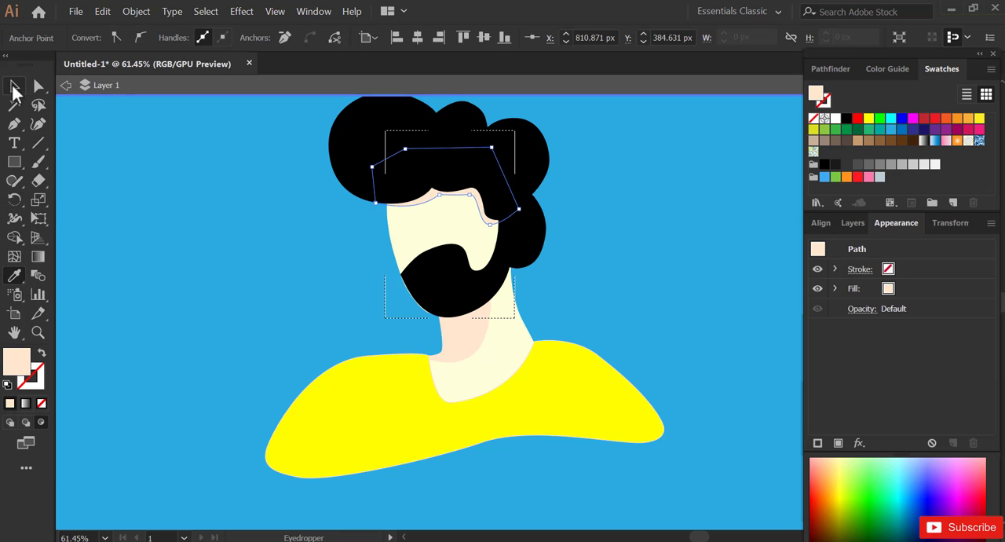
click(14, 86)
click(67, 86)
click(102, 152)
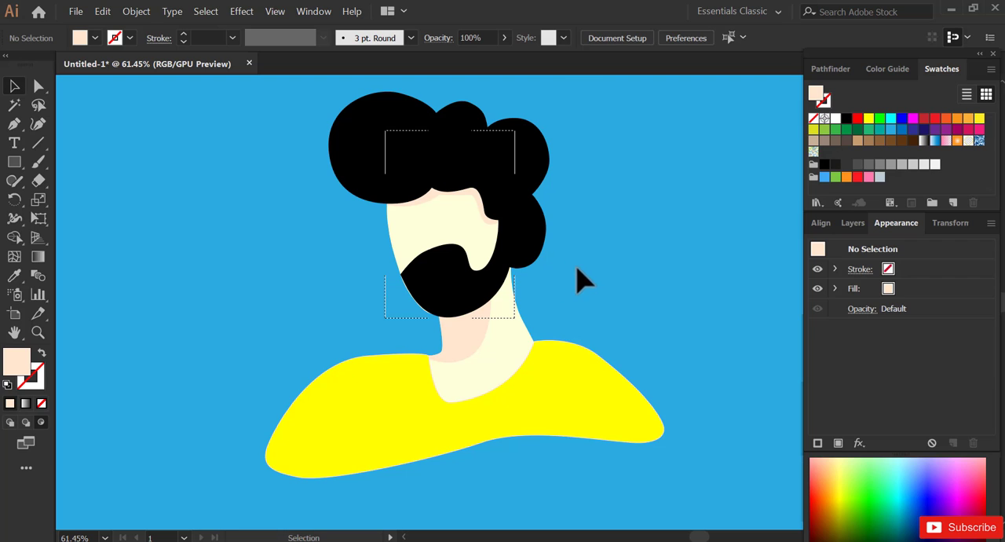
click(9, 422)
- Uncover the ear hidden beneath the hair and move it onto the blue background, putting the hair back on the head
key(space)
mouse_move(442, 315)
mouse_down()
mouse_move(449, 302)
mouse_move(432, 331)
mouse_move(442, 325)
mouse_move(444, 352)
mouse_up()
click(457, 304)
key(space)
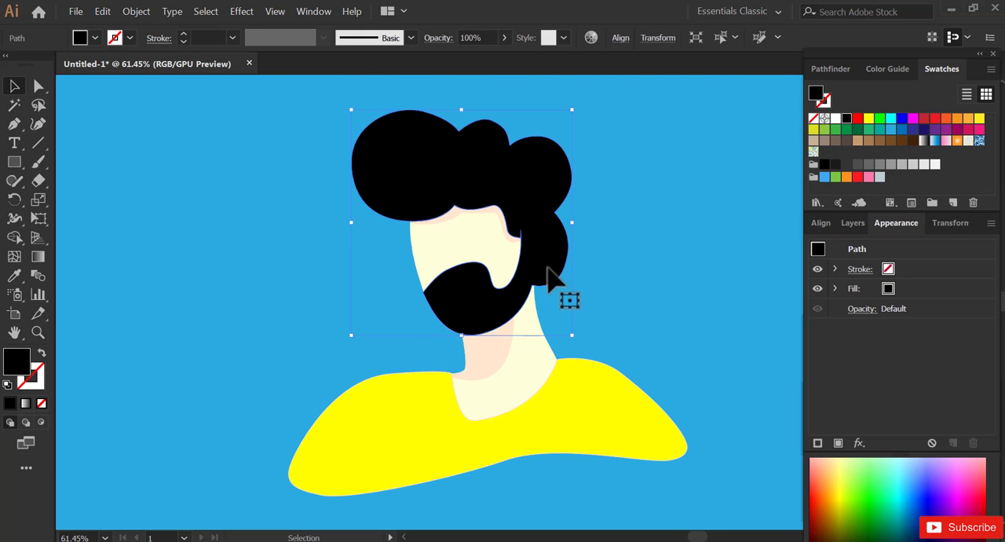
drag(547, 269, 412, 292)
click(547, 242)
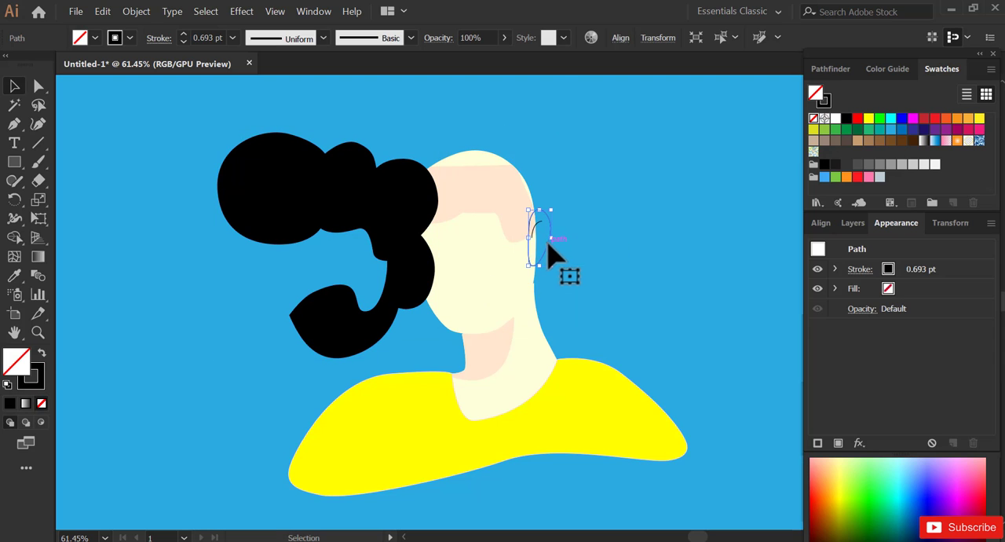
drag(547, 267, 648, 292)
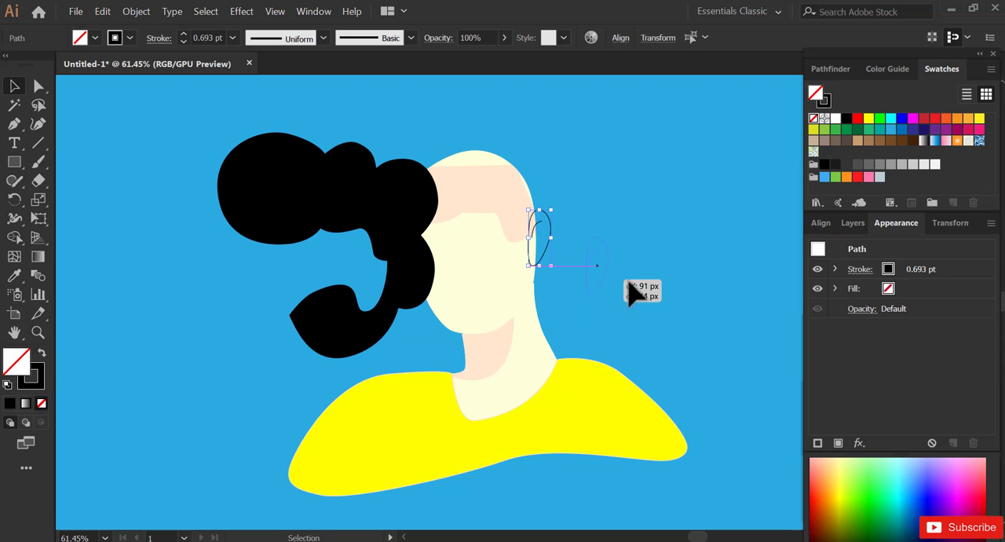
mouse_move(377, 303)
mouse_down()
mouse_move(540, 267)
mouse_move(527, 277)
mouse_move(538, 287)
mouse_up()
- Fill the ear outline with the pale peach sampled from the forehead shadow
click(648, 266)
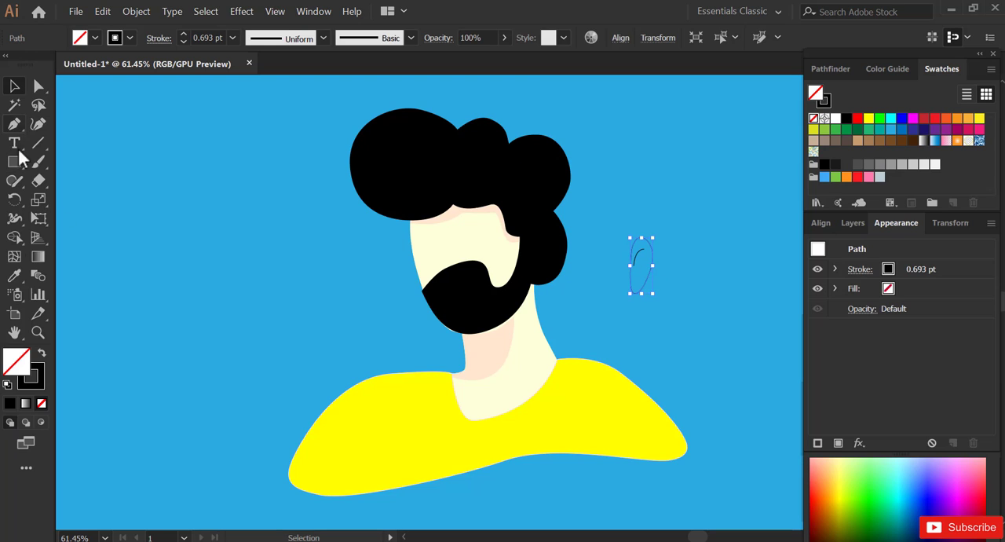
click(512, 236)
key(v)
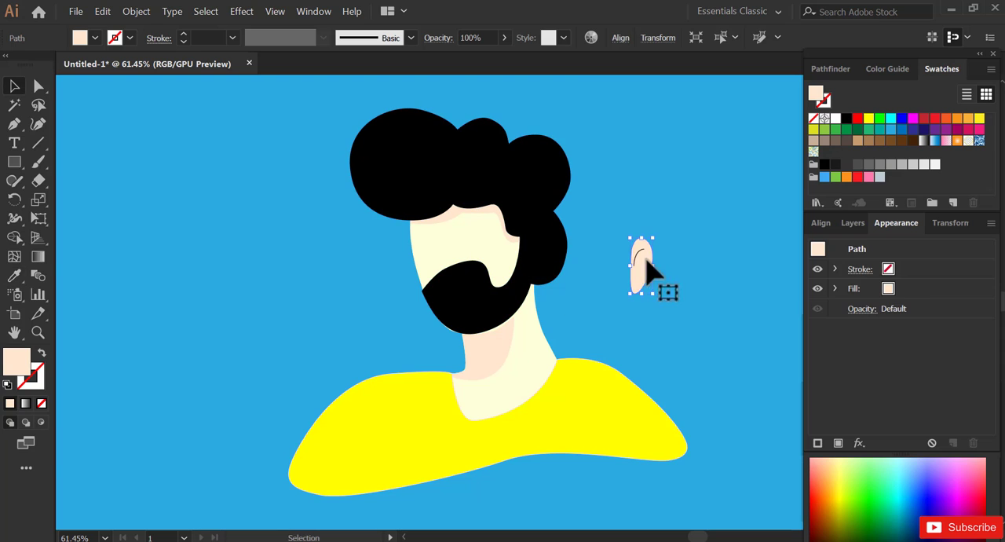
- Group the ear shape with its inner line and bring the group to the front
shift+click(640, 255)
click(133, 12)
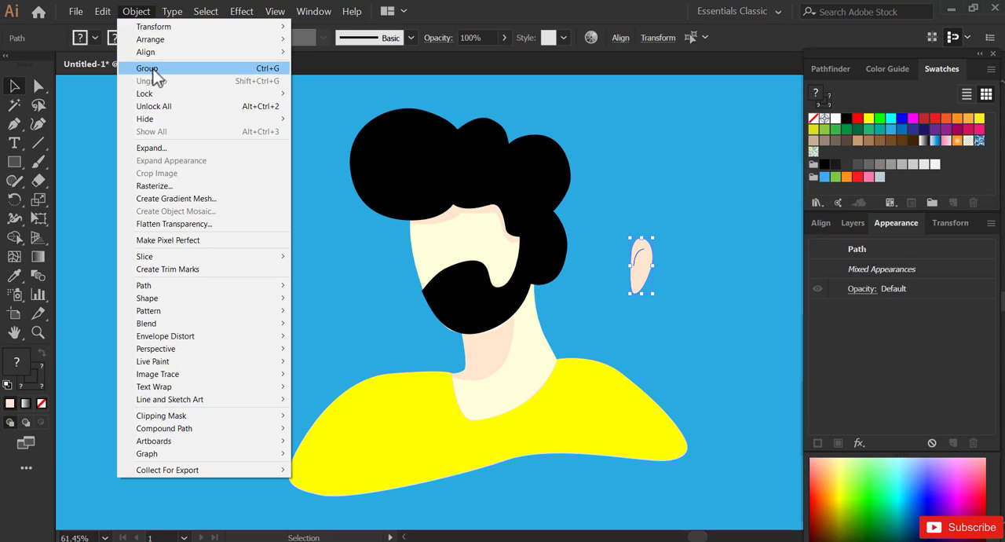
click(150, 69)
click(133, 13)
mouse_move(168, 39)
click(303, 41)
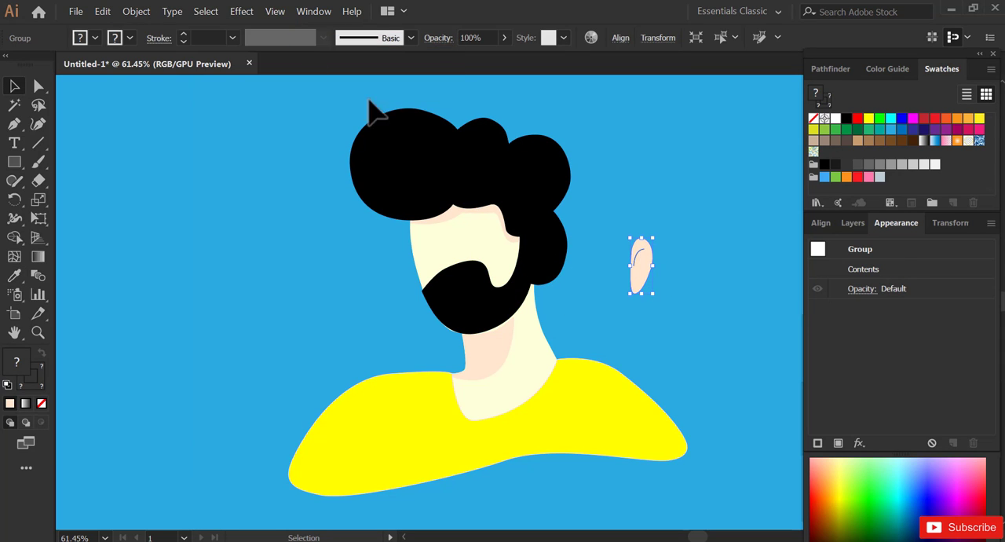
- Place the ear group over the hair at the side of the head and scale it down slightly
drag(638, 267, 537, 249)
click(594, 278)
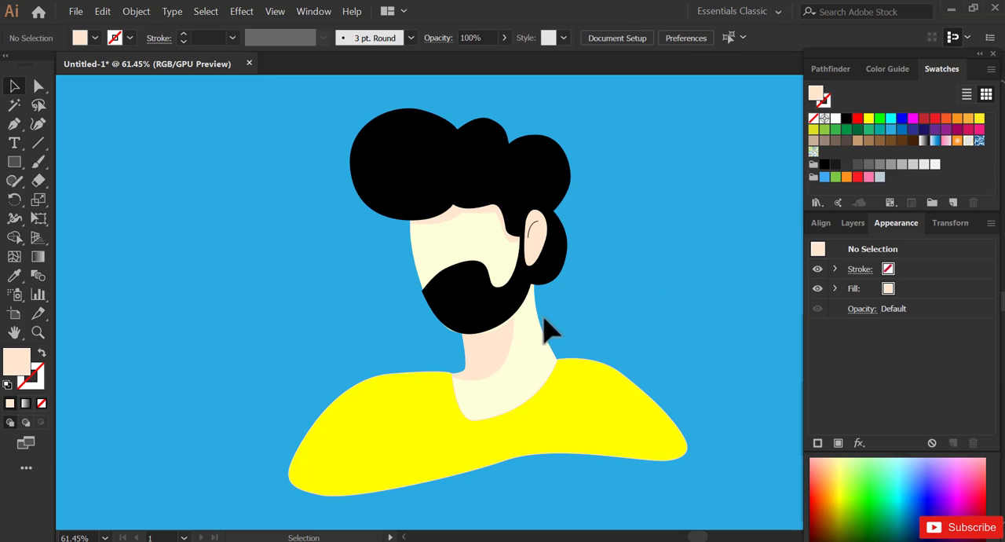
click(539, 248)
drag(547, 266, 537, 249)
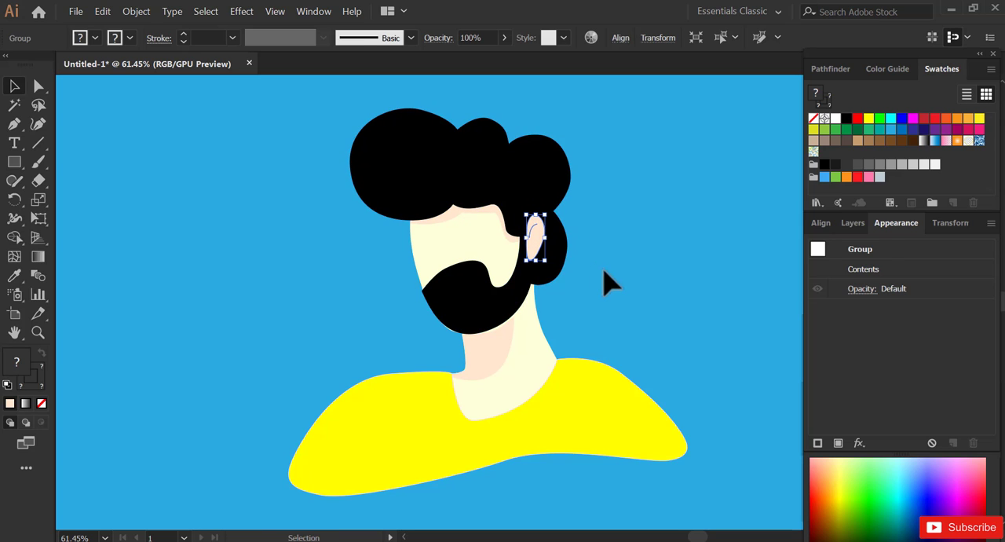
click(602, 272)
- Nudge the hair and beard shape so the beard covers the edge of the chin
drag(531, 317, 564, 330)
key(space)
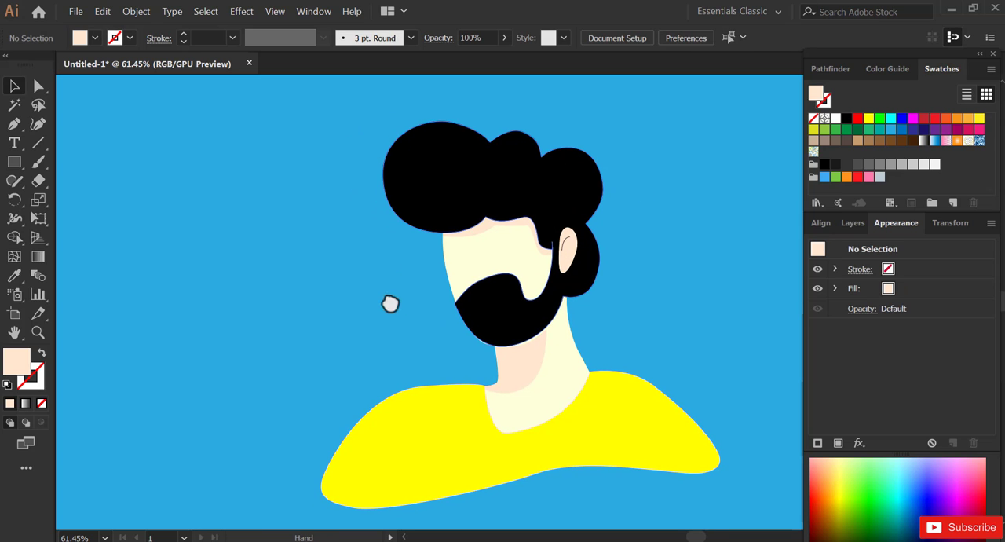
drag(390, 304, 375, 274)
key(z)
drag(399, 147, 627, 467)
drag(425, 211, 588, 383)
key(space)
drag(598, 295, 502, 367)
alt+click(499, 393)
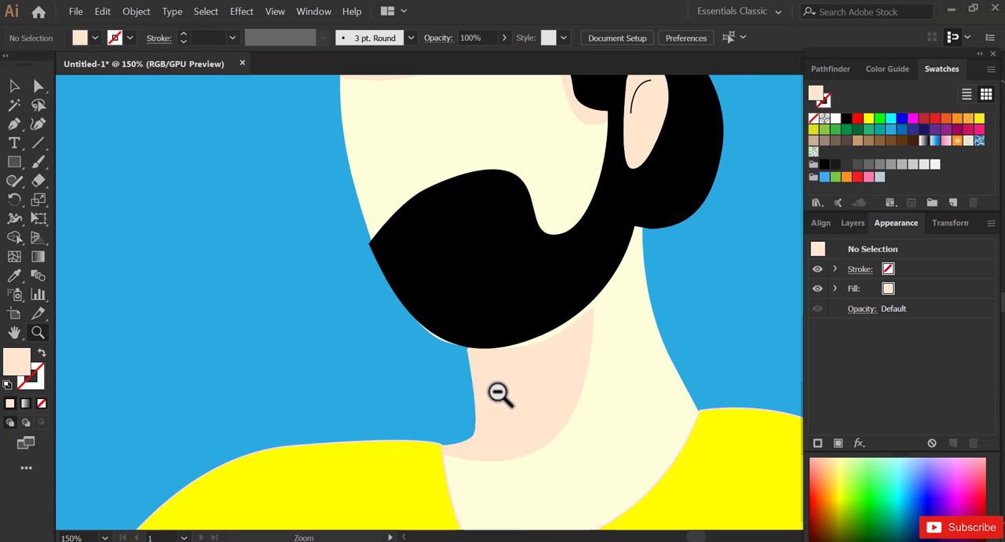
alt+click(500, 393)
key(space)
drag(522, 186, 463, 335)
key(v)
click(455, 334)
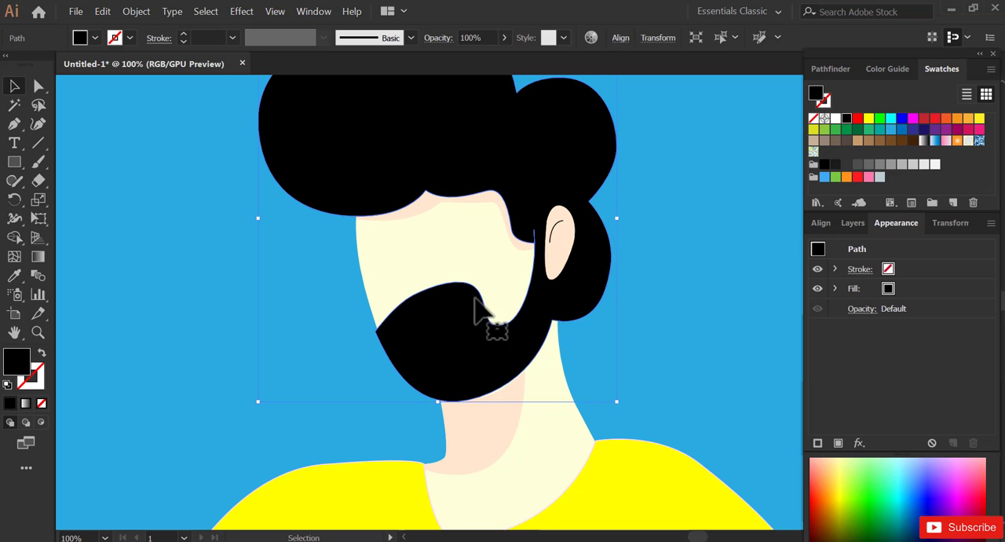
click(657, 280)
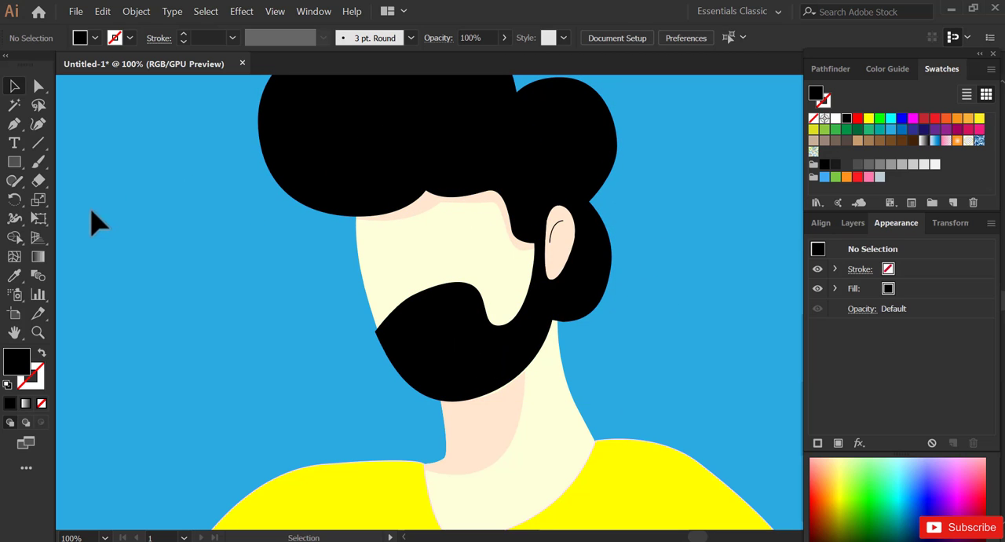
- Set the drawing colours to no fill and a black stroke
click(41, 353)
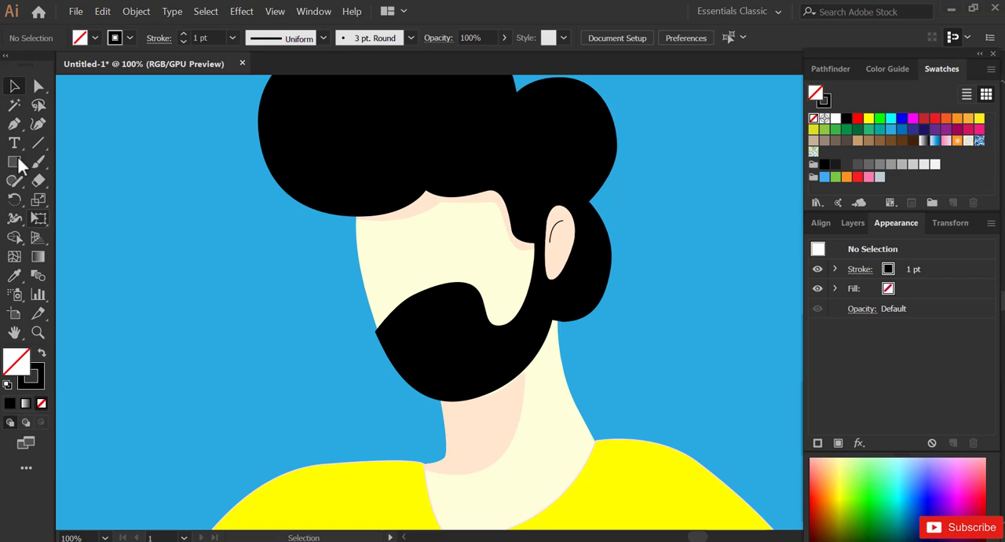
click(418, 241)
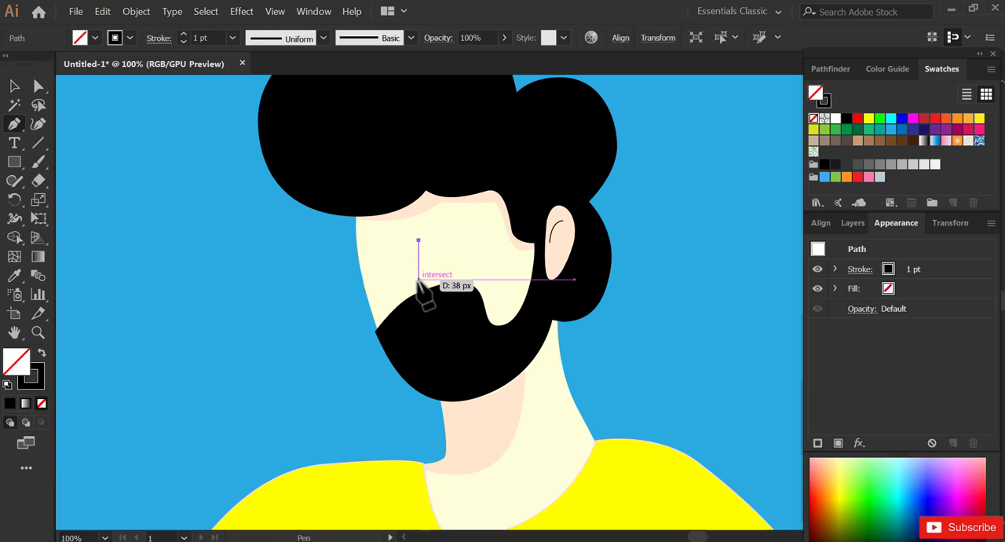
click(415, 282)
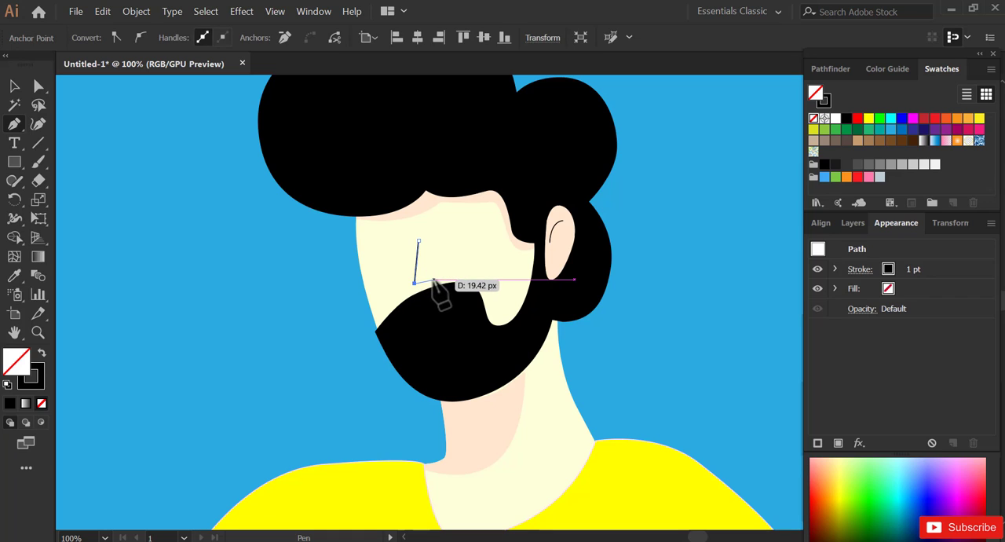
key(ctrl+z)
key(ctrl+z)
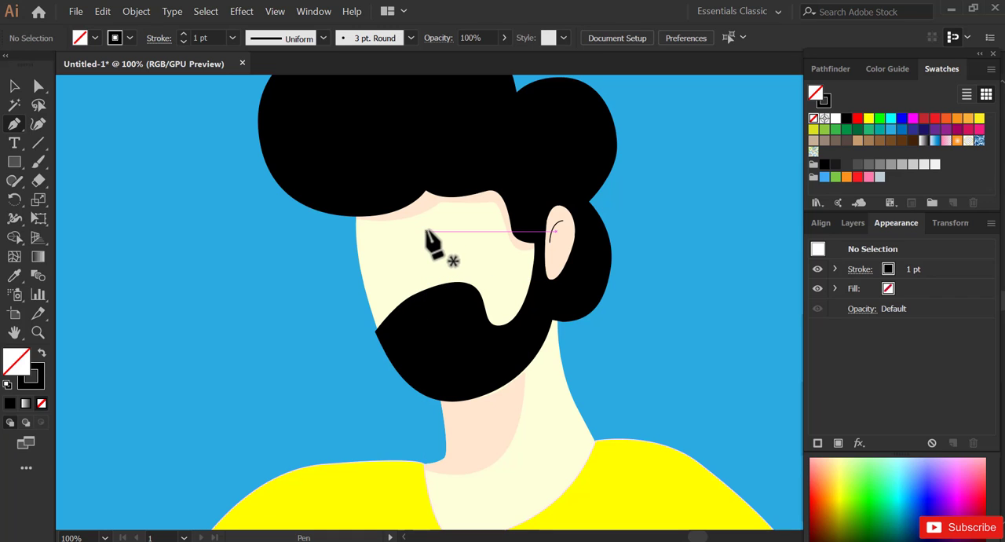
- Draw an open L-shaped nose line above the moustache with the Pen tool, with a slanted bridge and a short base
click(423, 229)
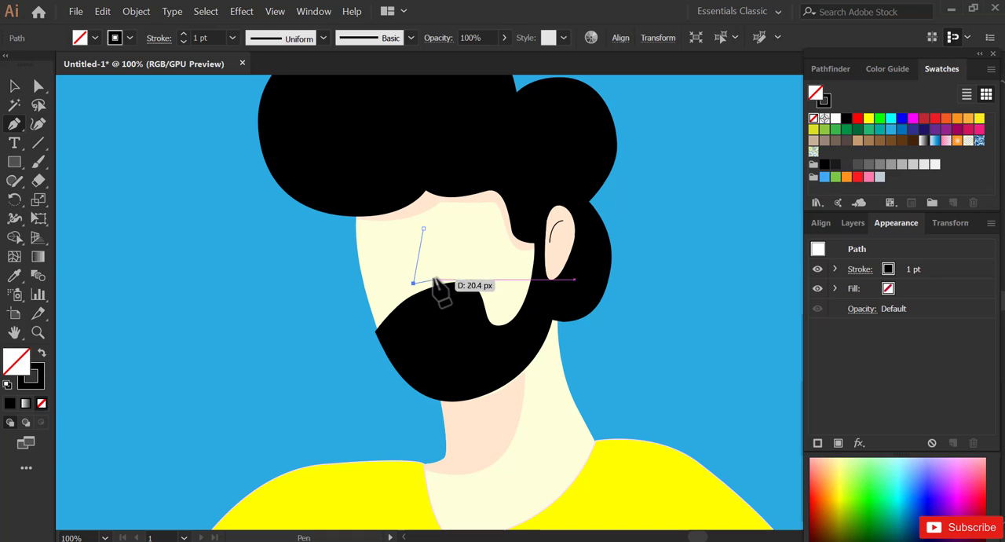
click(414, 282)
click(435, 280)
key(Escape)
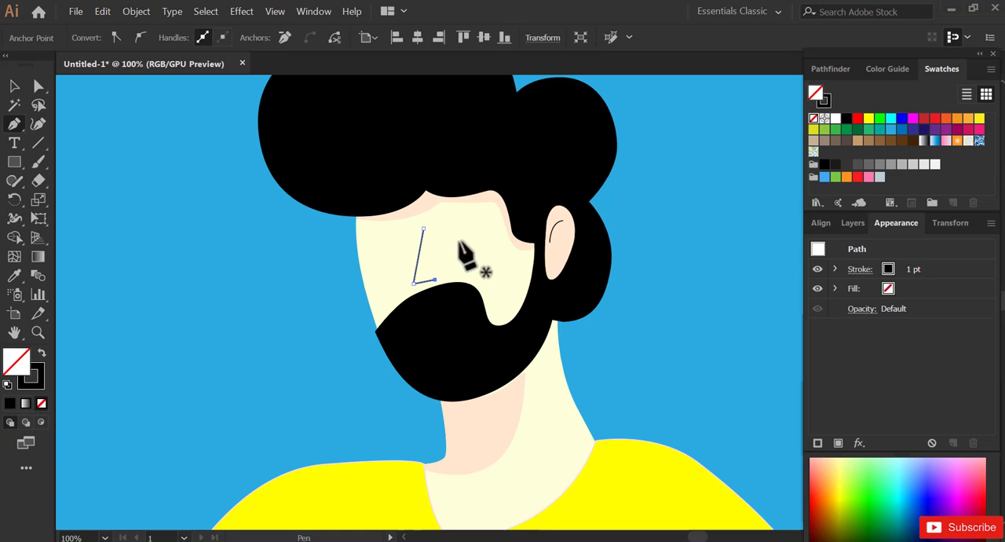
- Draw two short arched eyebrow lines below the forehead shadow, one on each side of the nose
drag(449, 220, 482, 224)
key(Escape)
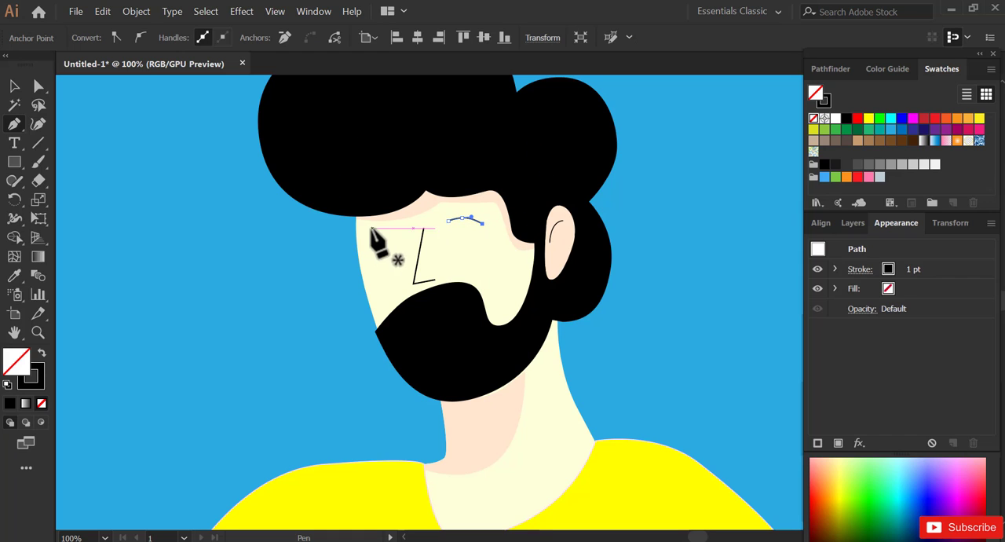
click(406, 229)
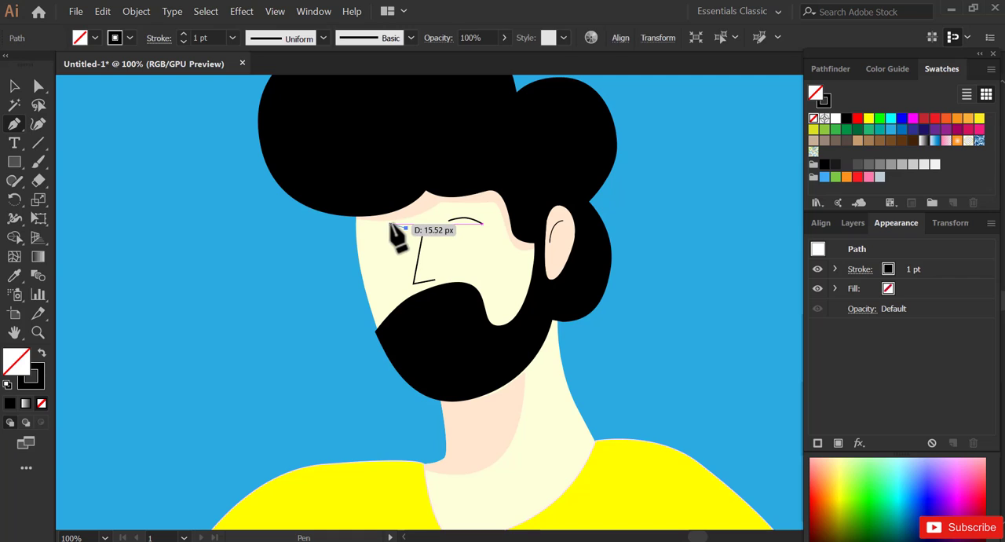
drag(391, 224, 382, 226)
click(371, 230)
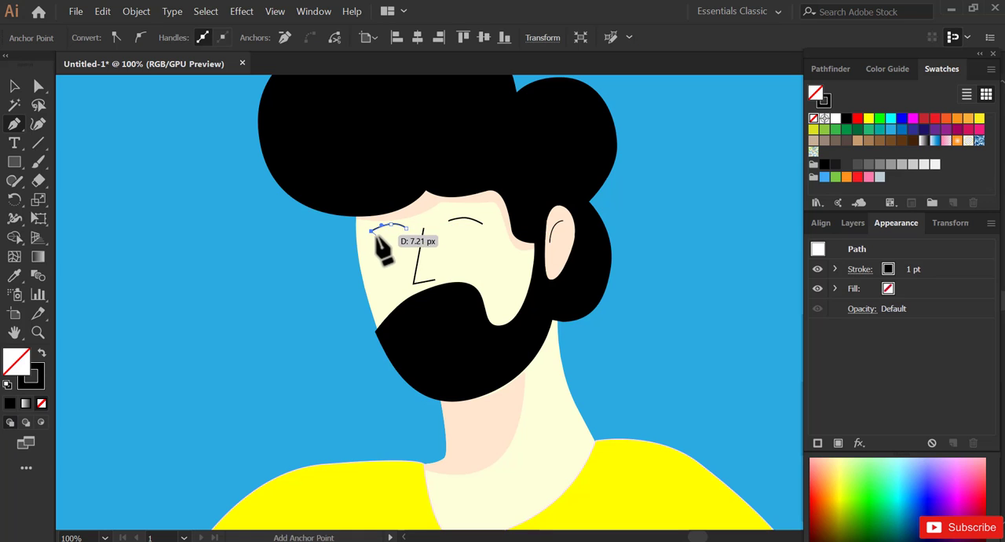
key(Escape)
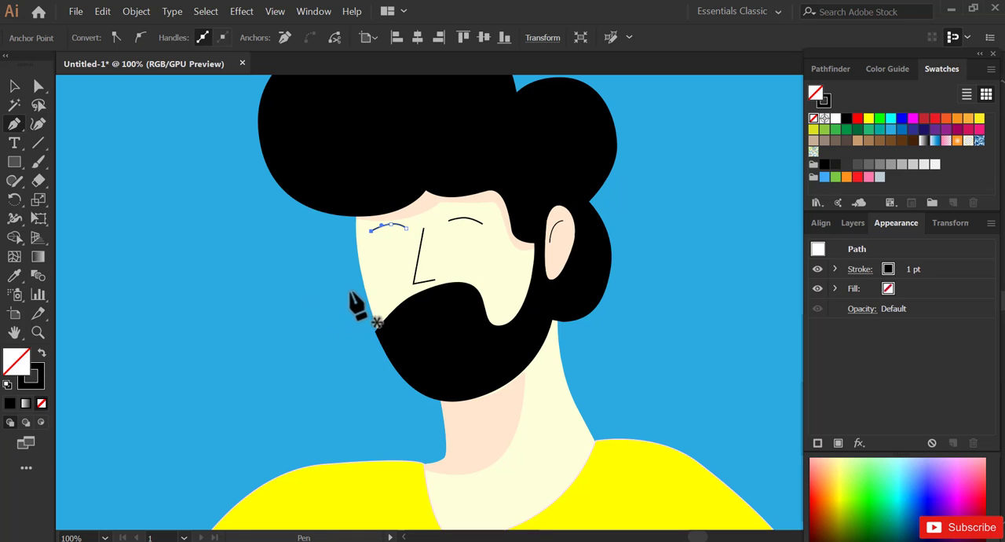
- Draw a small black-filled, strokeless eye ellipse about 9 px wide under the eyebrow nearer the ear
key(v)
drag(19, 165, 67, 203)
drag(456, 232, 466, 242)
click(42, 354)
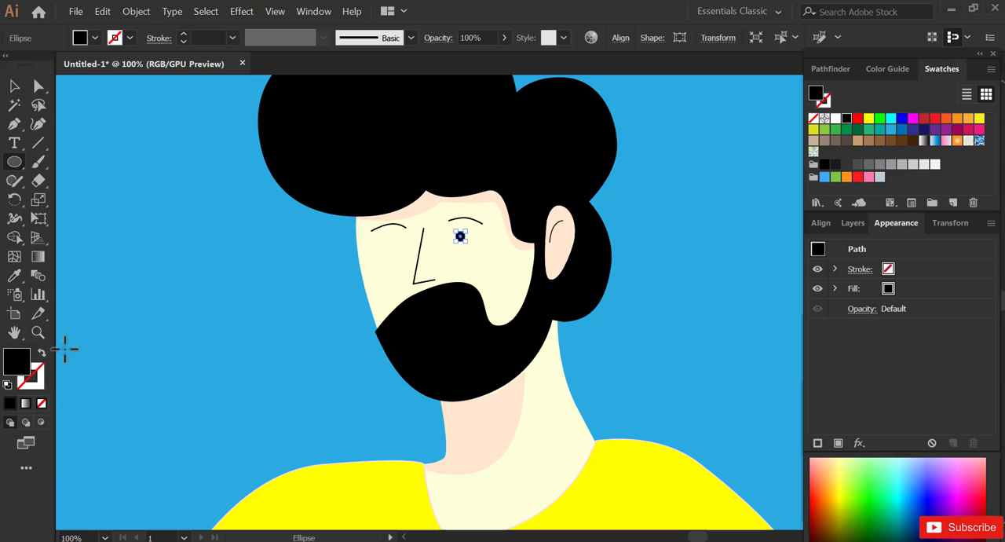
- Set the stroke weight of the inner line in the ear group to 3 pt
key(z)
drag(338, 143, 554, 429)
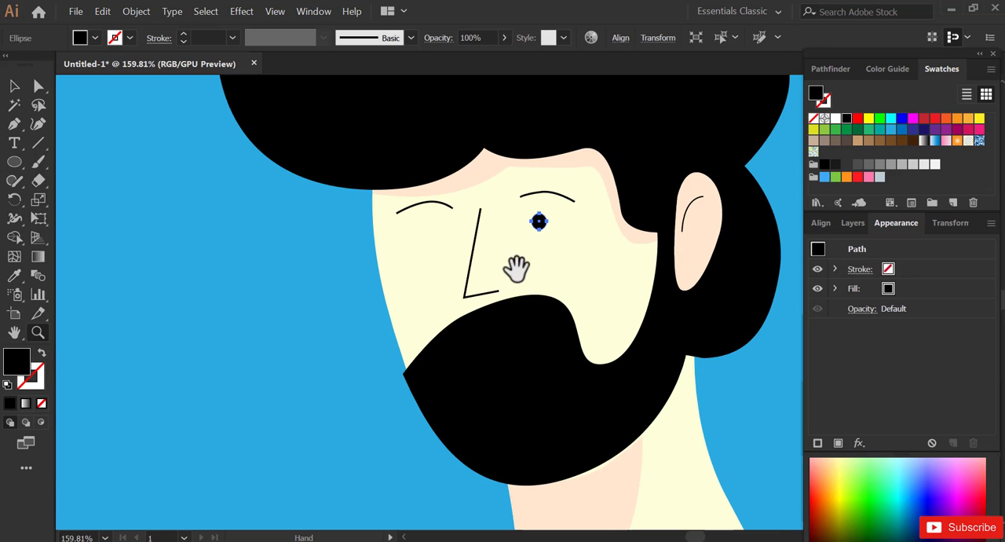
drag(516, 268, 472, 295)
key(v)
click(640, 240)
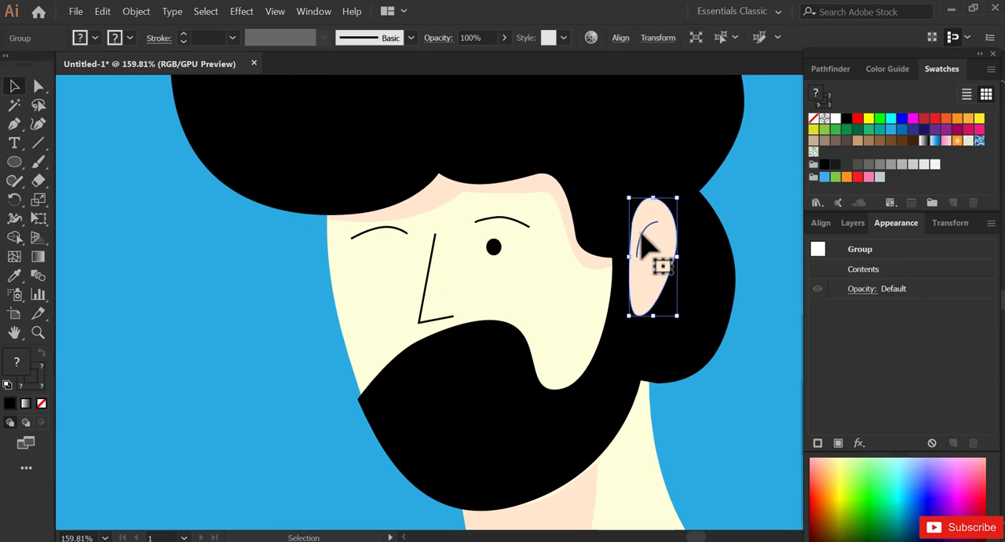
double_click(642, 240)
click(639, 232)
click(183, 34)
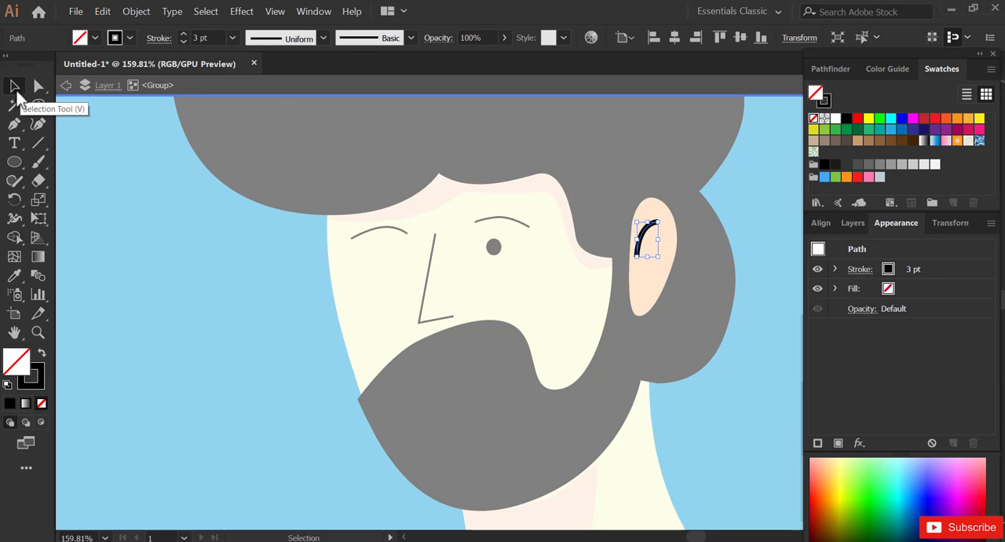
click(66, 85)
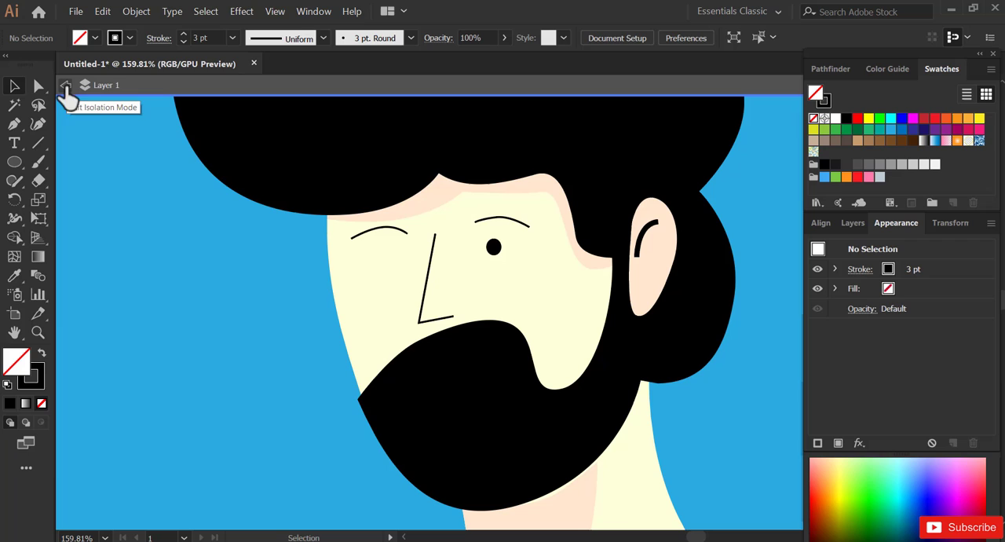
- Set the stroke weight of both eyebrows to 3 pt
click(493, 222)
shift+click(407, 243)
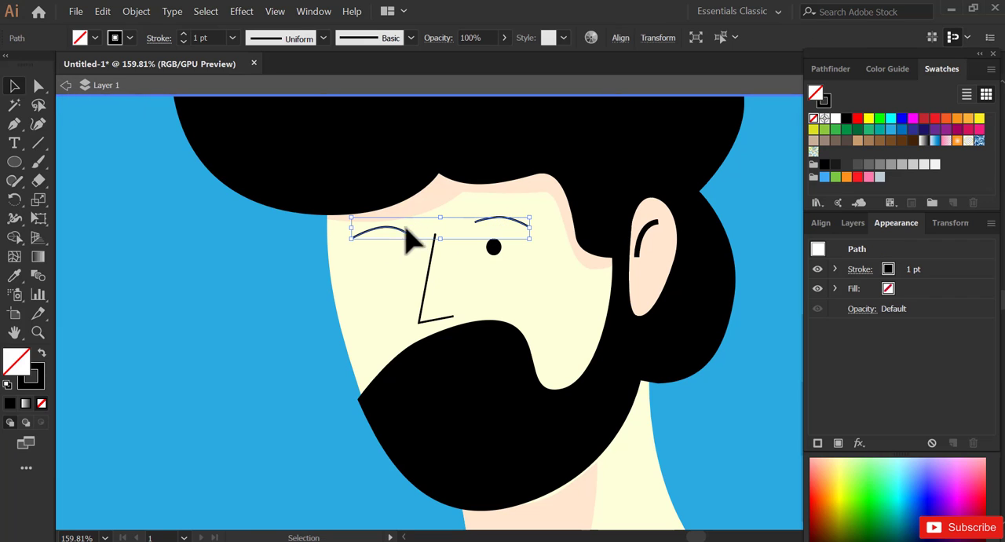
click(183, 35)
text(3)
key(Return)
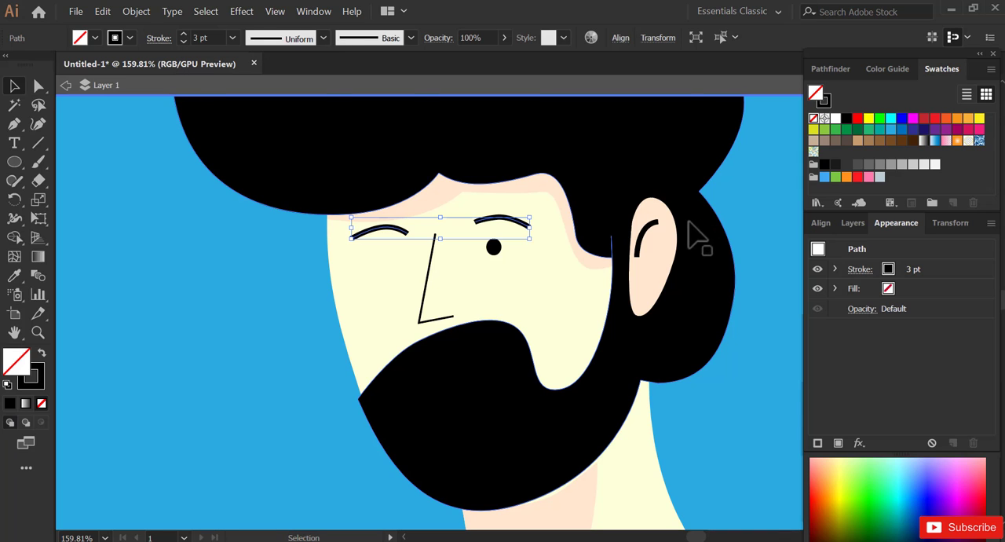
- Give both eyebrow strokes round caps
click(315, 10)
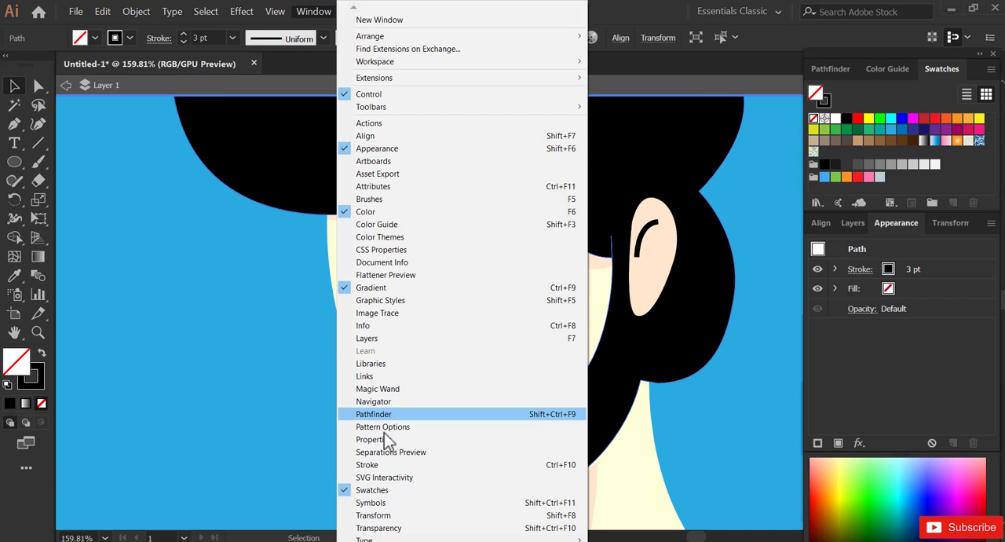
click(369, 465)
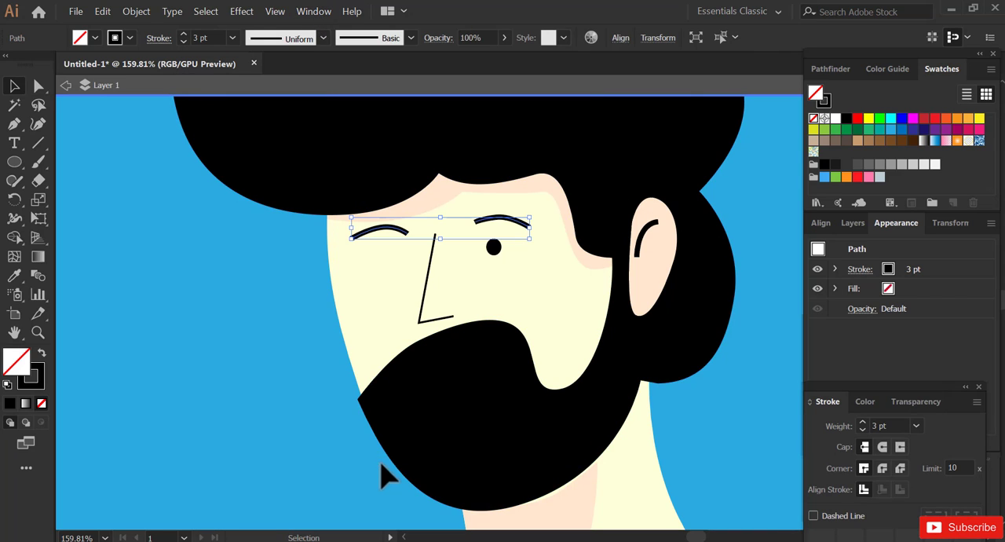
click(883, 447)
- Apply a round cap to the inner line within the ear group
click(663, 263)
double_click(644, 242)
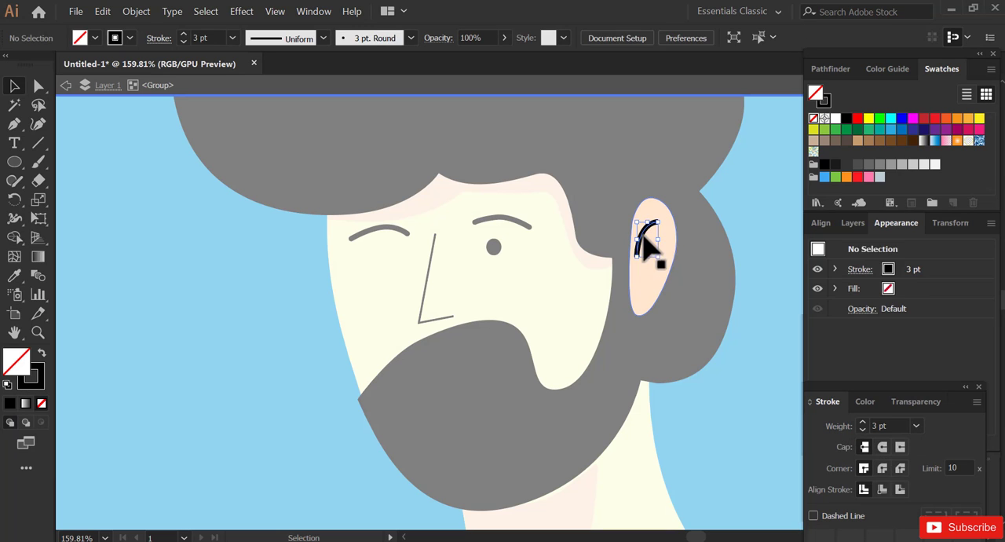
click(643, 241)
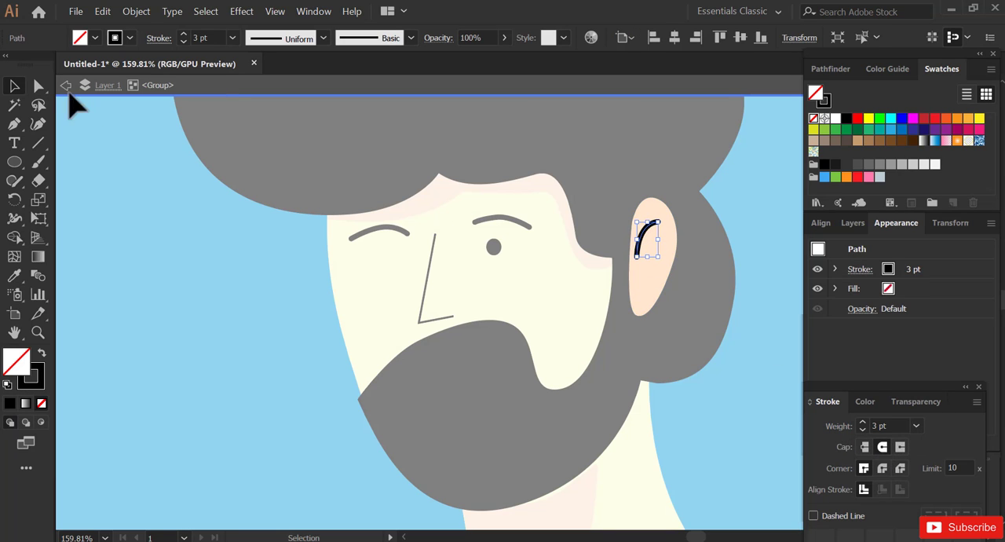
click(66, 86)
- Reshape the nose by moving its corner point outward and lengthening the base line slightly
click(425, 319)
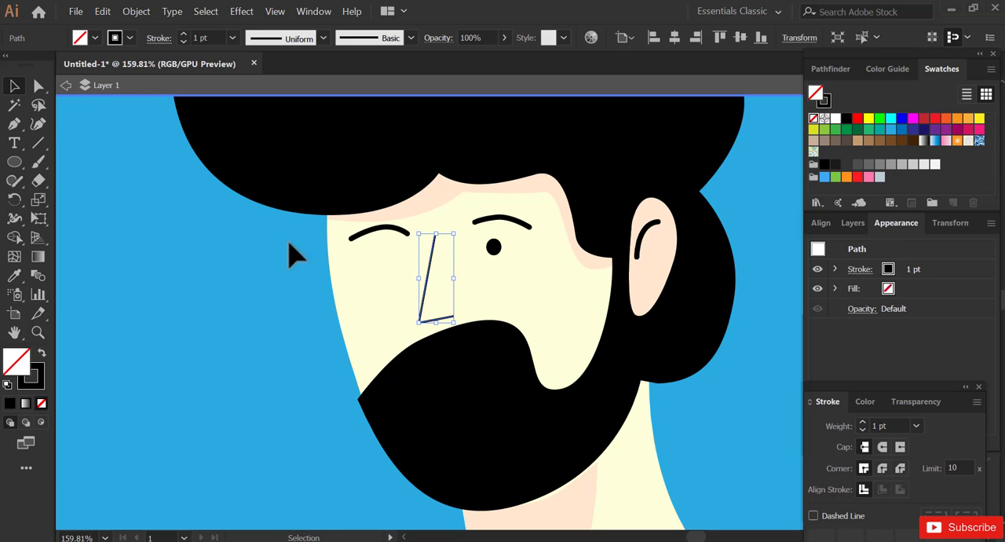
click(36, 88)
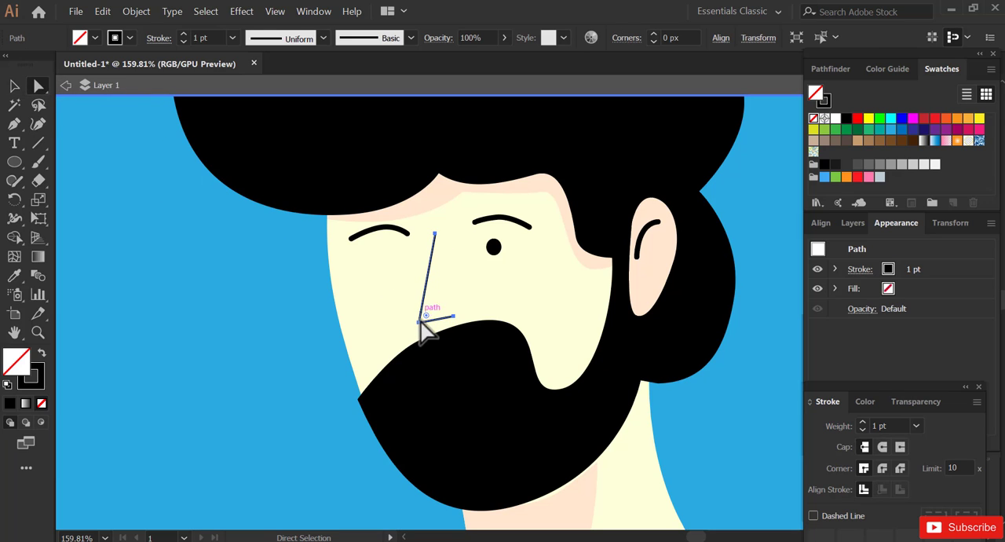
drag(419, 322, 453, 315)
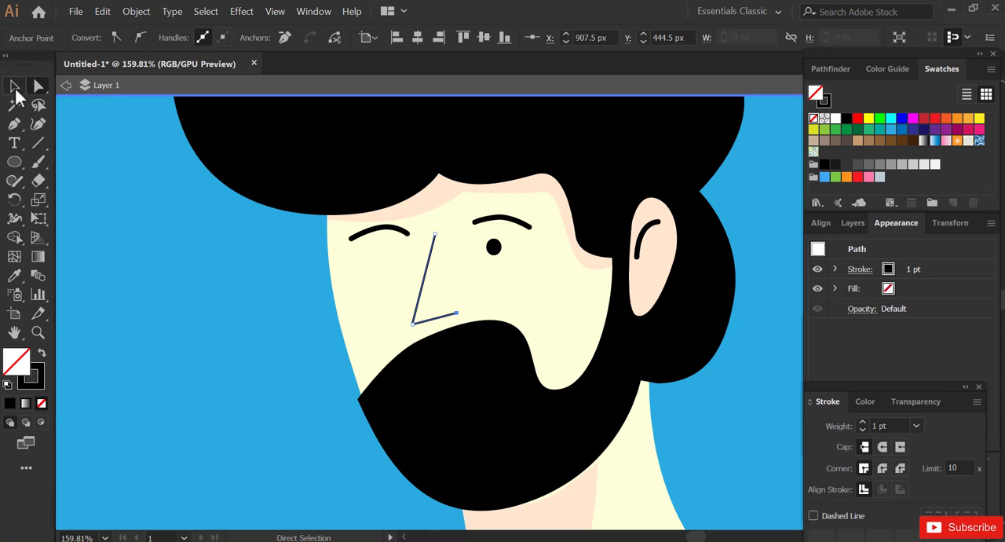
- Set the nose line to a 3 pt stroke with round caps and leave isolation mode
click(15, 89)
click(915, 422)
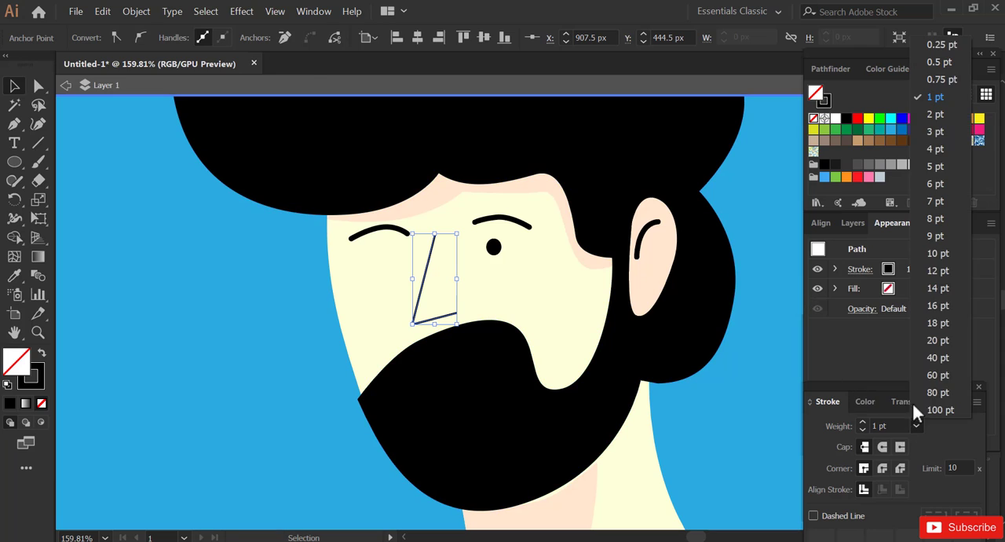
click(934, 131)
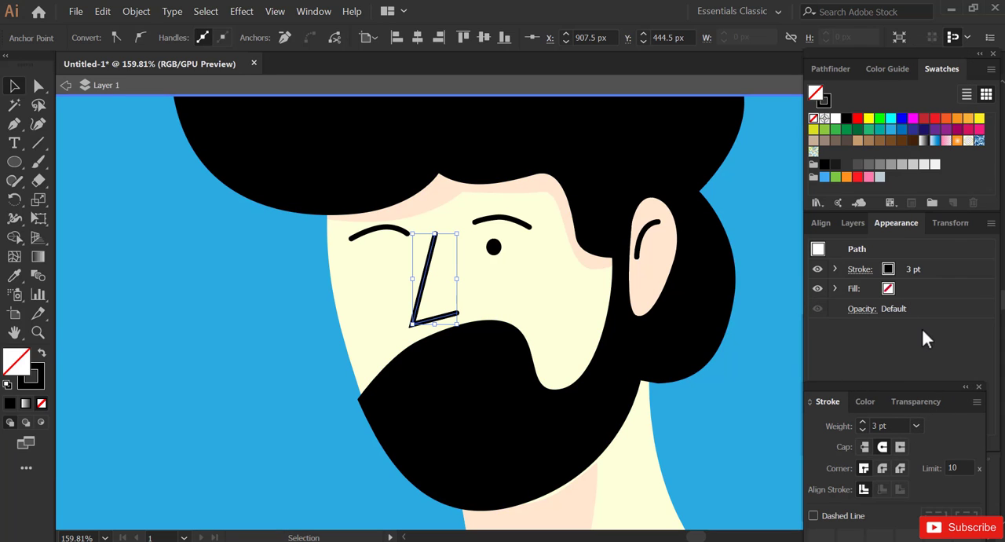
click(66, 84)
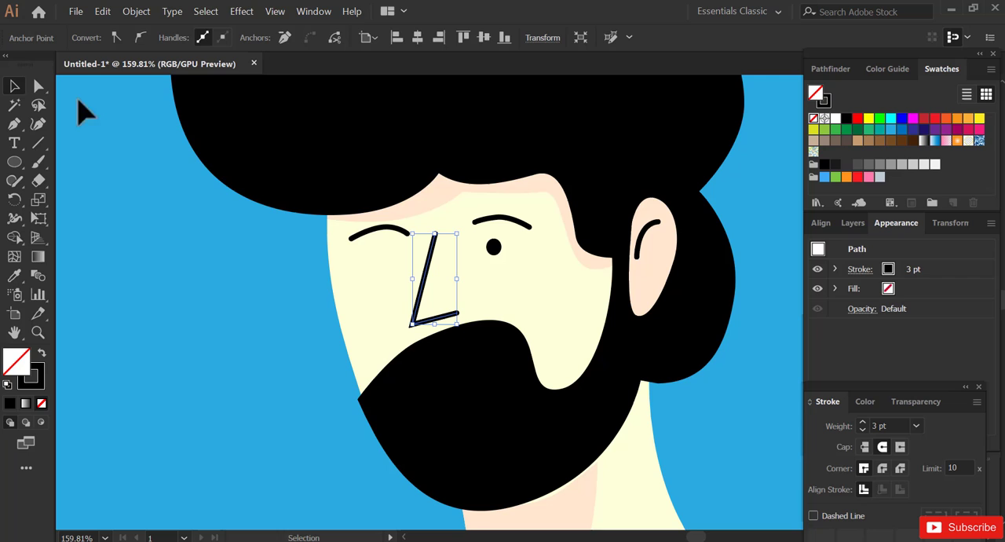
- Stretch the eye slightly taller and place a copy of it under the other eyebrow
click(493, 248)
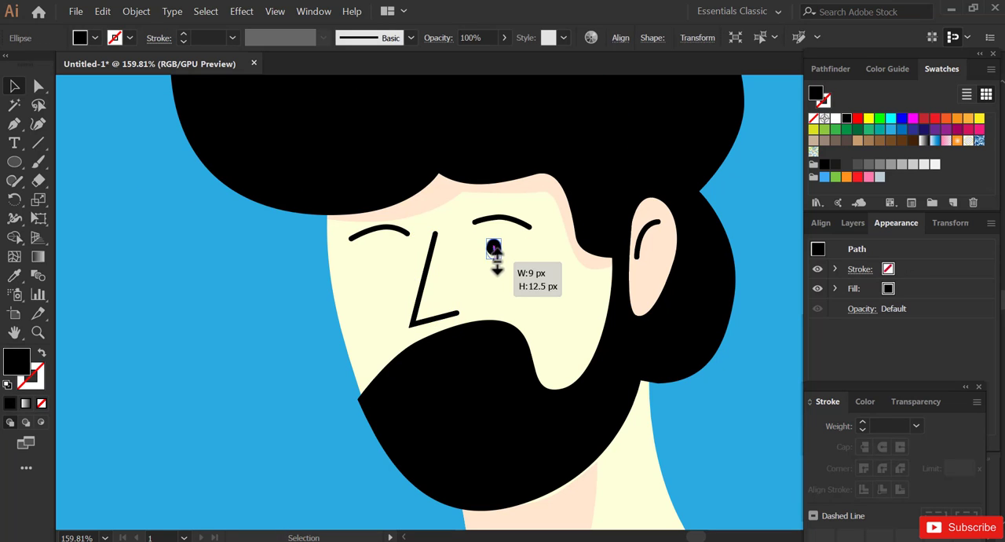
drag(493, 247, 387, 251)
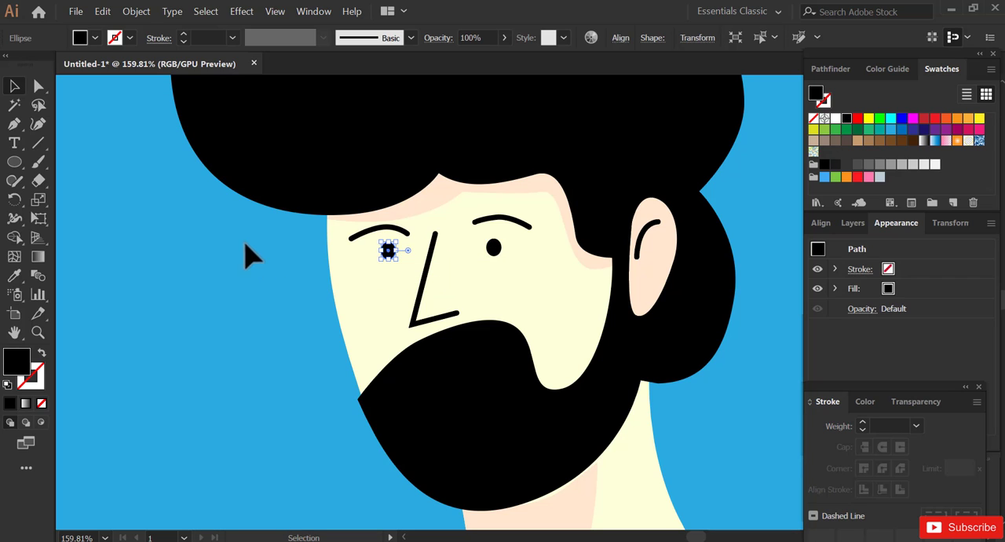
click(282, 326)
- Nudge the black hair and beard shape slightly upward on the face
key(z)
alt+click(540, 303)
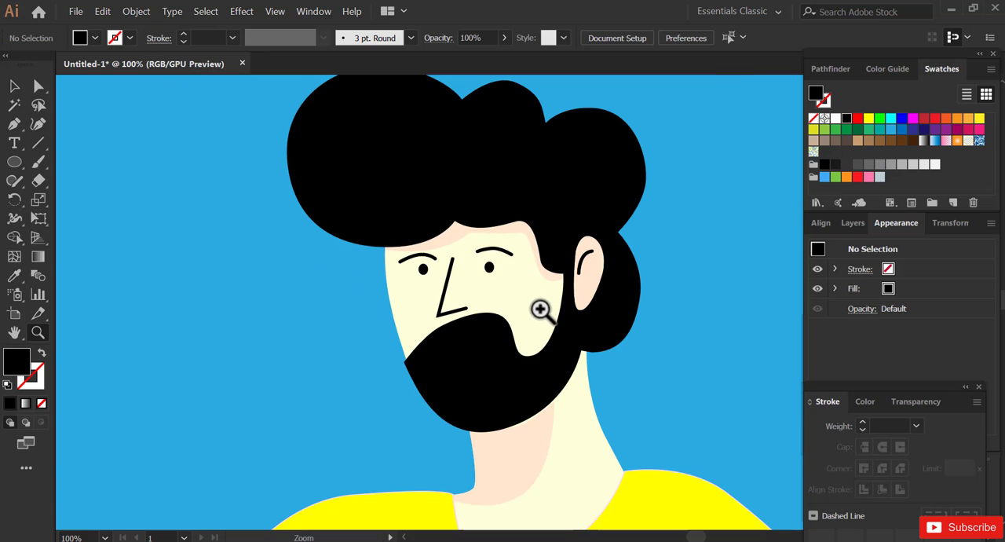
key(v)
click(493, 359)
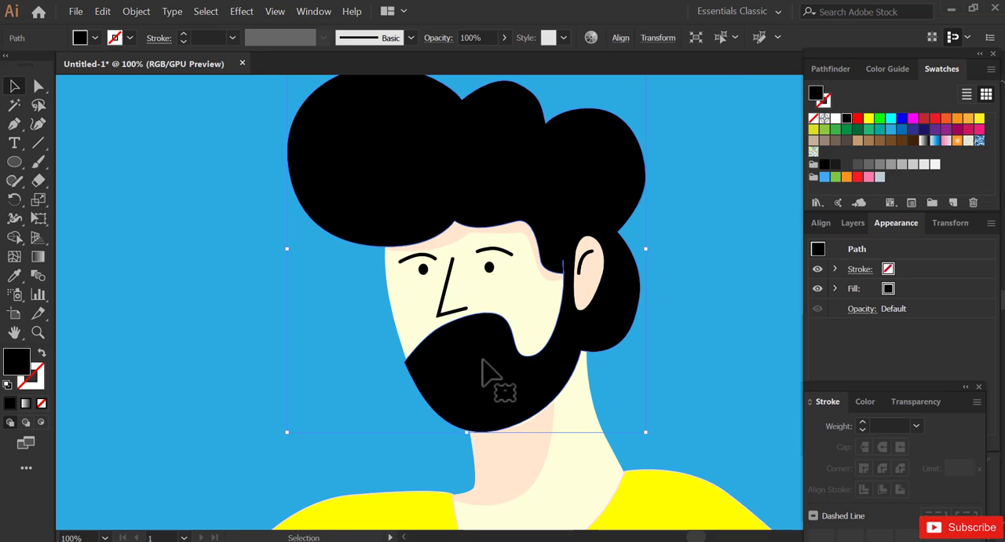
drag(481, 358, 493, 359)
click(419, 327)
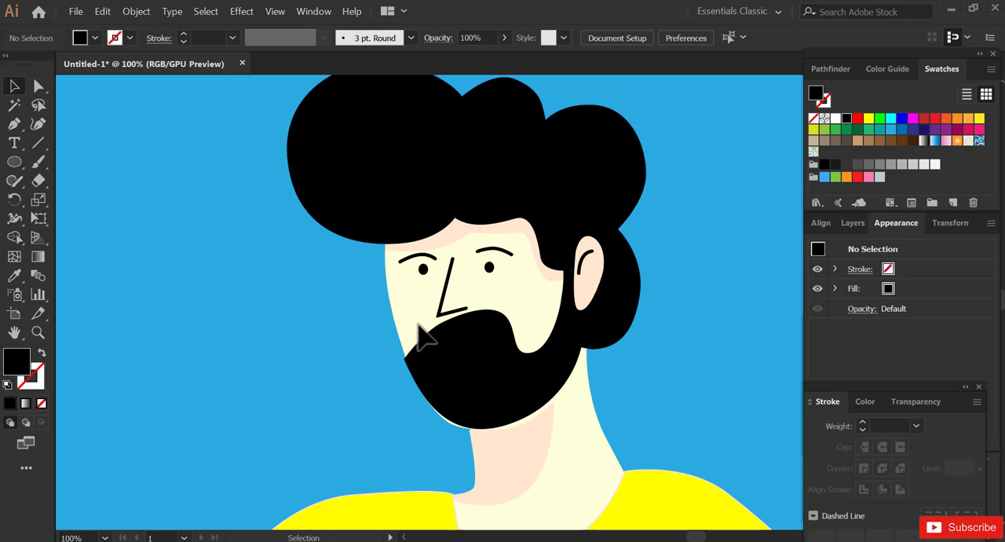
- Pull the face shape's lower and side anchor points inward so the skin stays inside the beard along the jaw
click(400, 331)
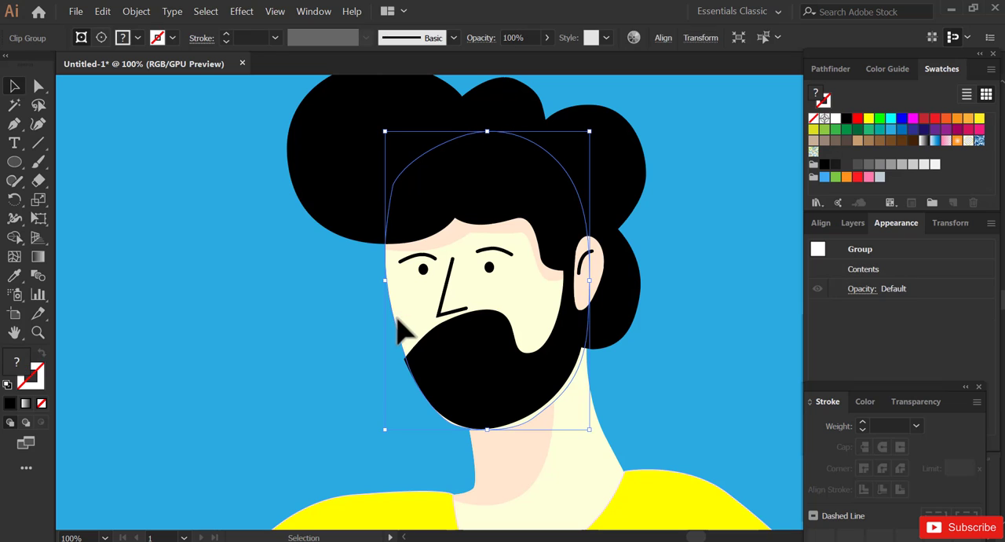
click(36, 89)
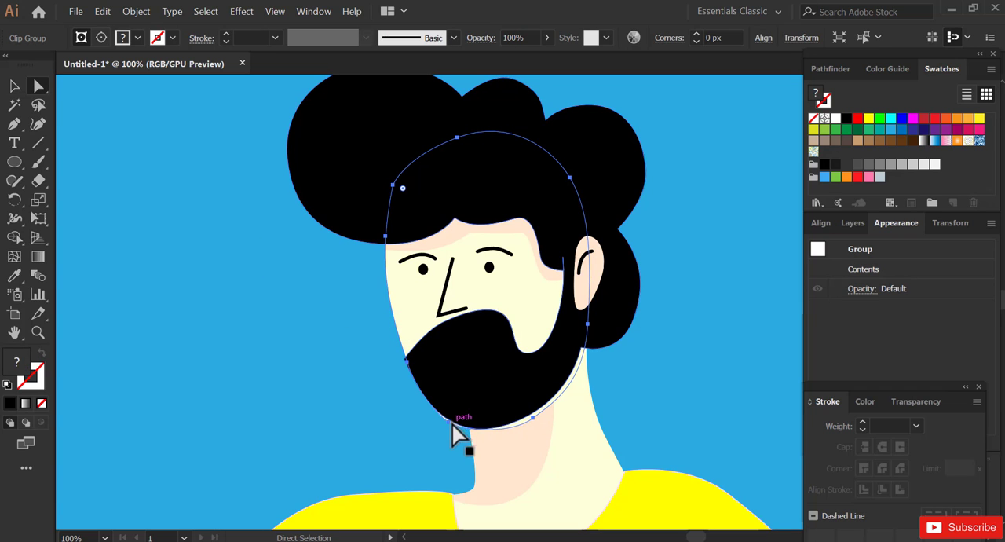
drag(448, 422, 453, 417)
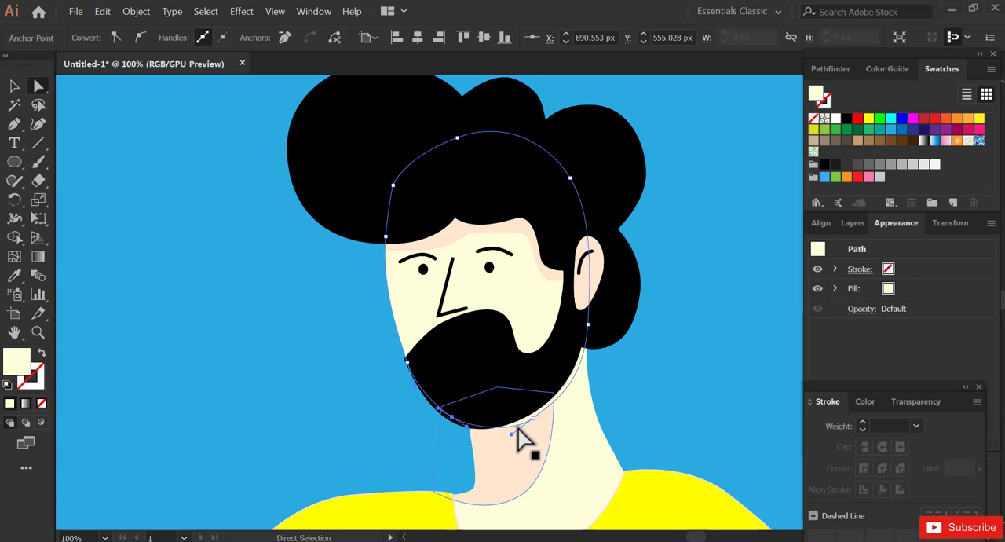
drag(533, 418, 524, 412)
drag(589, 325, 588, 321)
key(v)
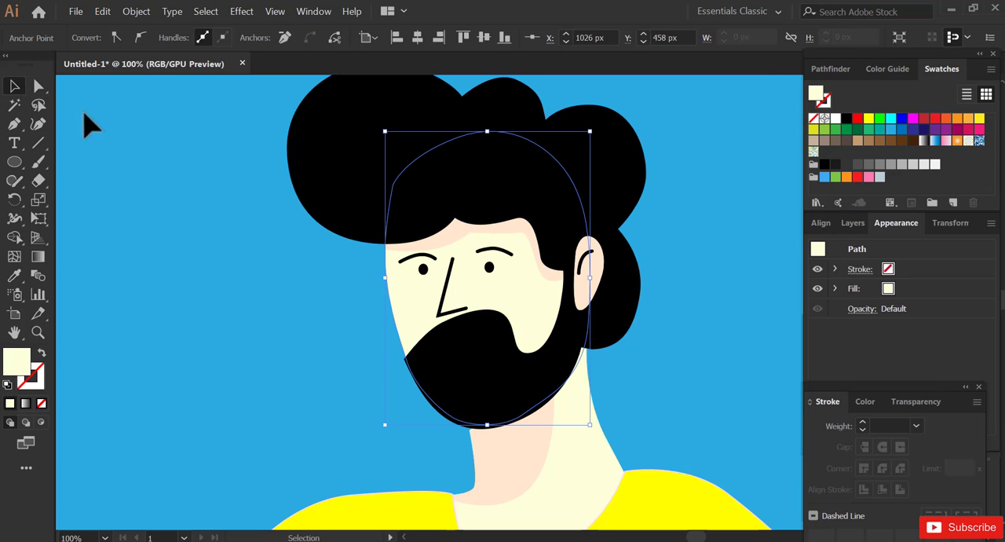
click(125, 141)
- Place a copy of the eyebrow line over the eye nearer the ear on the blue background beside the beard
alt+click(325, 283)
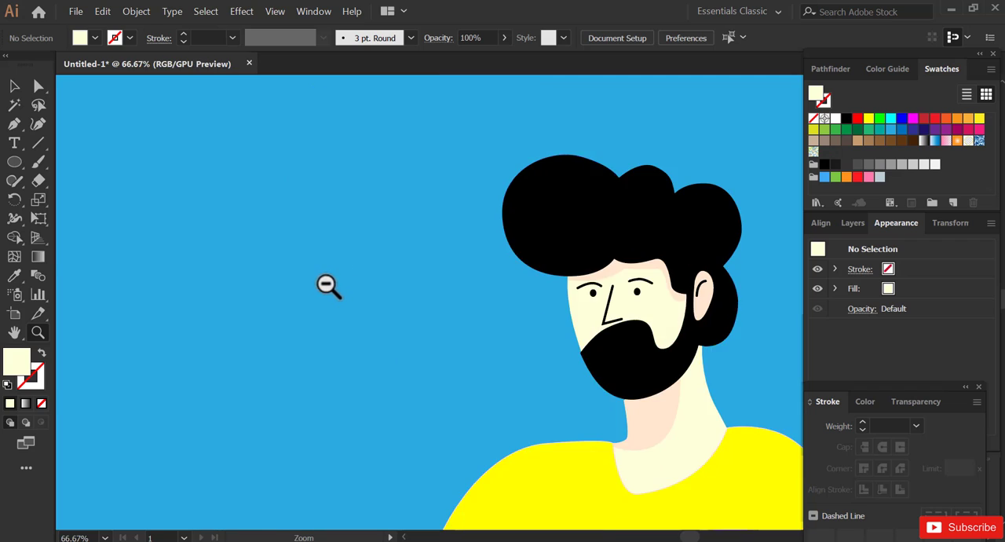
alt+click(327, 284)
drag(575, 380, 371, 275)
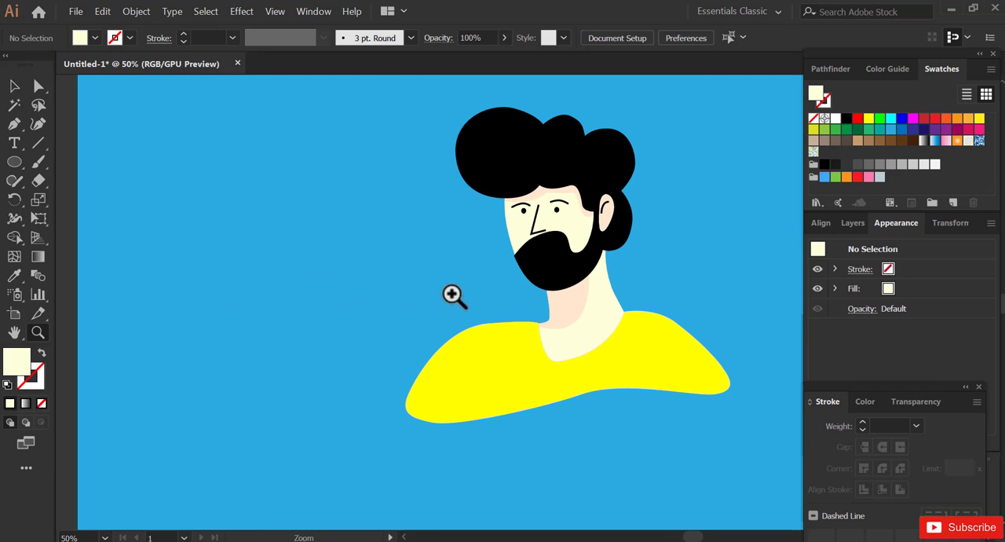
click(553, 251)
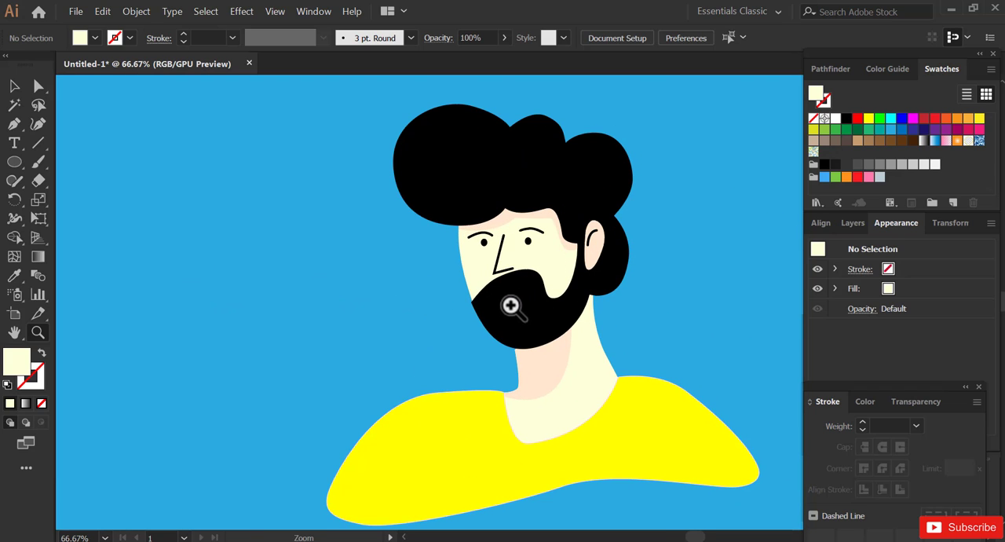
key(v)
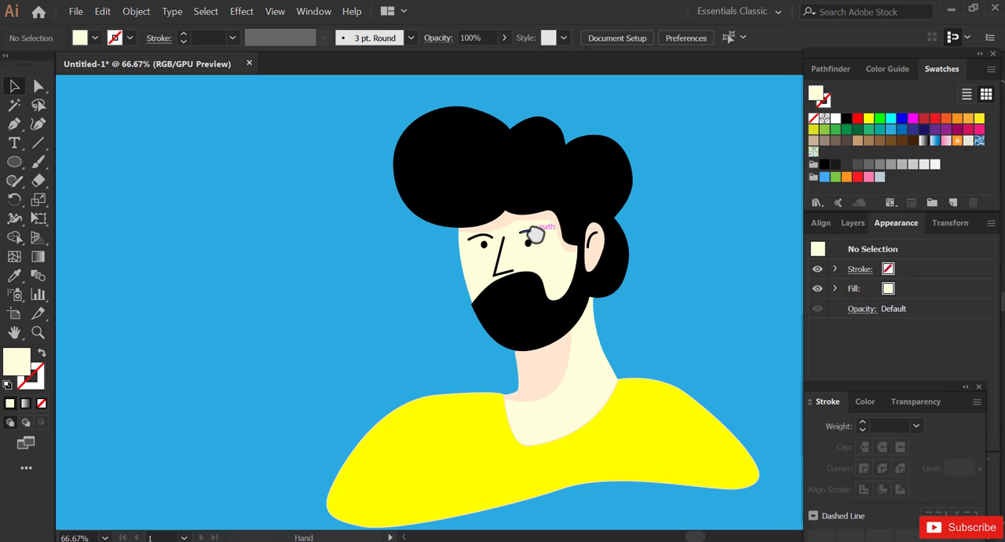
click(533, 234)
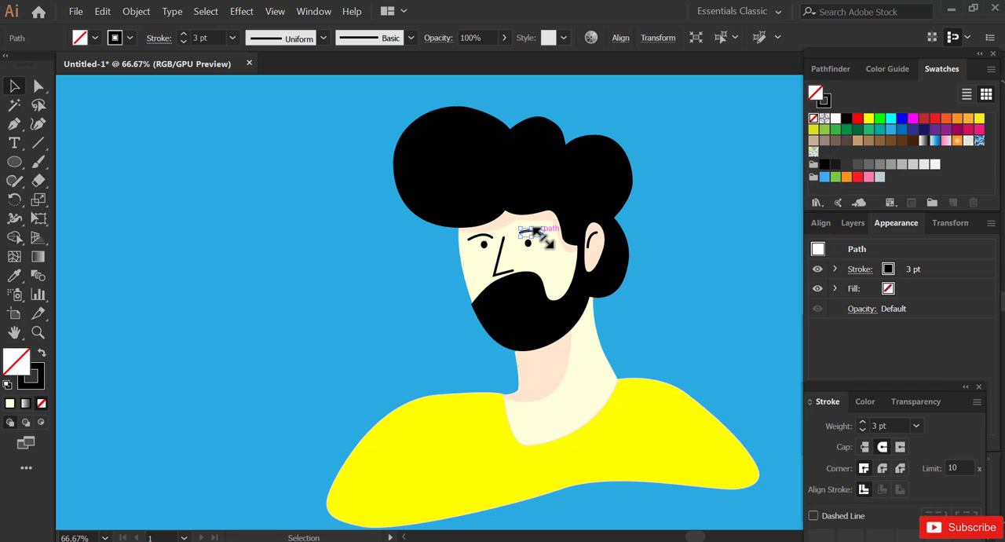
drag(537, 233, 443, 326)
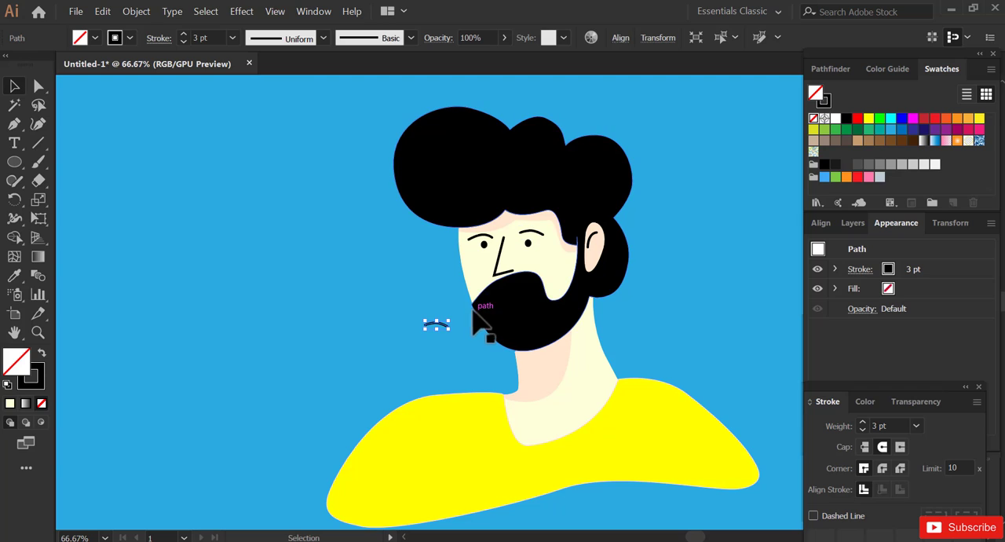
- Give the copied line a white stroke, scale and rotate it into a smile, and place it on the beard as the mouth
click(834, 119)
drag(449, 335, 390, 291)
mouse_move(437, 329)
mouse_down()
mouse_move(510, 304)
mouse_move(531, 324)
mouse_up()
click(359, 406)
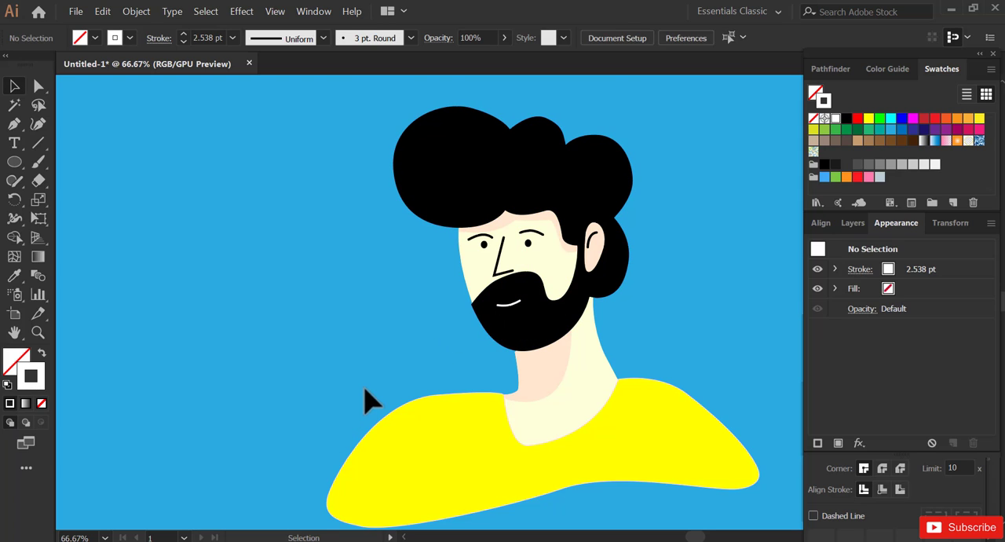
- Examine the whole character on the artboard, and the face with its mouth and beard up close
key(z)
alt+click(441, 353)
alt+click(441, 353)
alt+click(442, 353)
drag(499, 326, 424, 364)
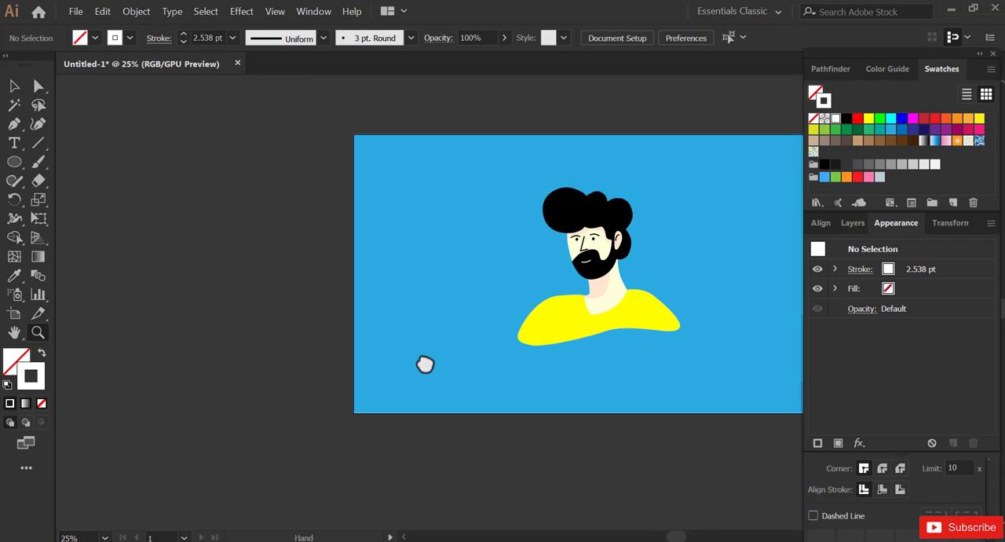
click(511, 340)
drag(550, 272, 482, 340)
click(533, 277)
click(535, 277)
click(512, 313)
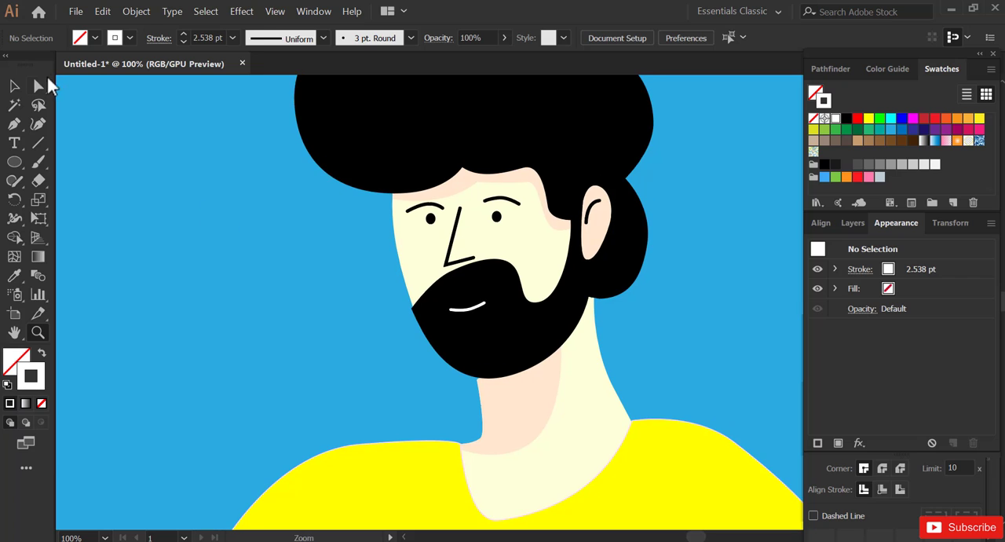
drag(335, 109, 688, 415)
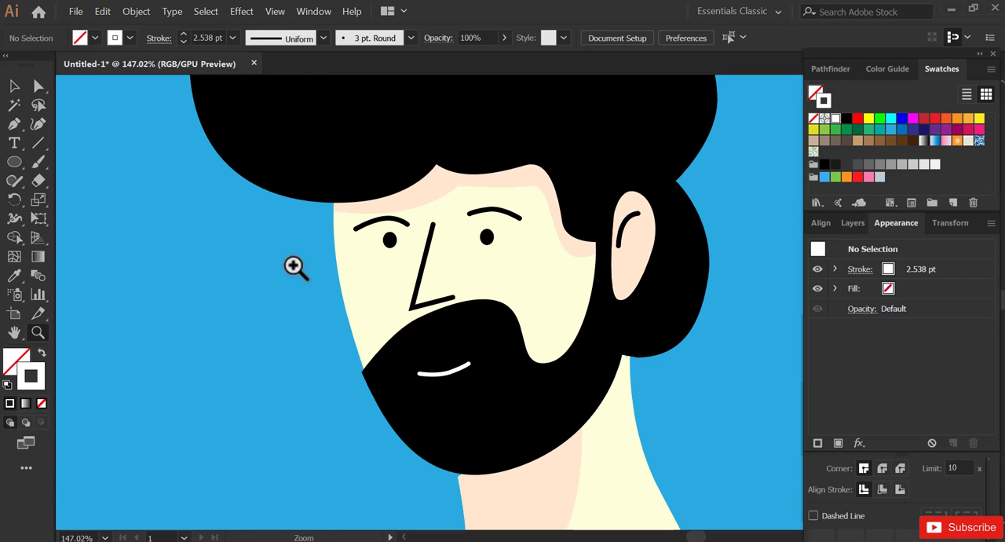
- Shift the beard's pointed cheek corner slightly inward and adjust its curve handle to fit the jaw outline
click(40, 90)
click(363, 371)
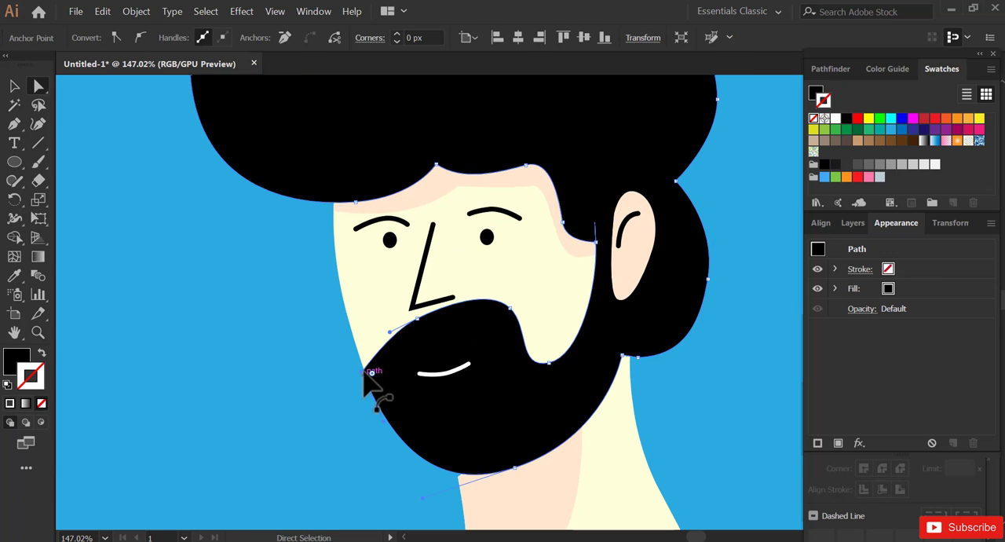
drag(363, 372, 365, 377)
drag(385, 425, 370, 436)
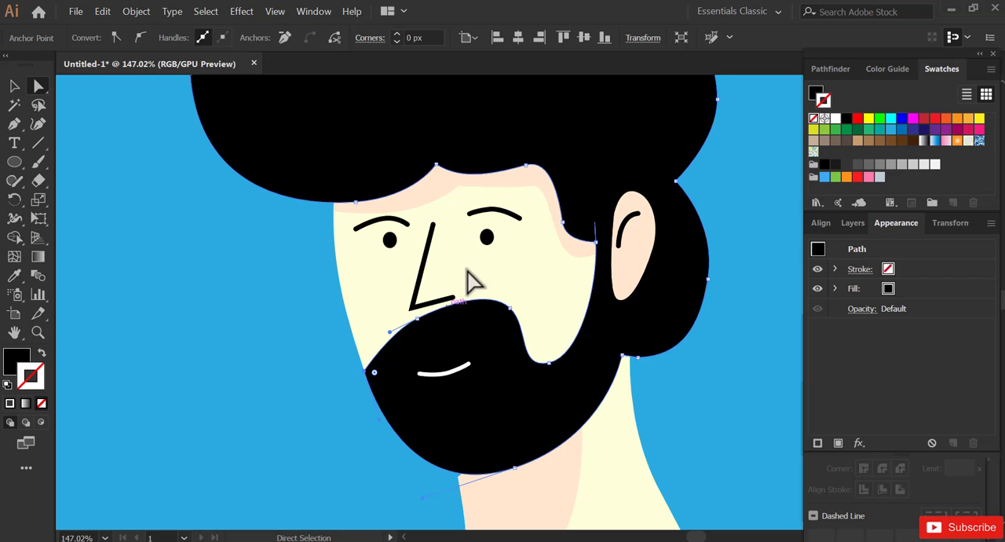
- Lower the moustache edge beneath the nose and move the beard's cheek corner down, rounding the curve between them
click(440, 314)
drag(510, 308, 507, 314)
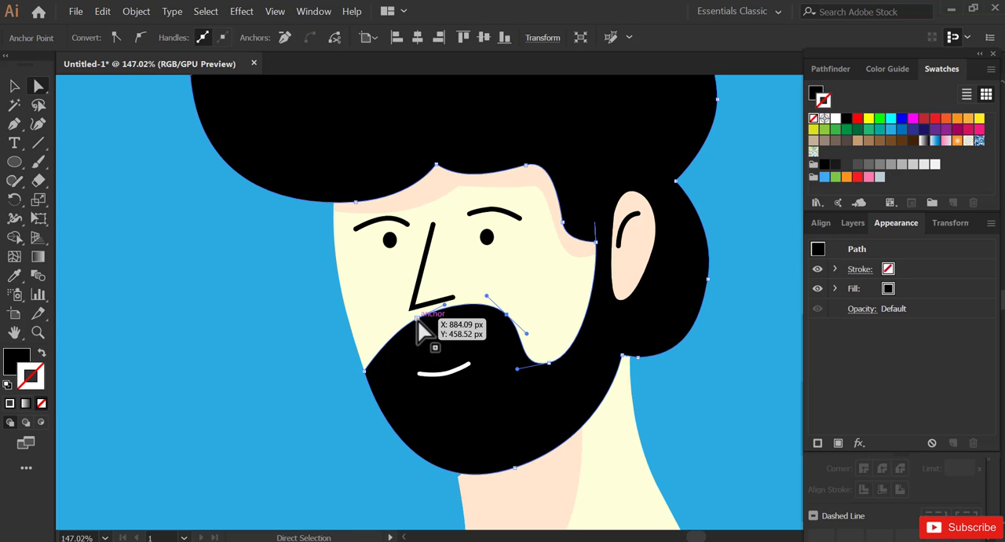
drag(417, 318, 415, 332)
mouse_move(506, 322)
mouse_down()
mouse_move(511, 333)
mouse_move(507, 323)
mouse_up()
drag(365, 371, 367, 382)
drag(391, 332, 381, 346)
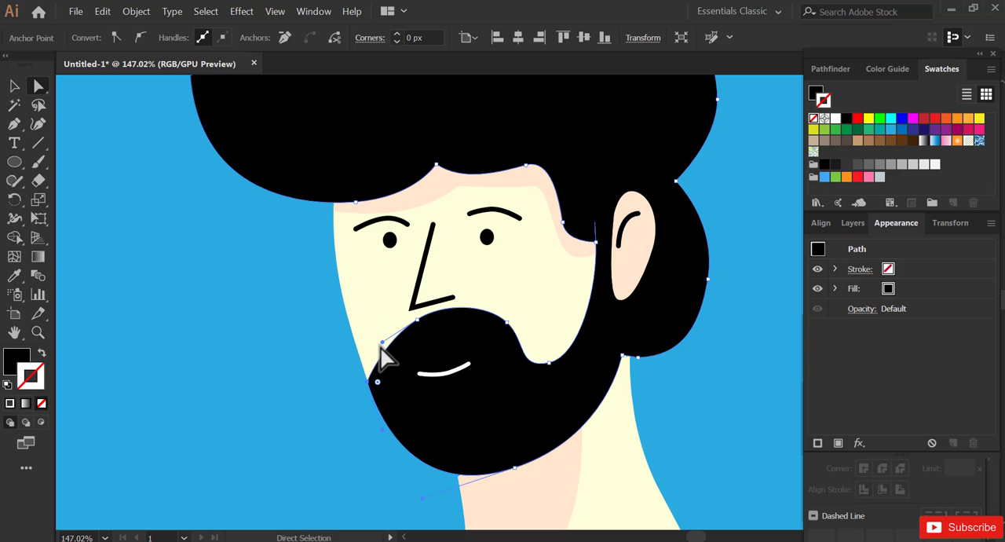
click(346, 396)
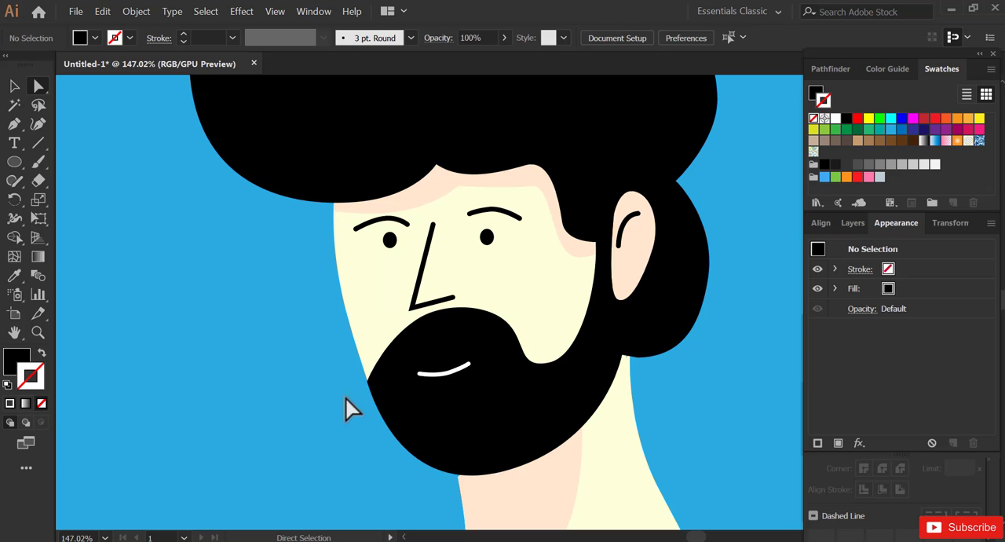
- Reduce the opacity of the forehead shadow inside the face clip group to 58% and leave isolation mode
key(z)
alt+click(456, 328)
alt+click(456, 328)
alt+click(458, 330)
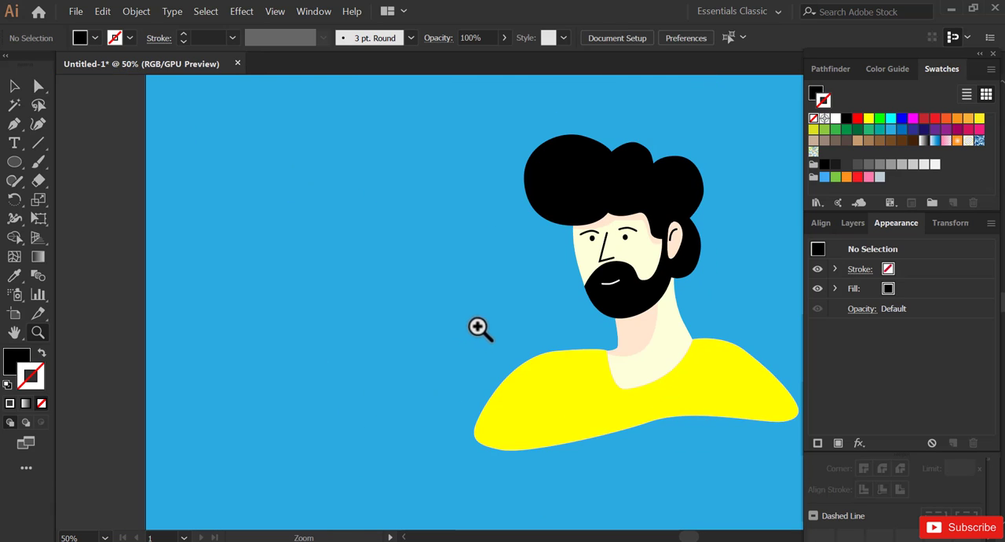
drag(563, 322, 493, 320)
key(v)
double_click(571, 226)
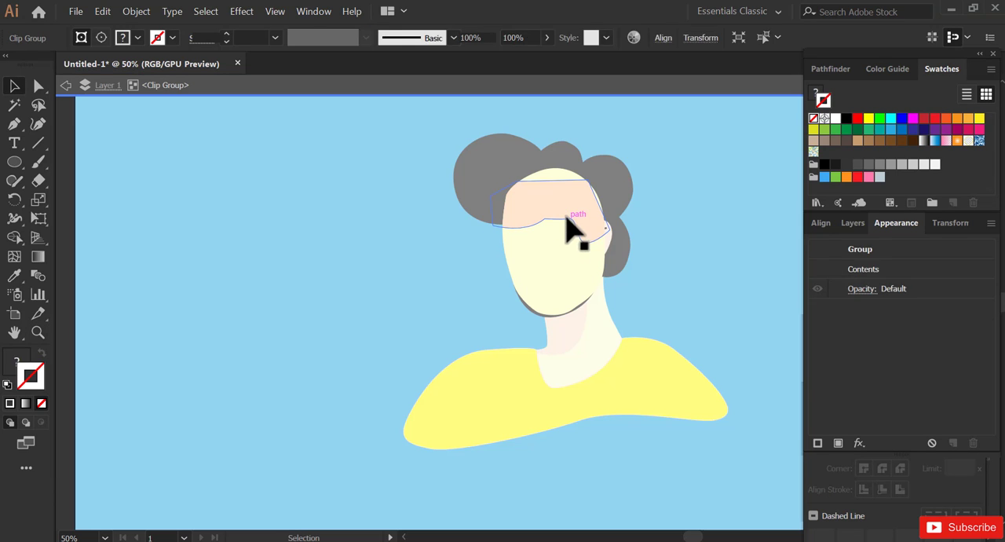
click(526, 206)
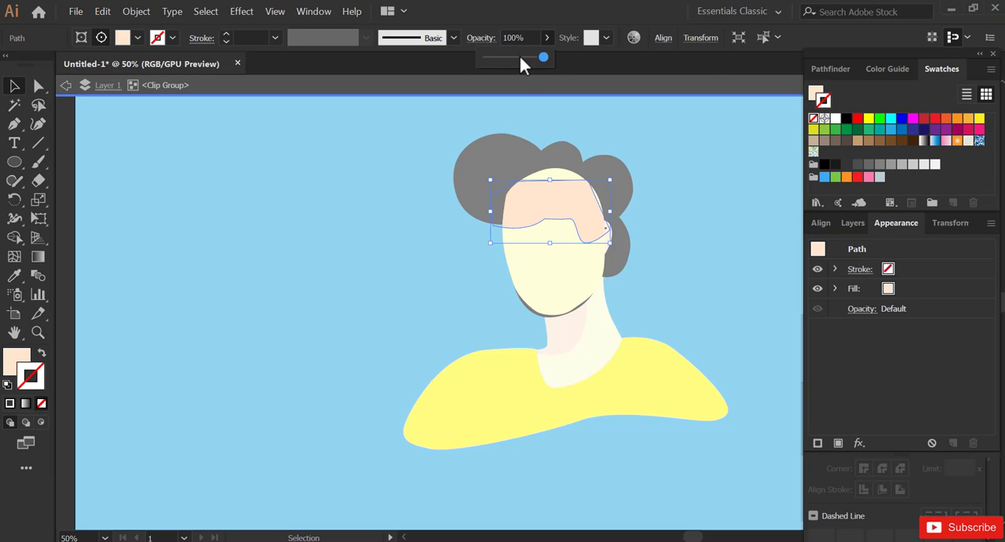
click(272, 143)
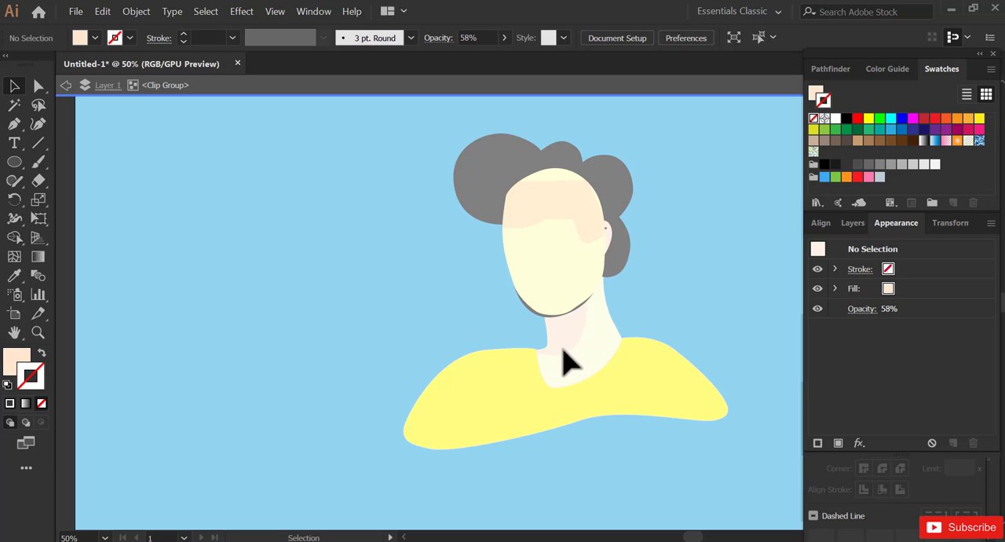
click(66, 85)
- Reduce the opacity of the neck shadow inside its clip group to 51% and leave isolation mode
double_click(572, 347)
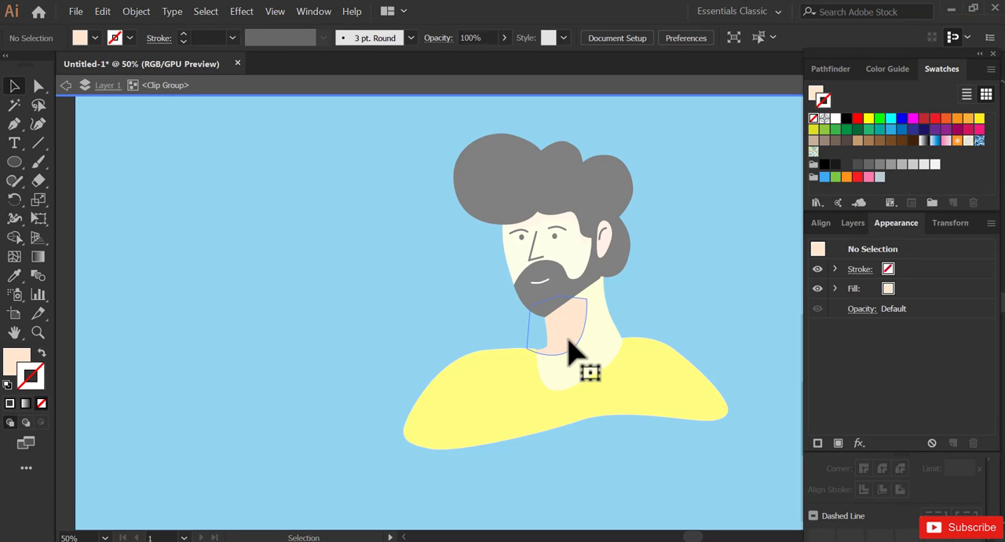
click(561, 344)
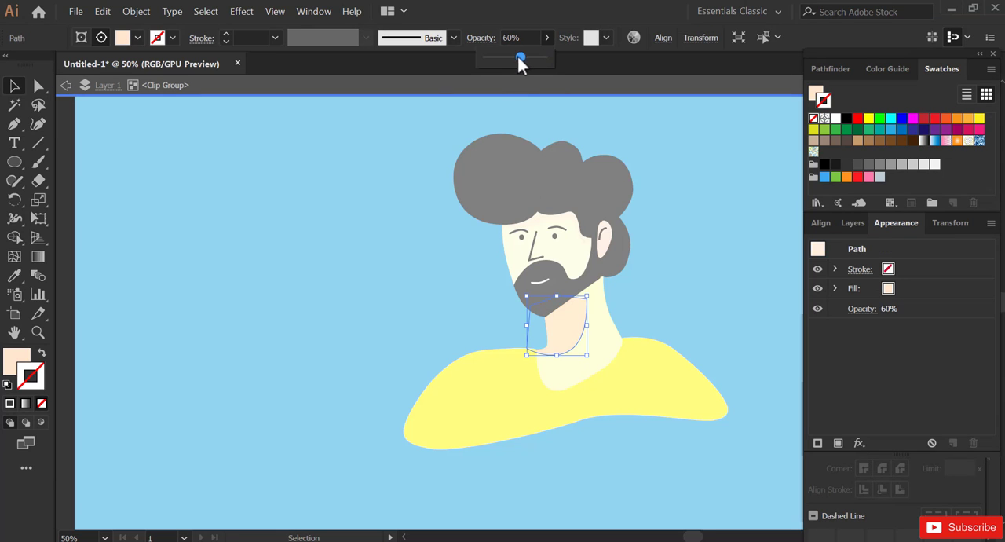
click(66, 85)
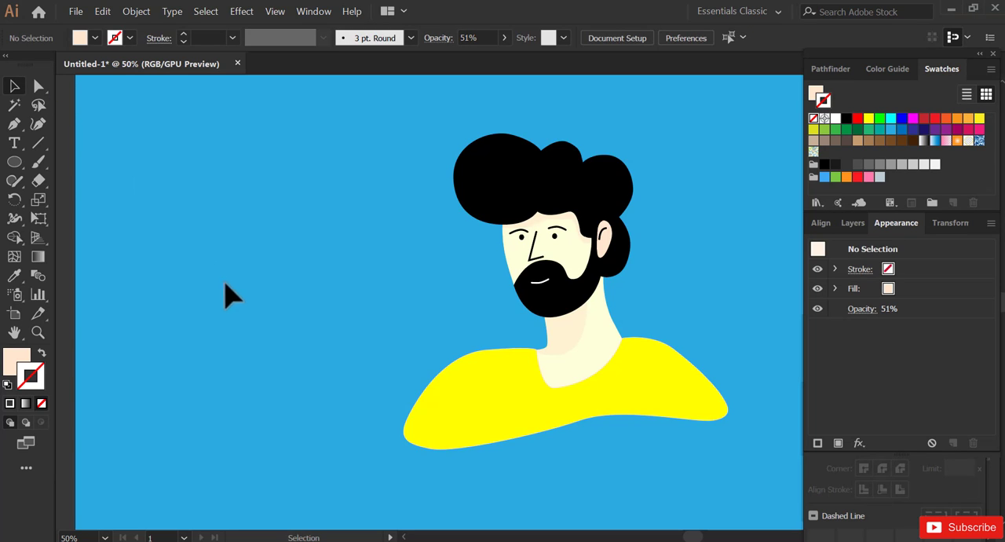
- Bring the full artboard into view and unlock the blue background rectangle
key(z)
alt+click(506, 318)
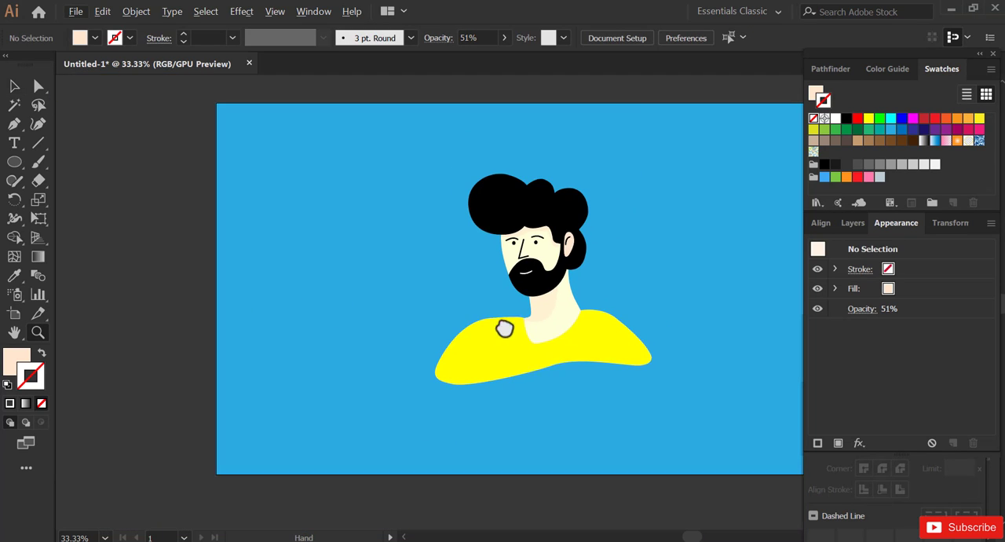
drag(504, 328, 467, 328)
key(v)
drag(576, 328, 526, 328)
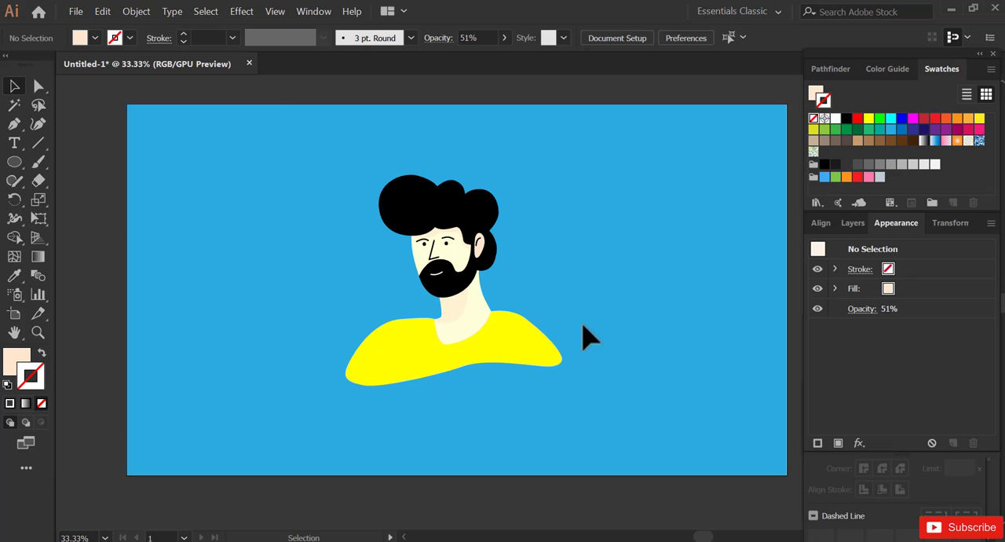
click(138, 12)
click(173, 106)
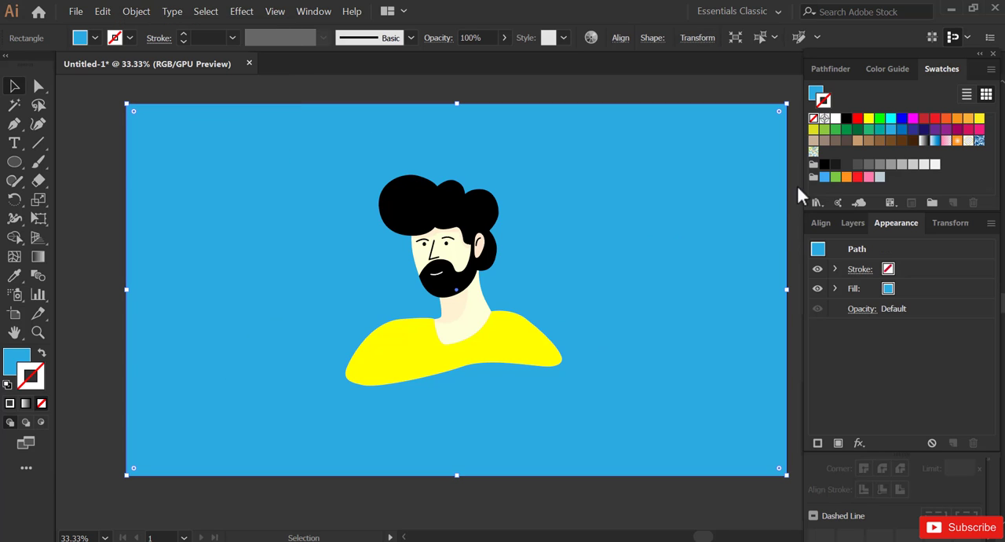
- Fill the background rectangle with orange (FF931E) and set its stroke to none
click(846, 177)
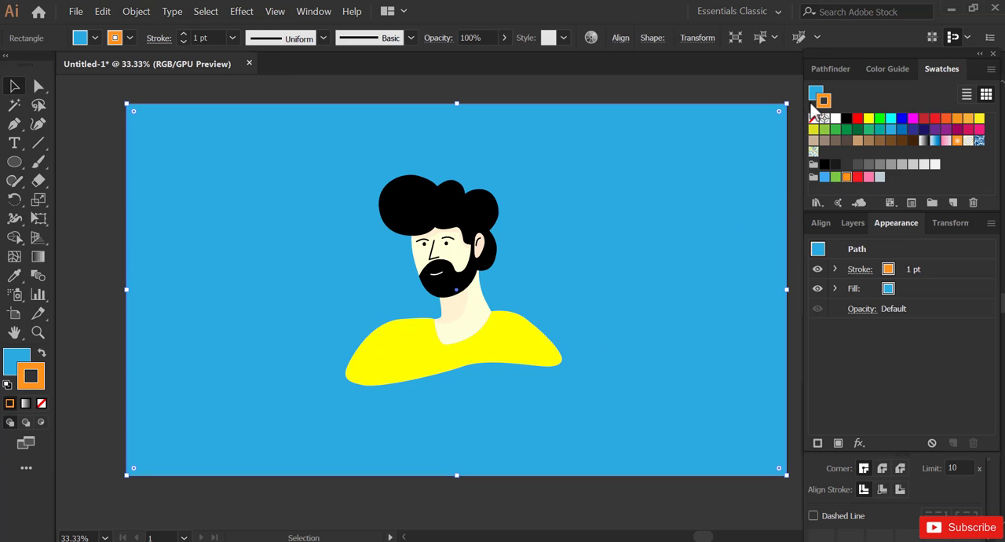
click(846, 178)
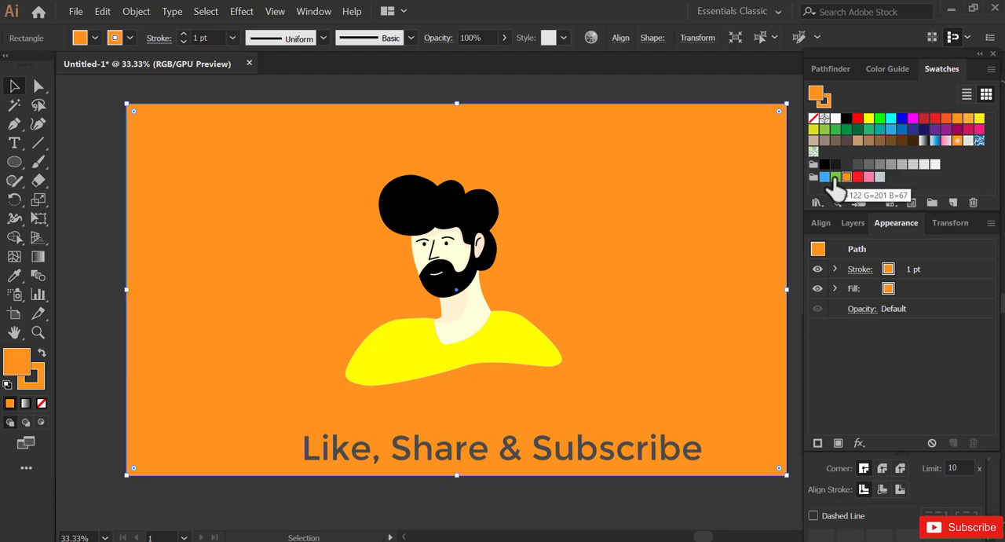
click(42, 402)
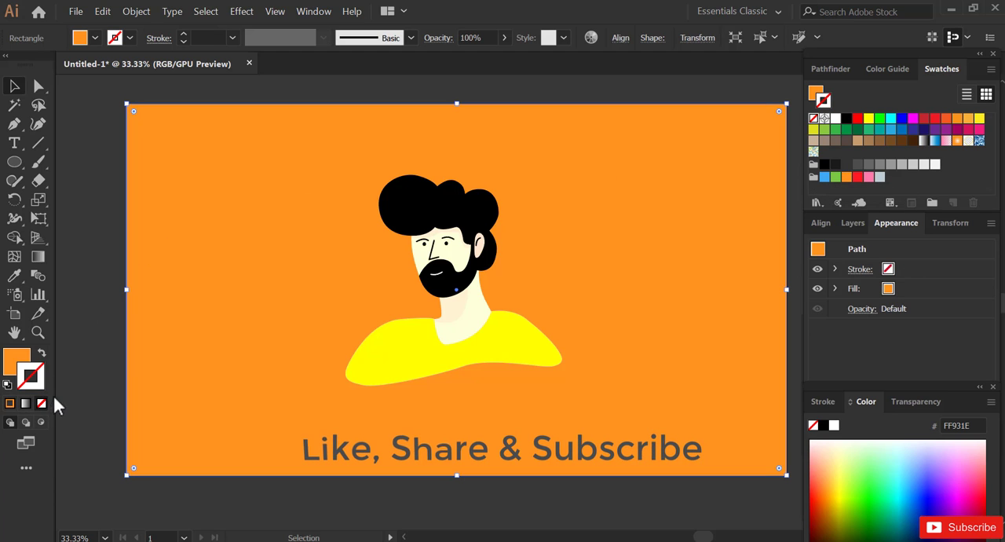
- Lock the selected orange background rectangle
click(136, 11)
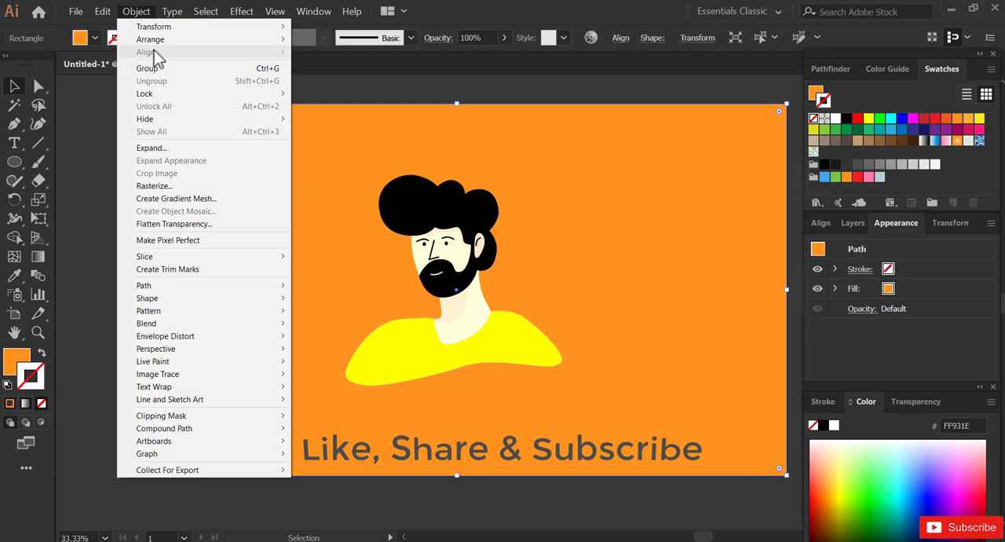
mouse_move(173, 94)
click(323, 94)
- Select all the parts of the character bust, from the hair down to the shirt
drag(375, 174, 482, 318)
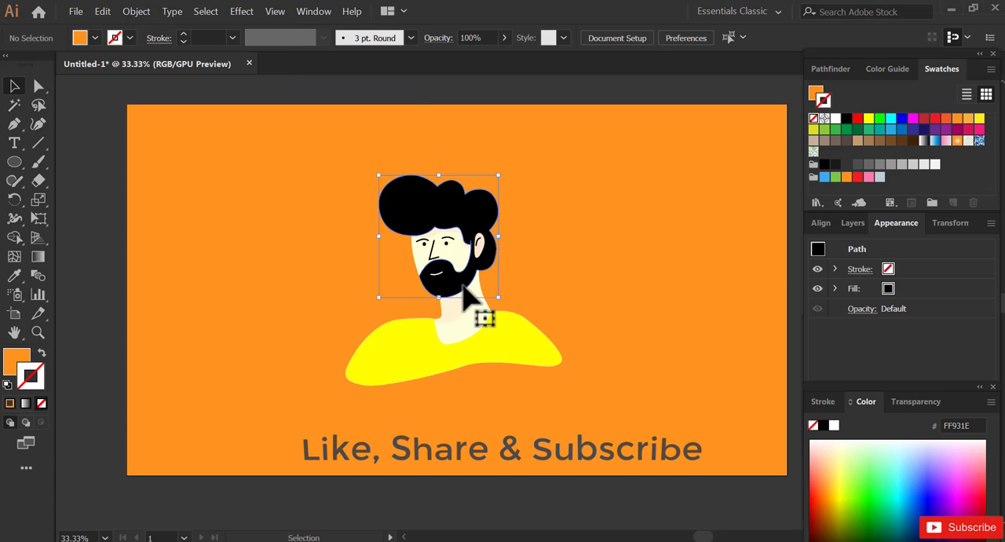
drag(325, 157, 619, 421)
click(136, 11)
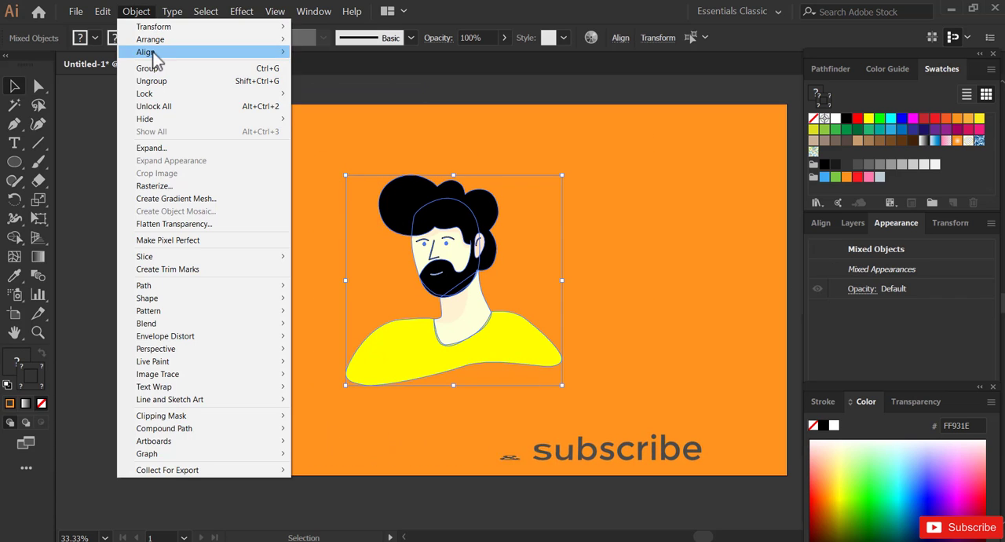